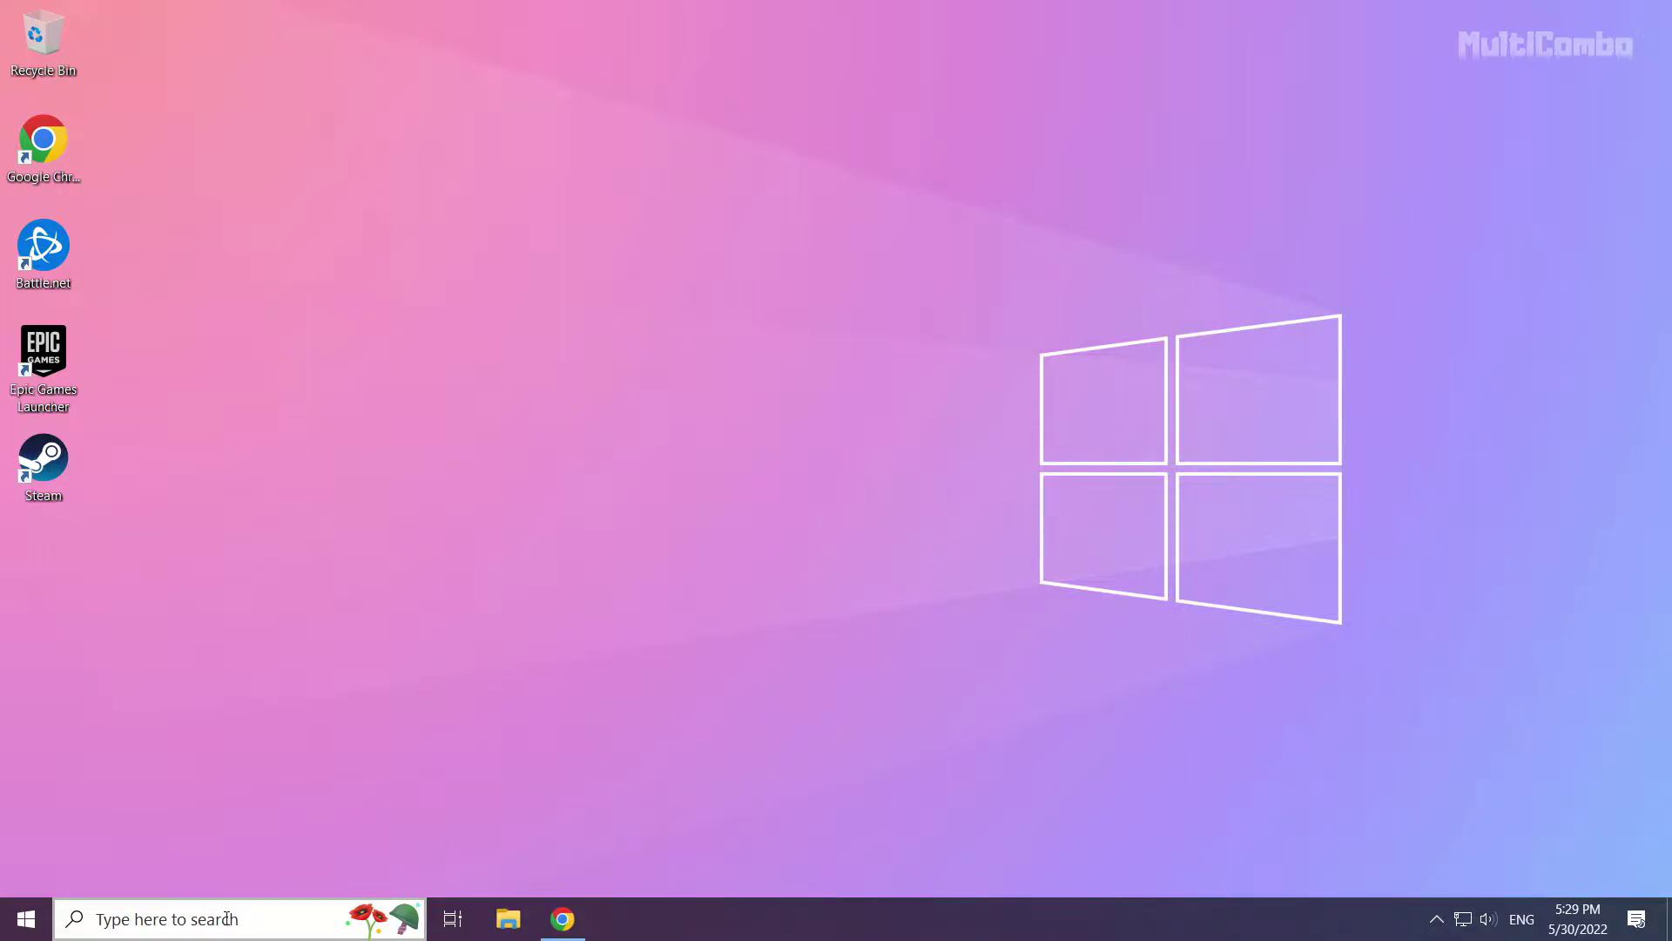
Step: Search Windows for 'device manager' to bring up the Device Manager best match
left_click(226, 918)
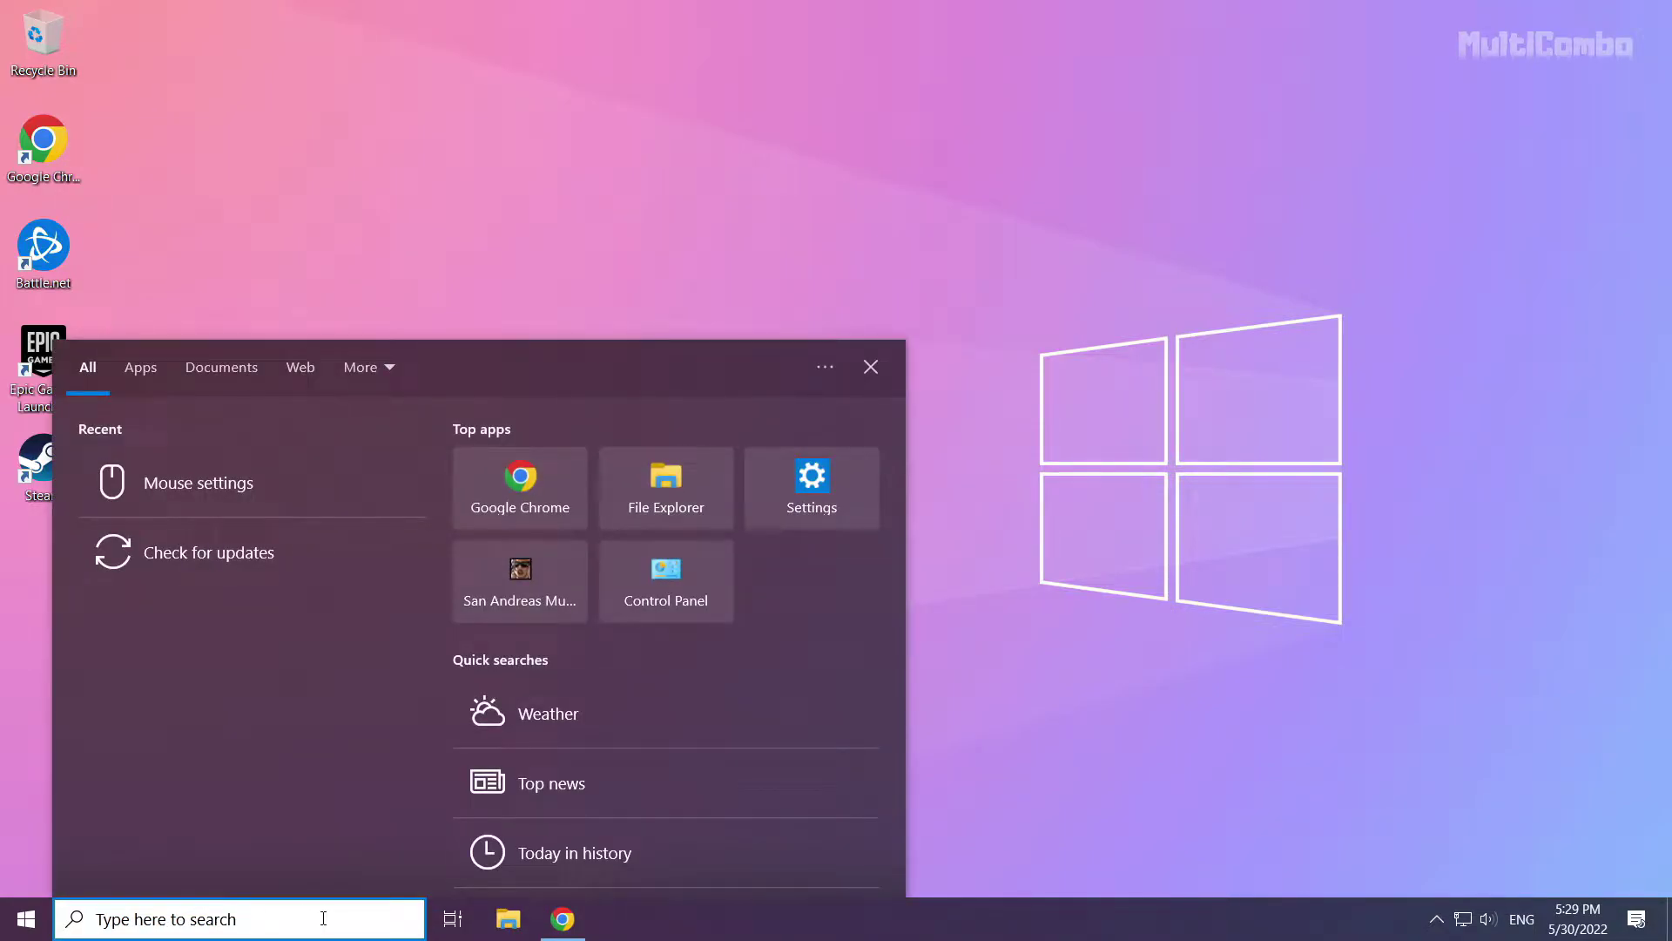
type("devic")
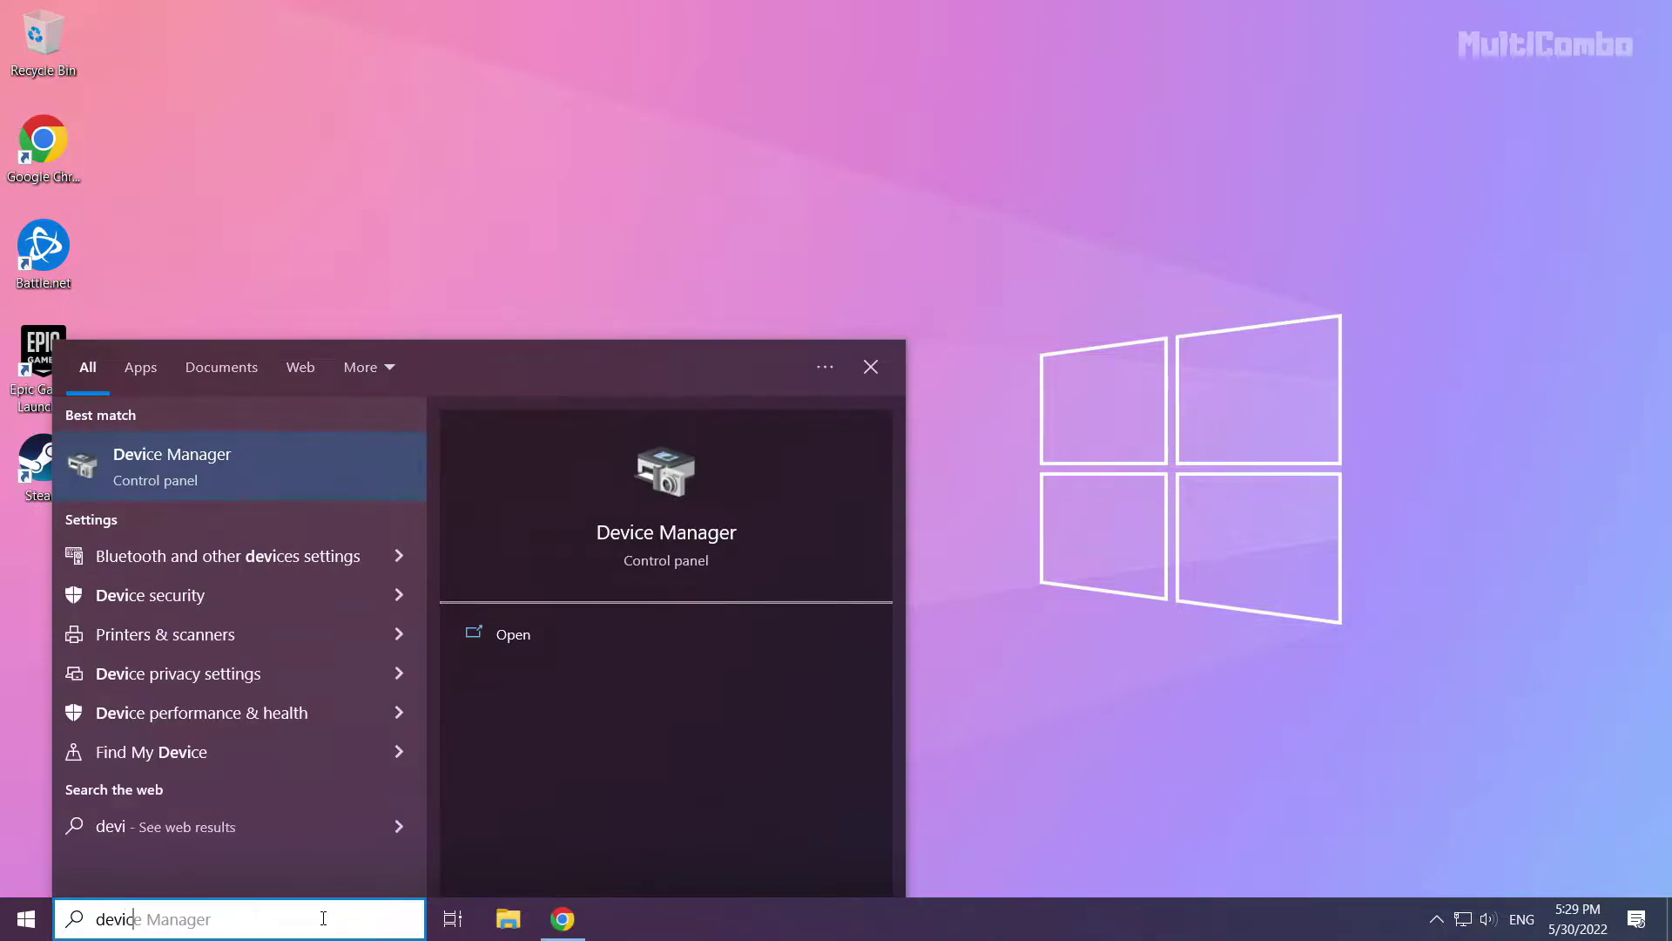
type("e manager")
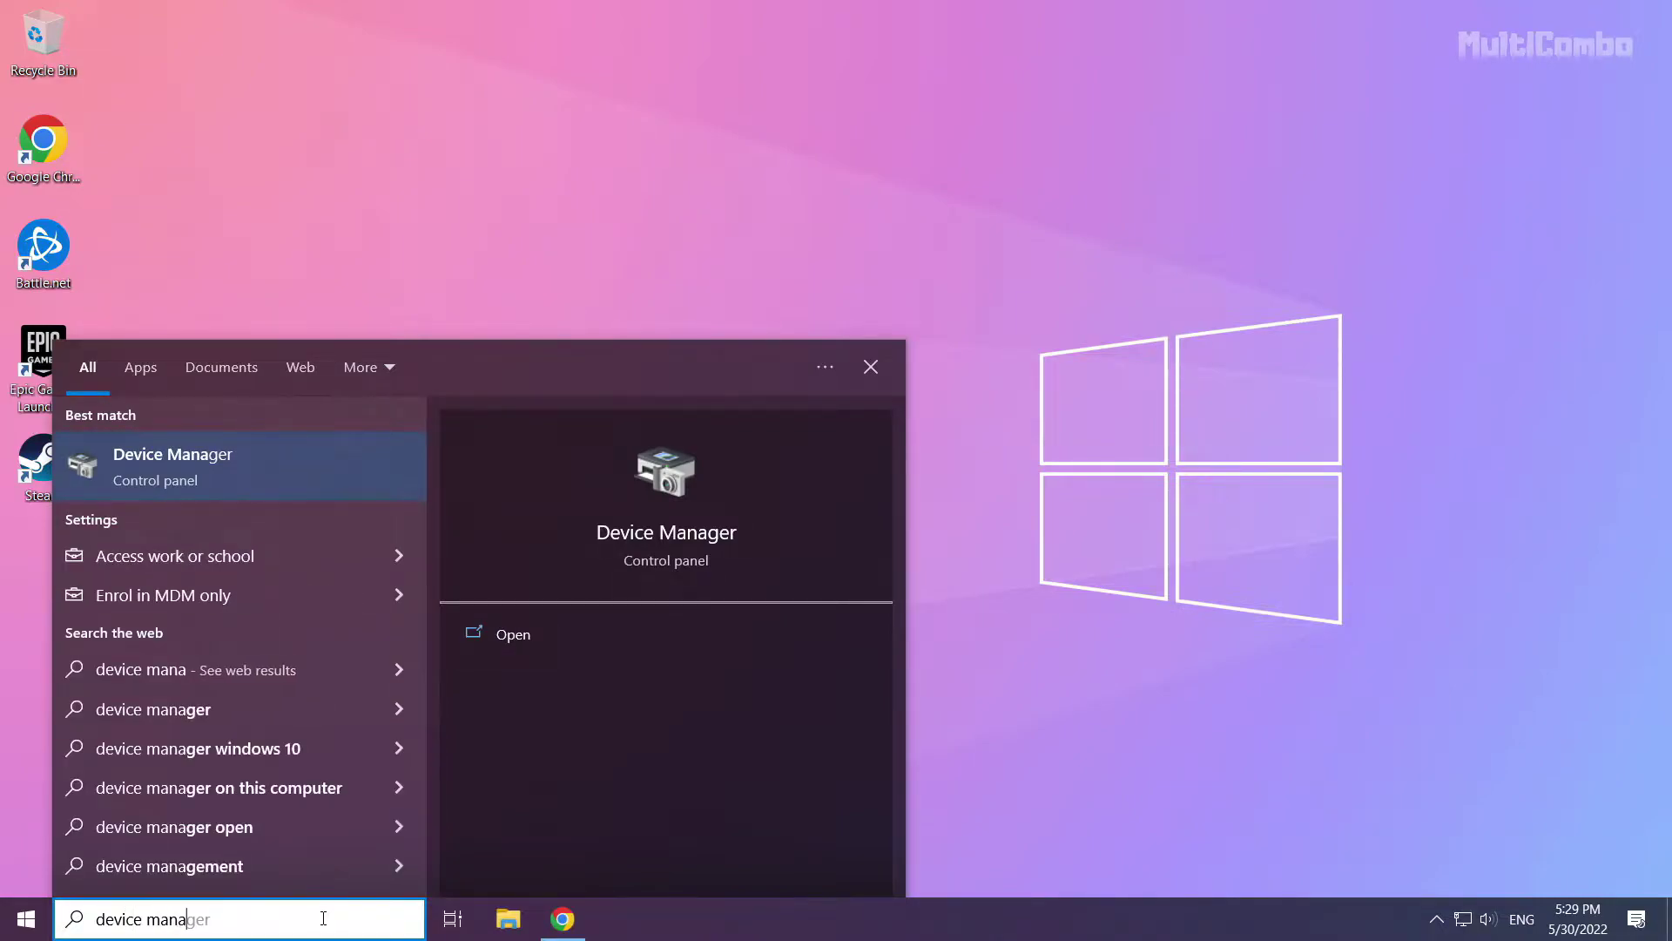
Step: Open Device Manager, centre its window and expand Display adapters
left_click(192, 462)
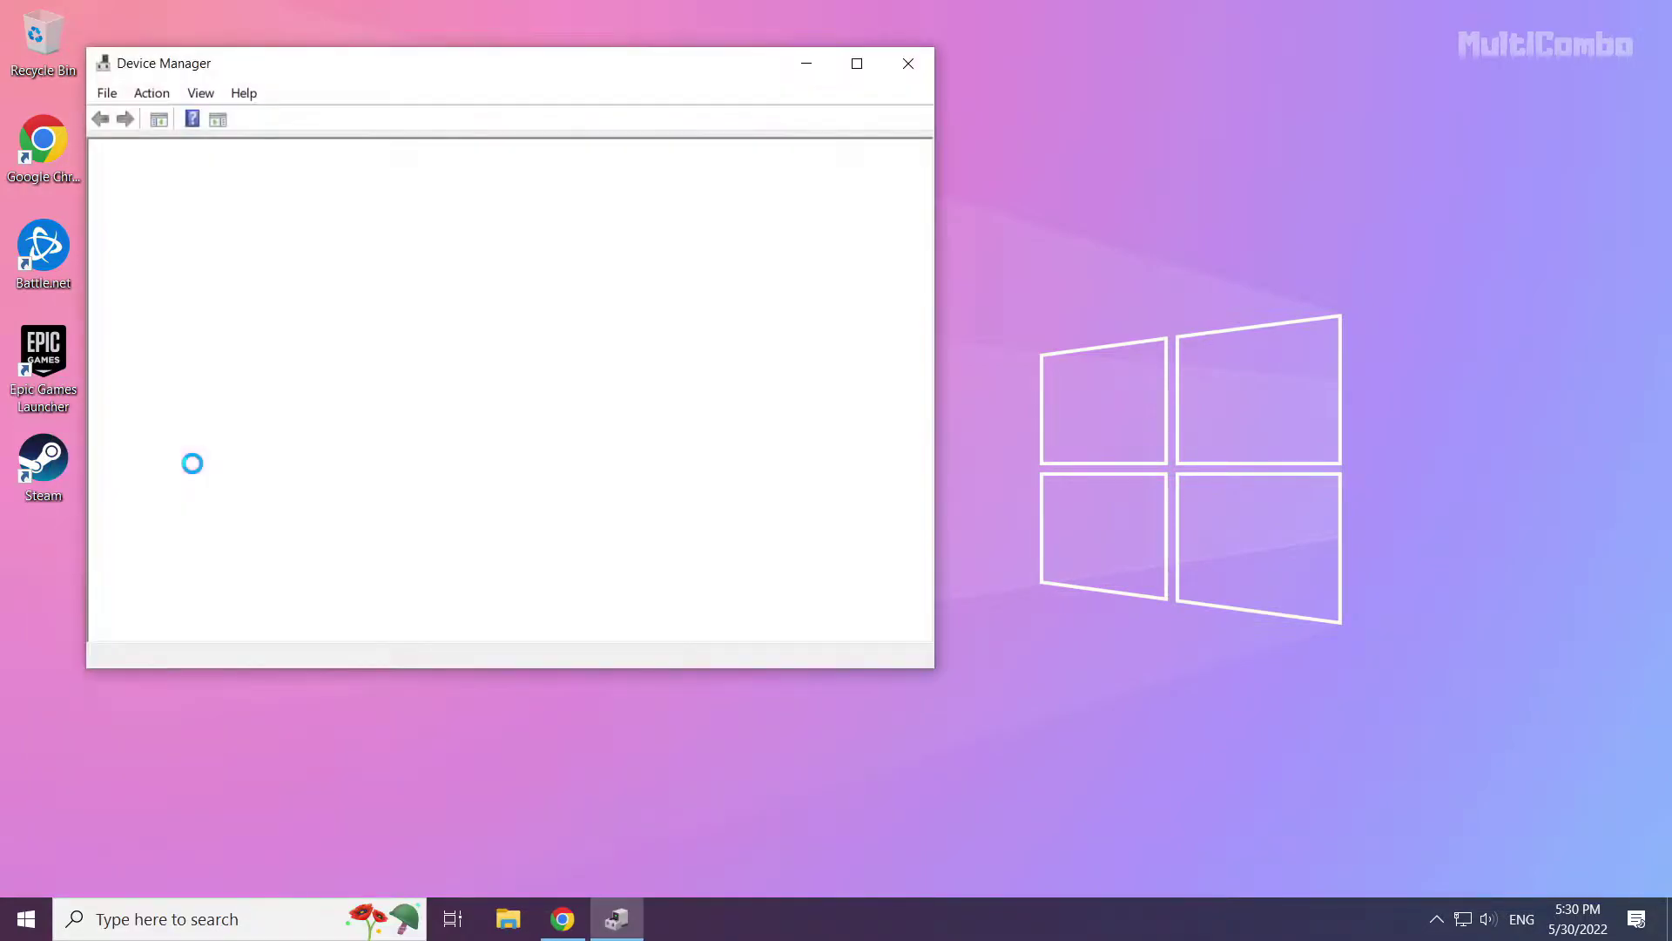
left_click_drag(387, 67, 702, 162)
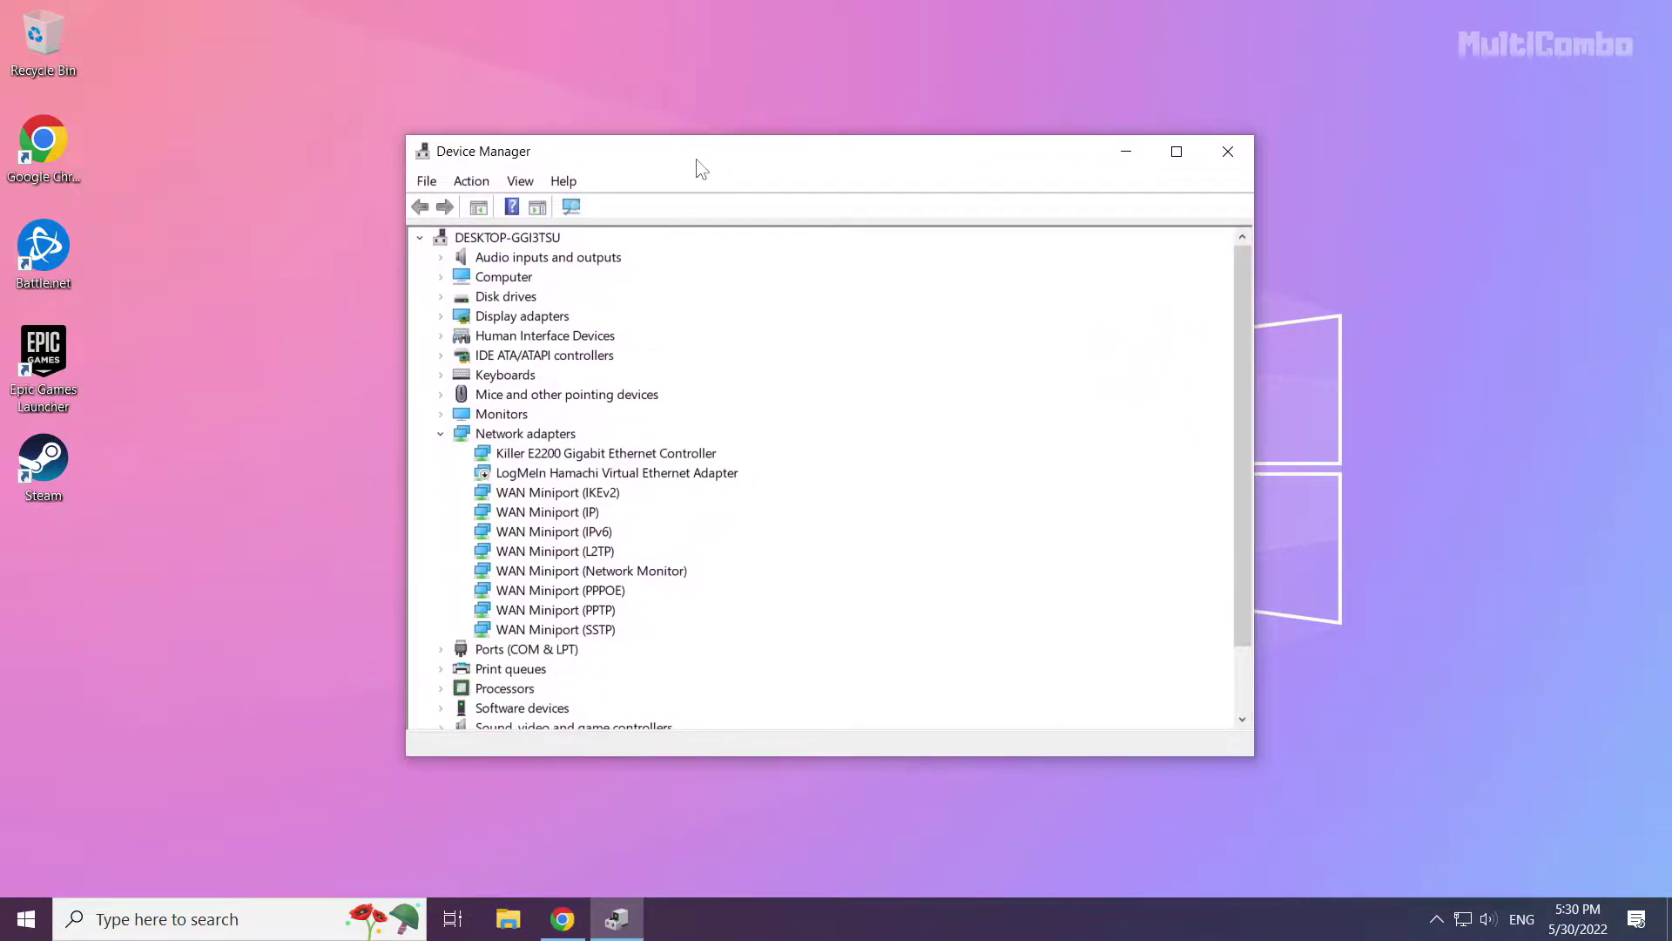
left_click(470, 317)
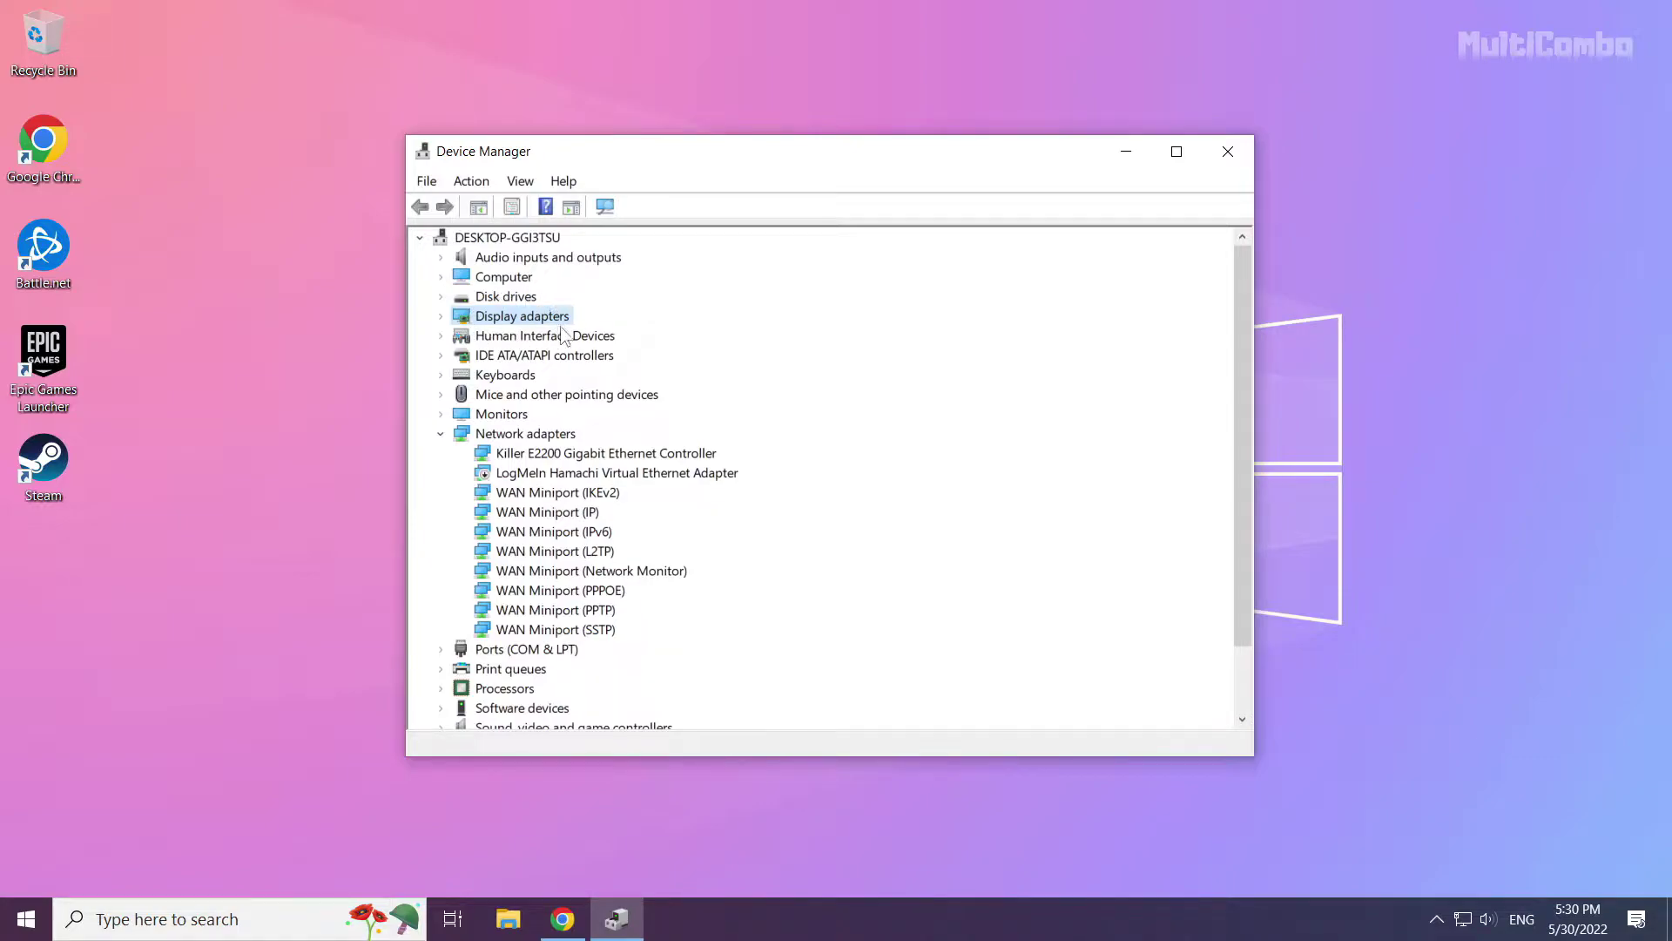
left_click(441, 317)
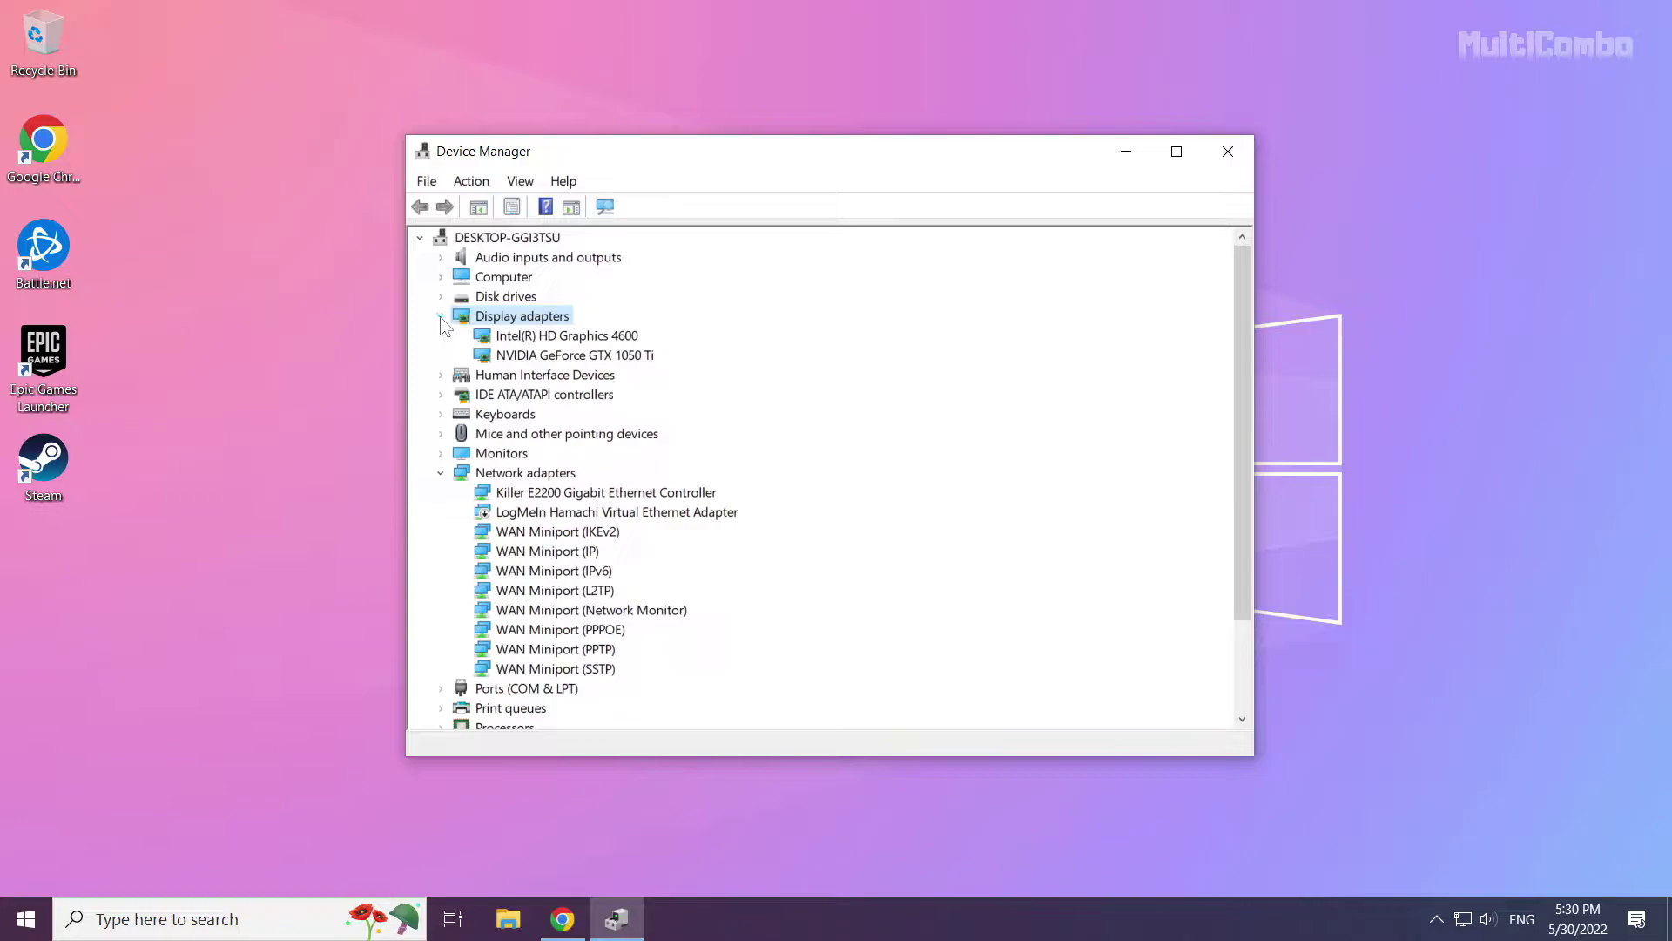
Step: Search automatically for an NVIDIA GeForce GTX 1050 Ti driver, finding the best one already installed
left_click(541, 356)
left_click(545, 337)
left_click(547, 357)
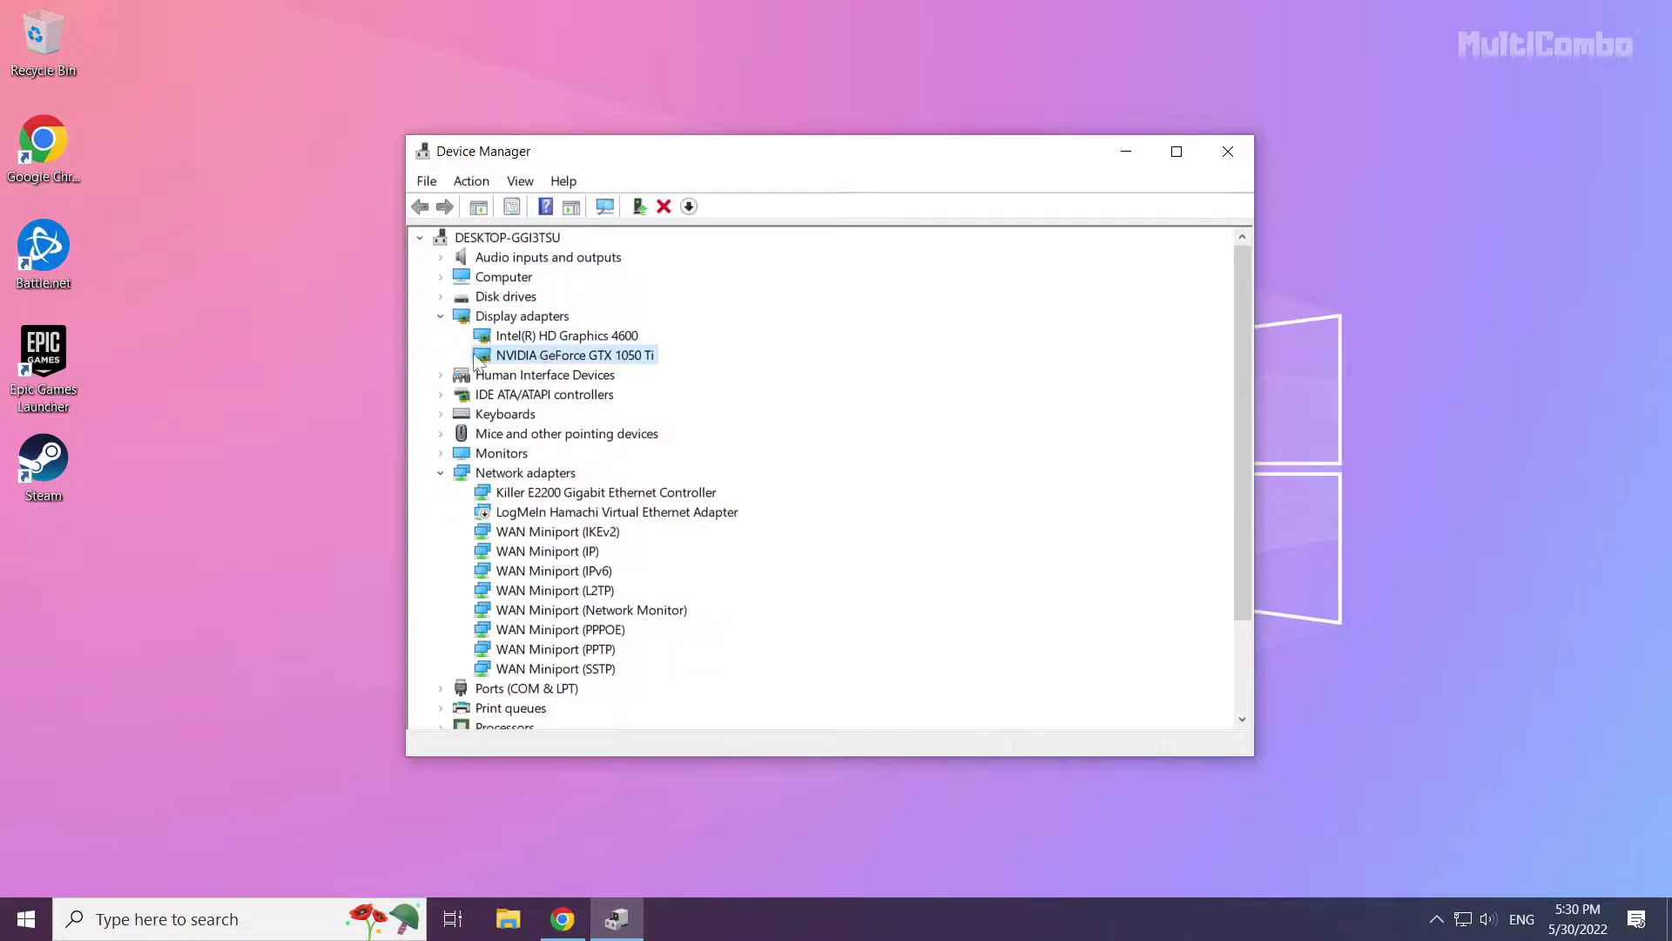
right_click(547, 357)
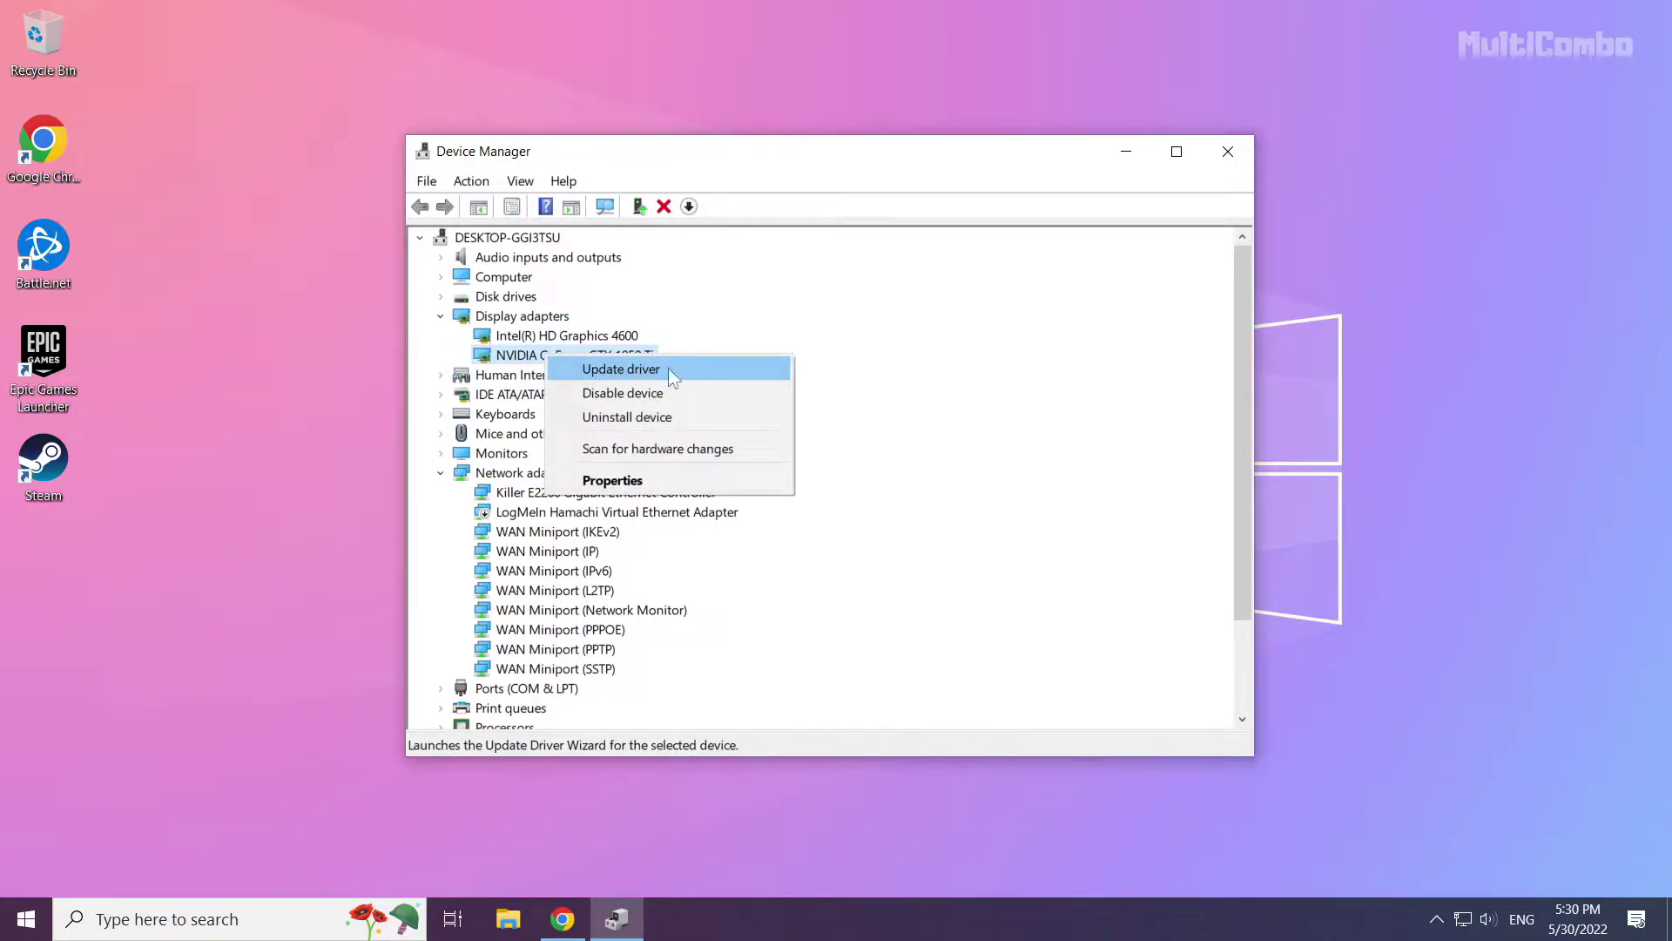
left_click(646, 369)
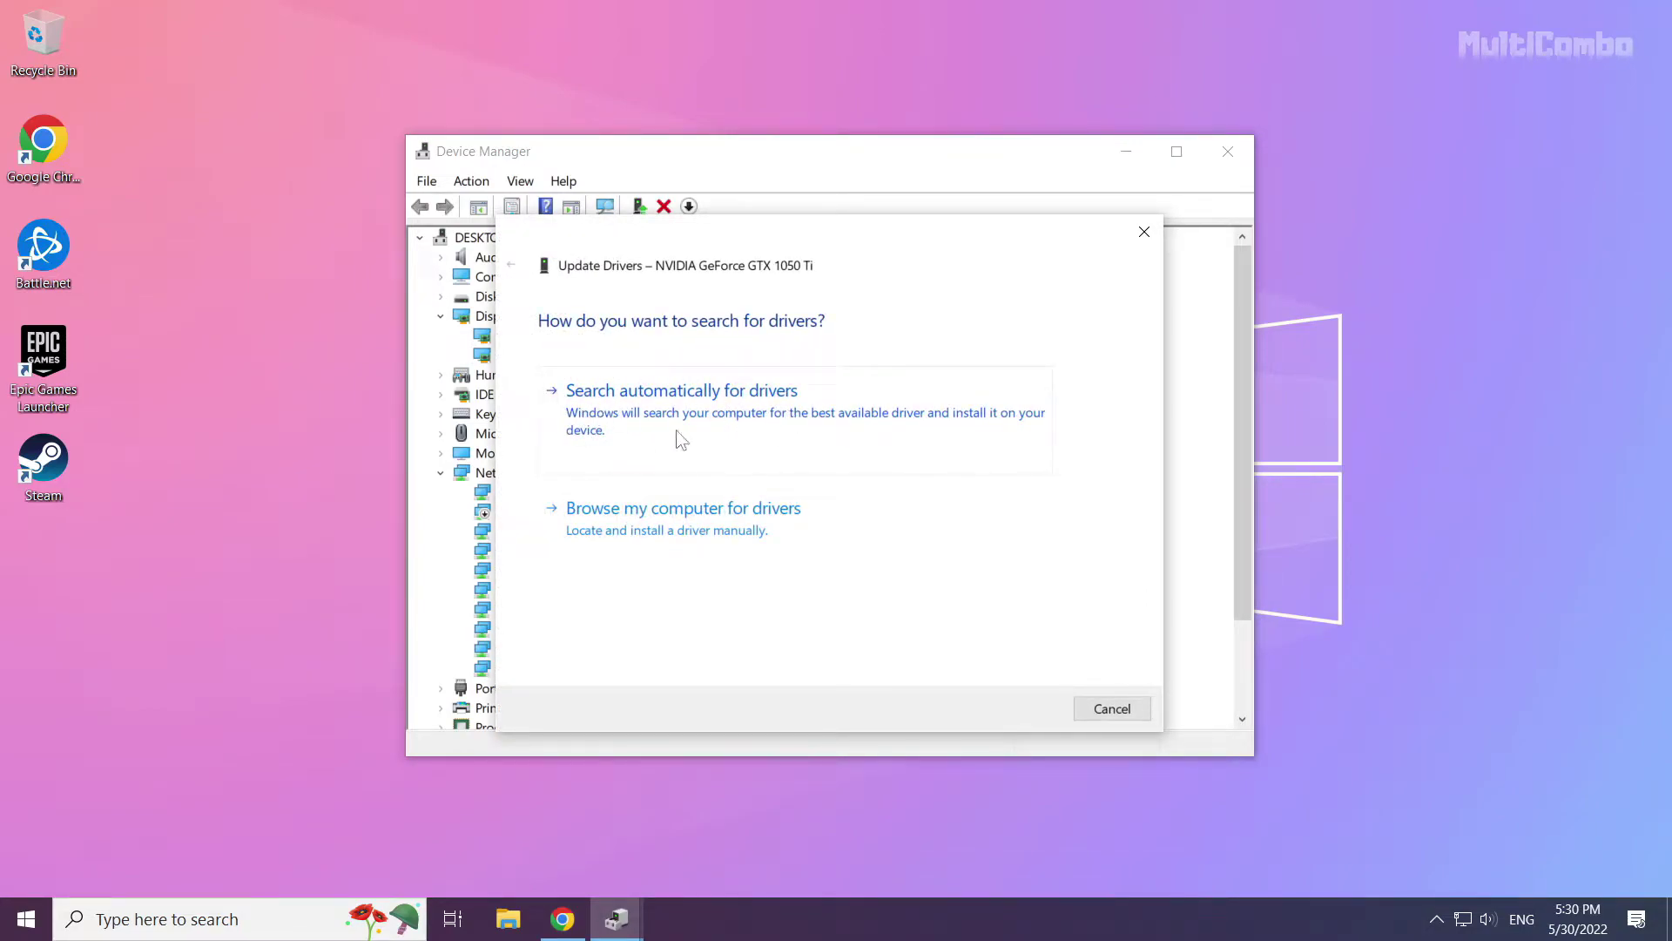
left_click(752, 445)
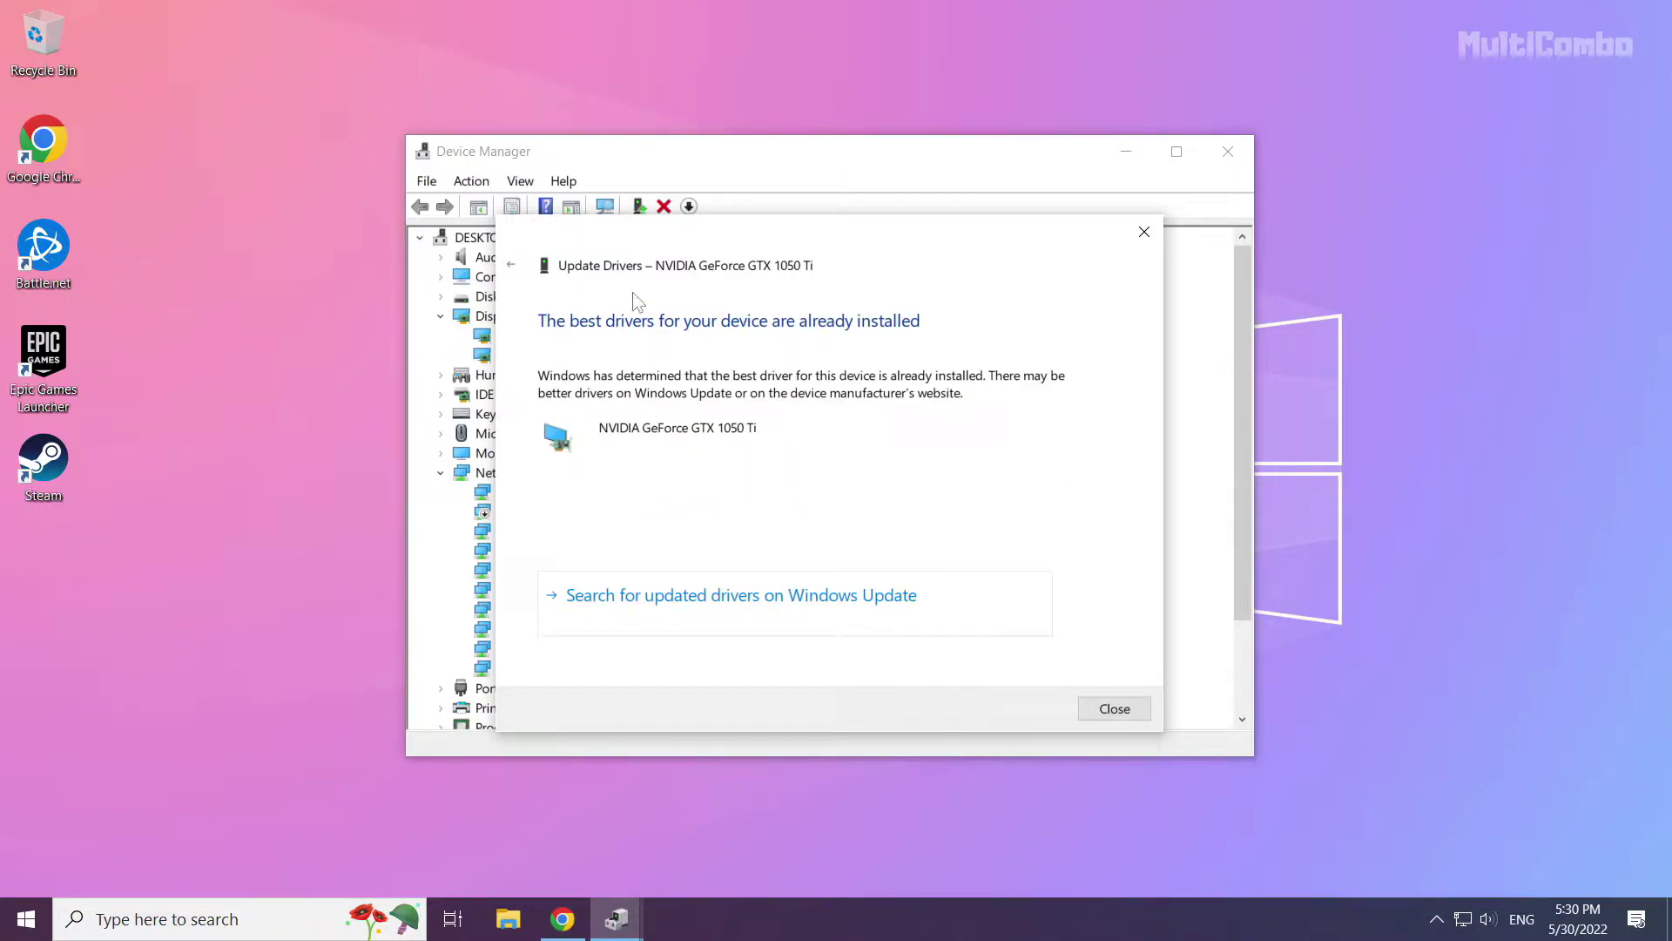
left_click(1121, 710)
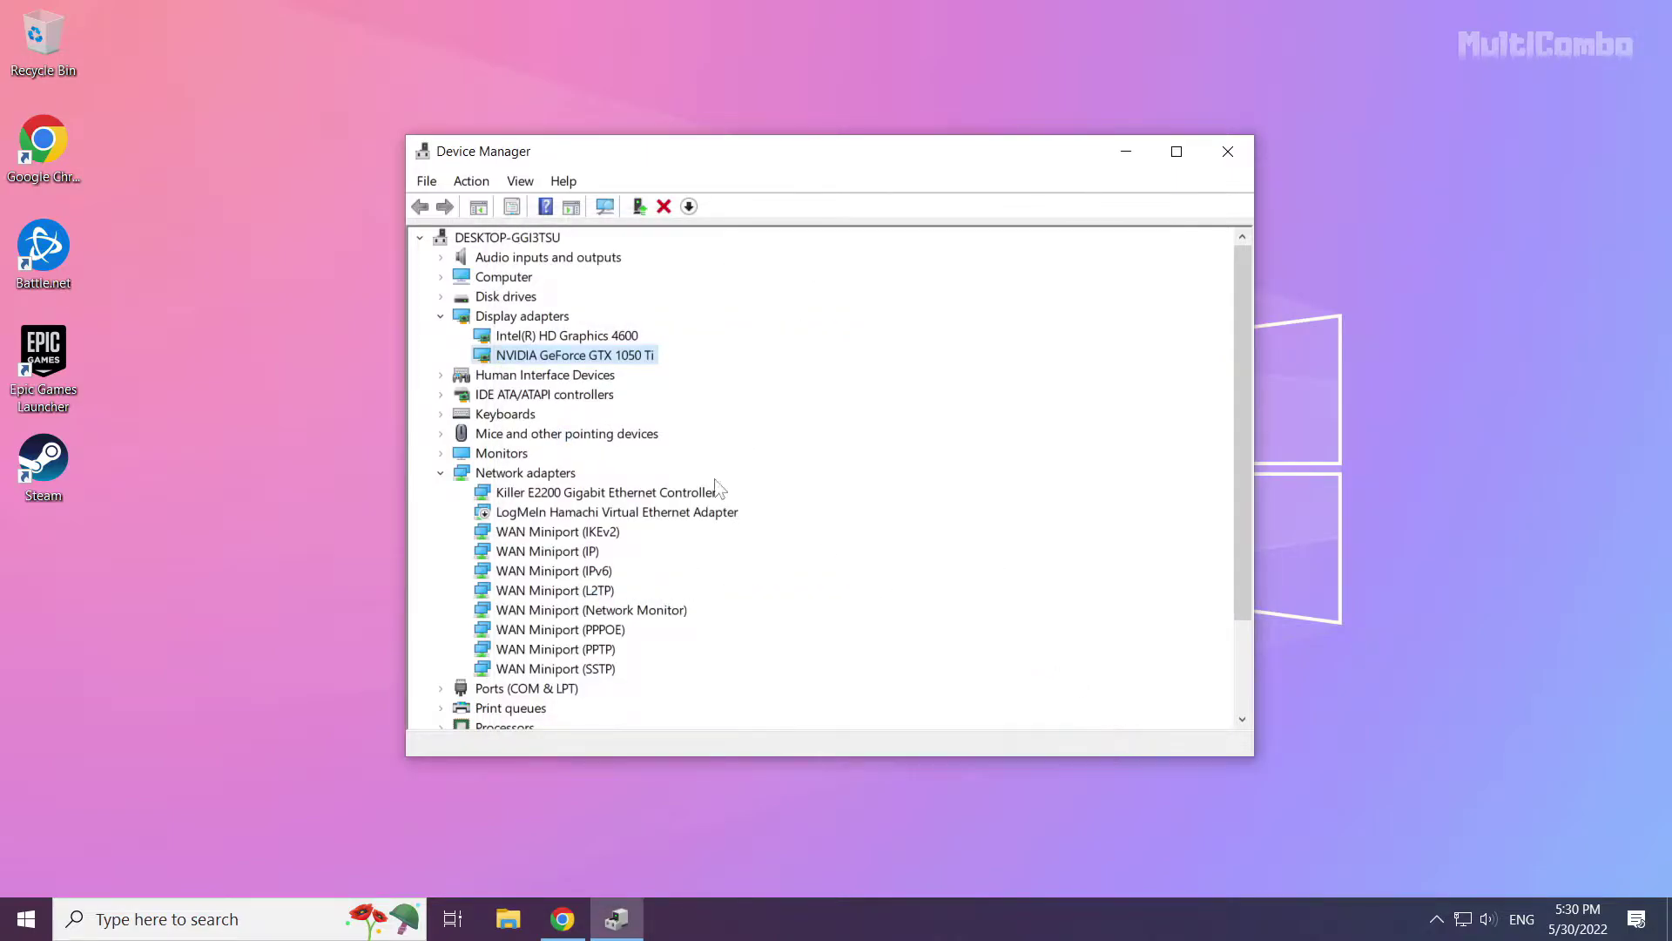
Step: Search automatically for an Intel(R) HD Graphics 4600 driver and close the 'already best' result
left_click(523, 337)
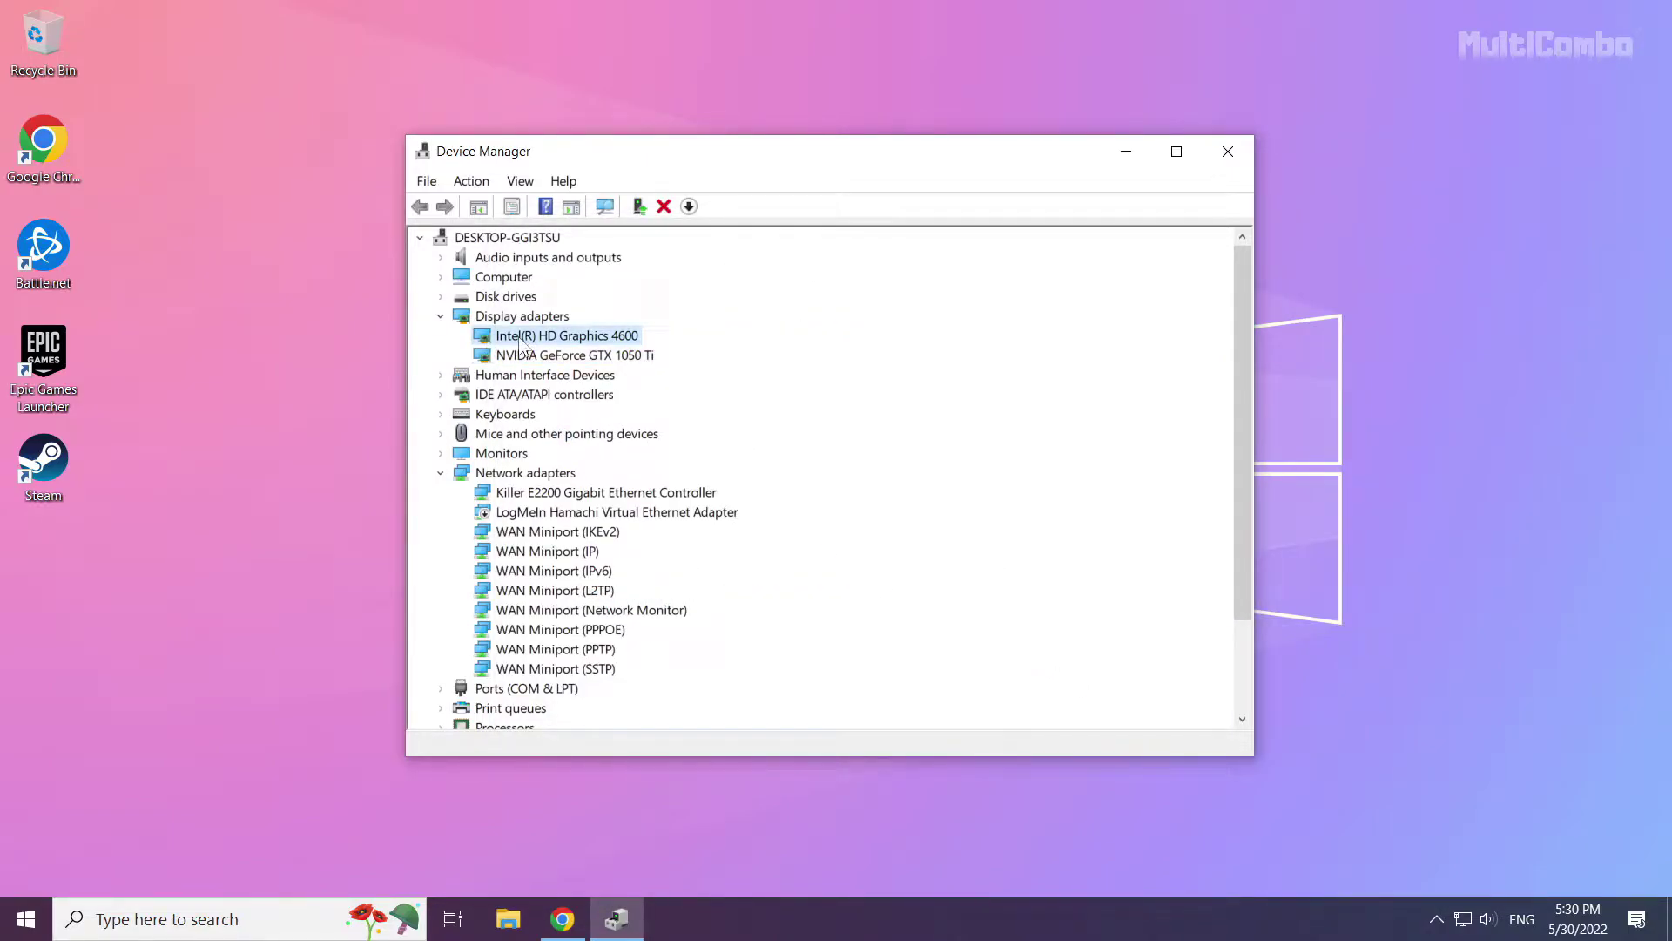
right_click(565, 338)
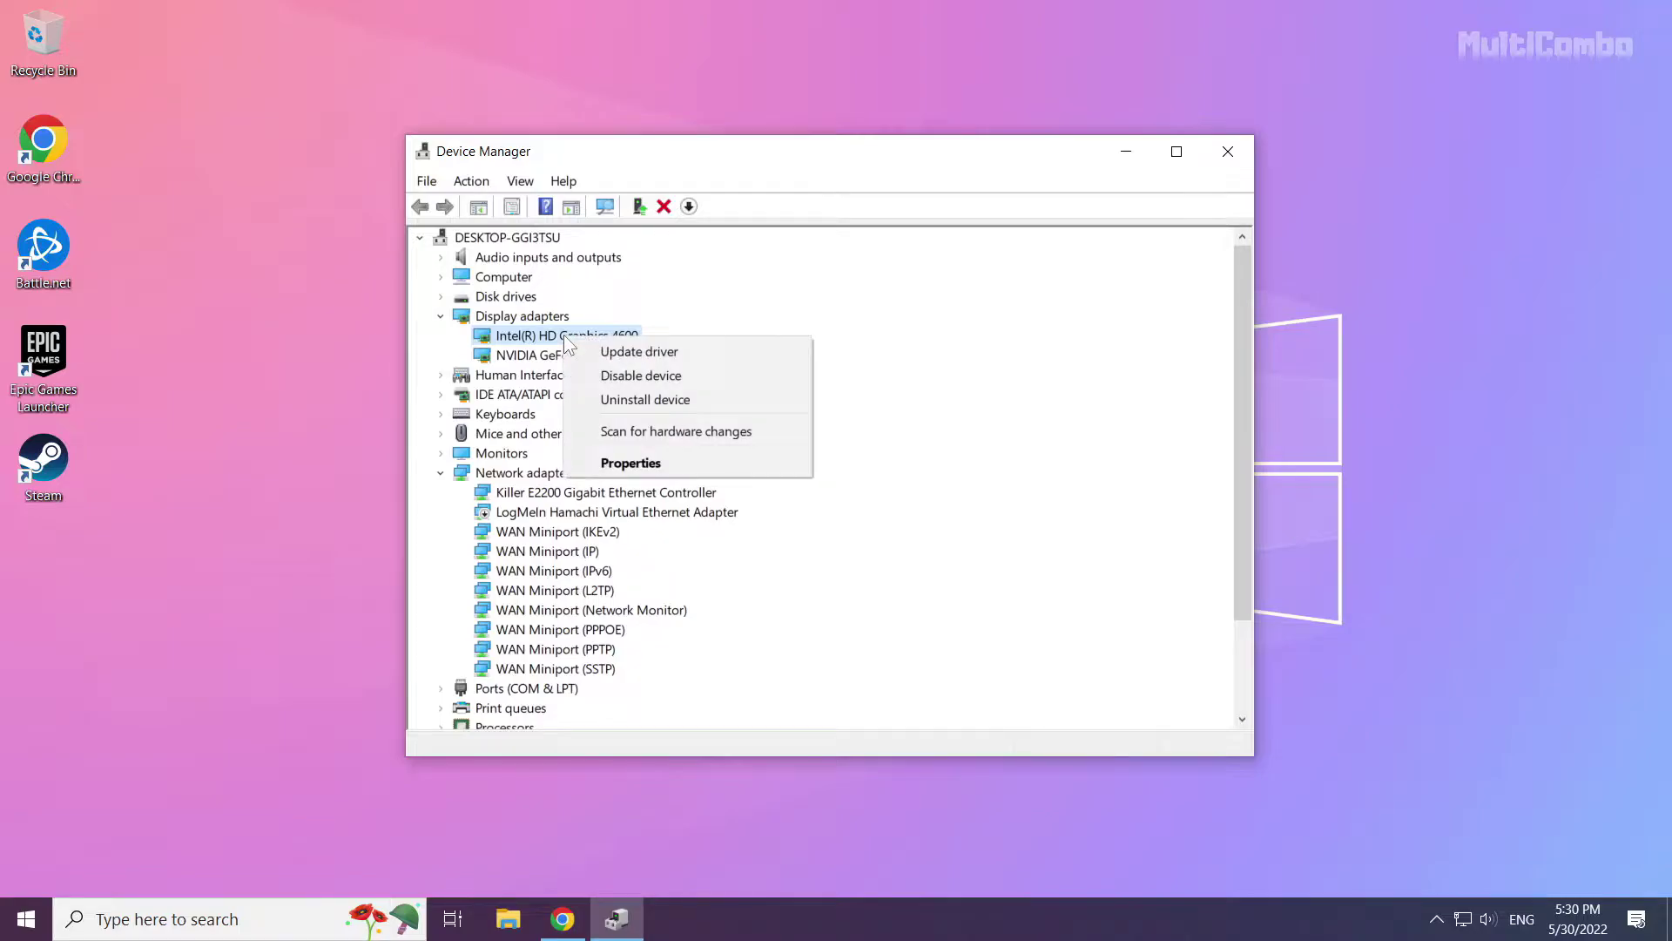
left_click(700, 353)
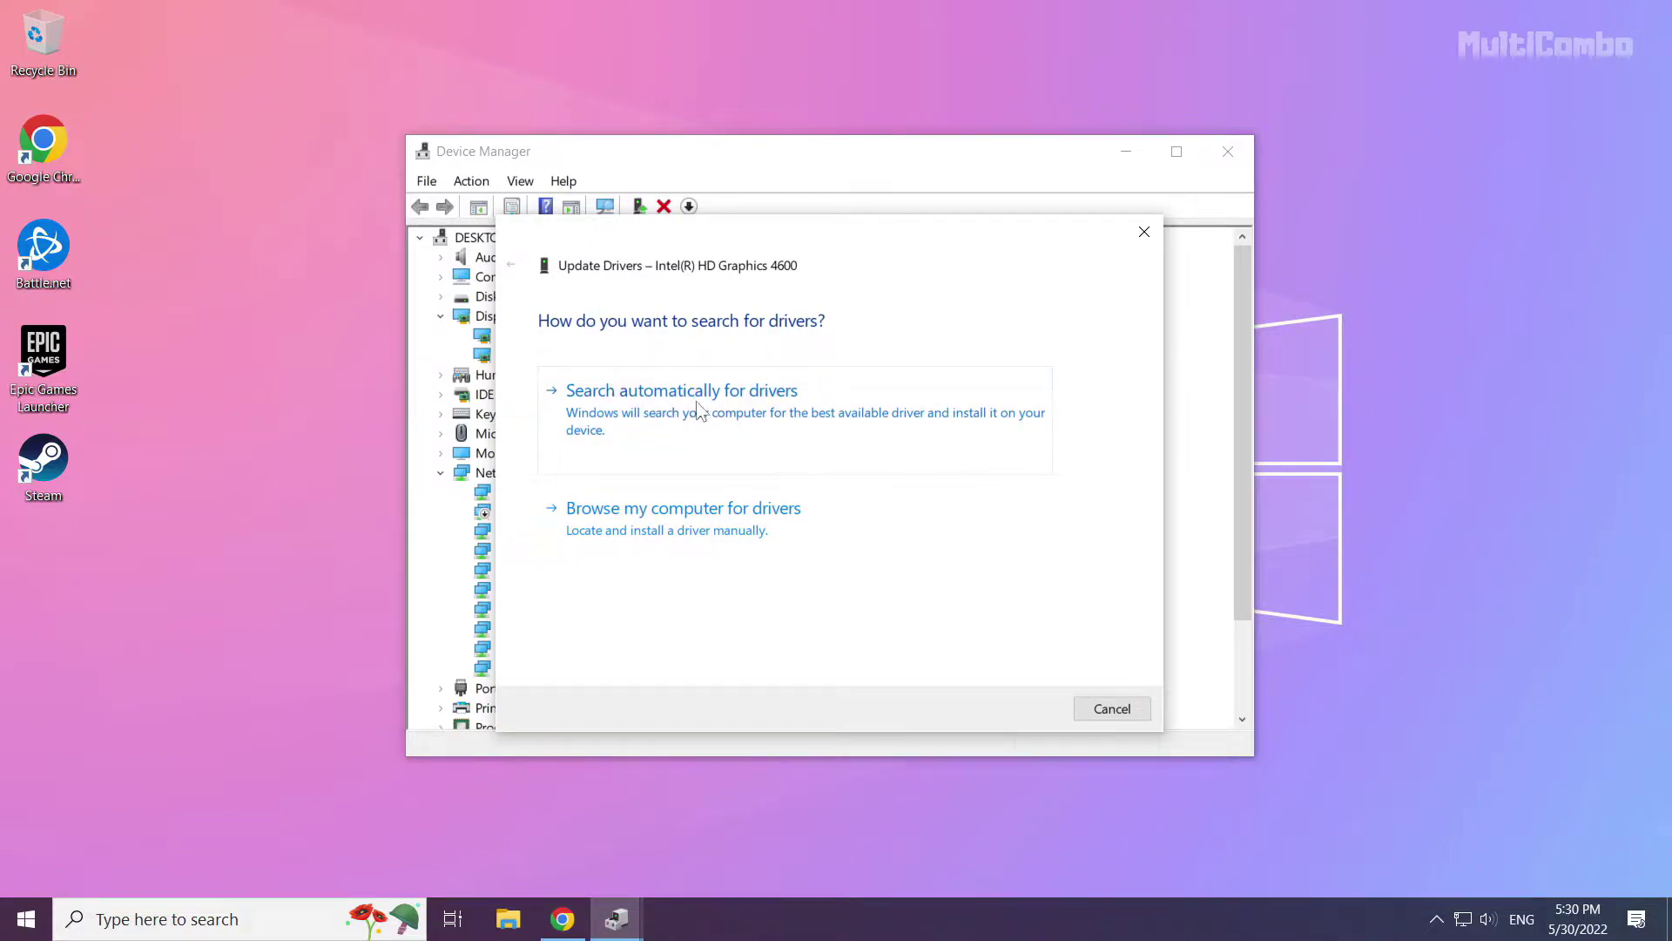
left_click(688, 441)
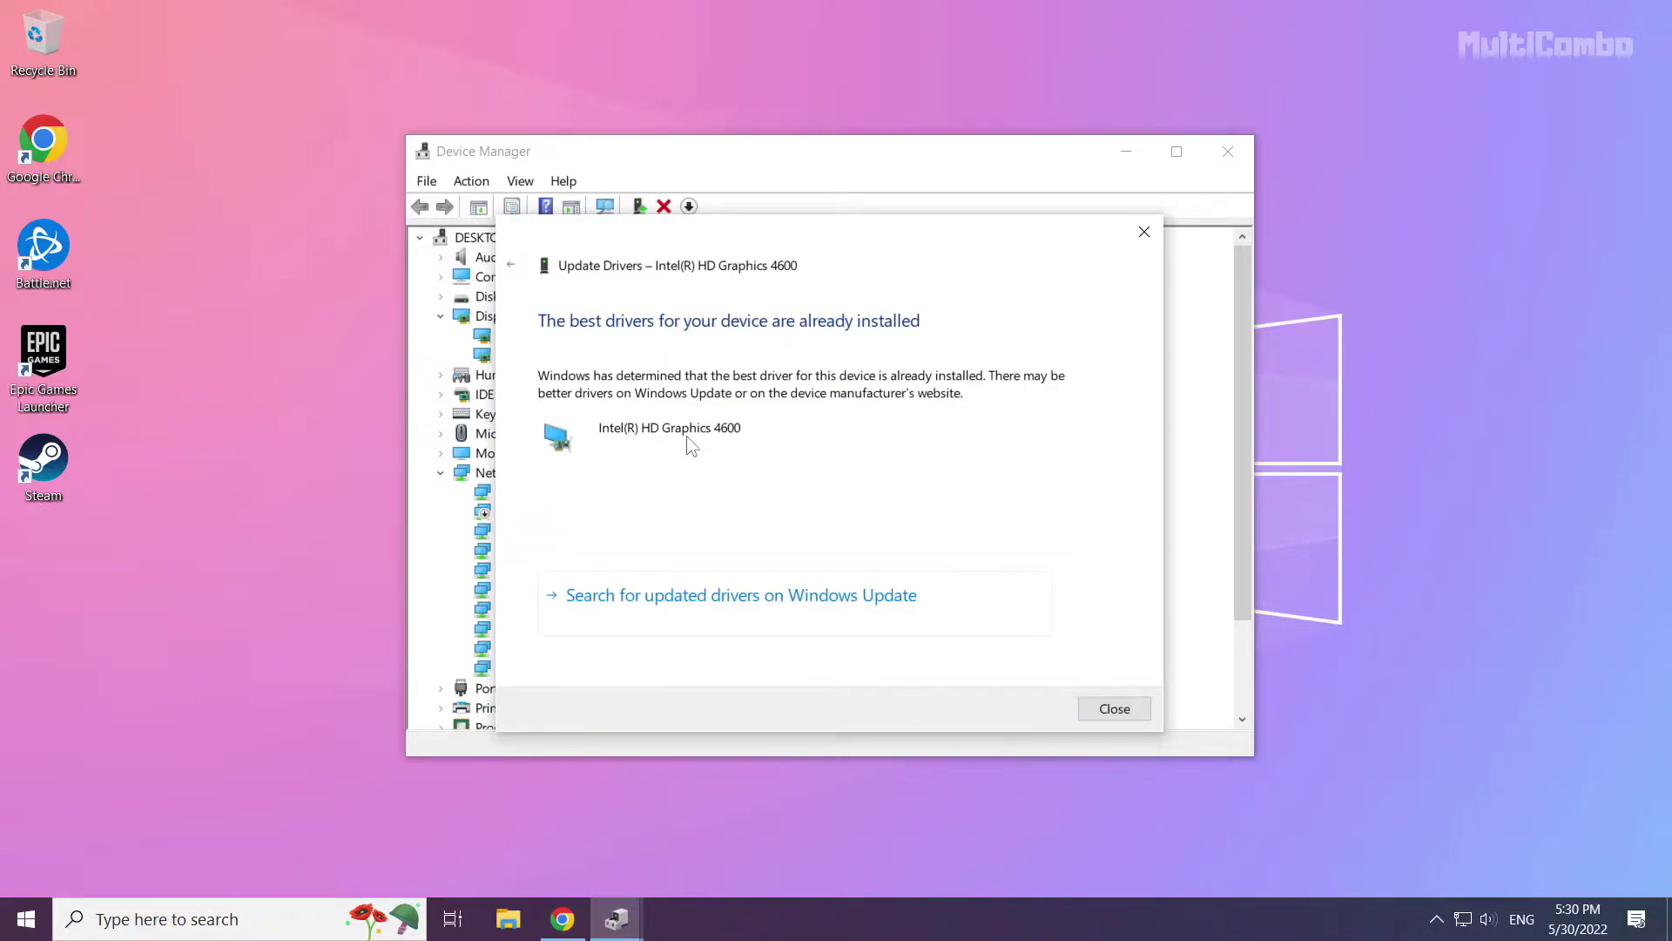
left_click(1118, 708)
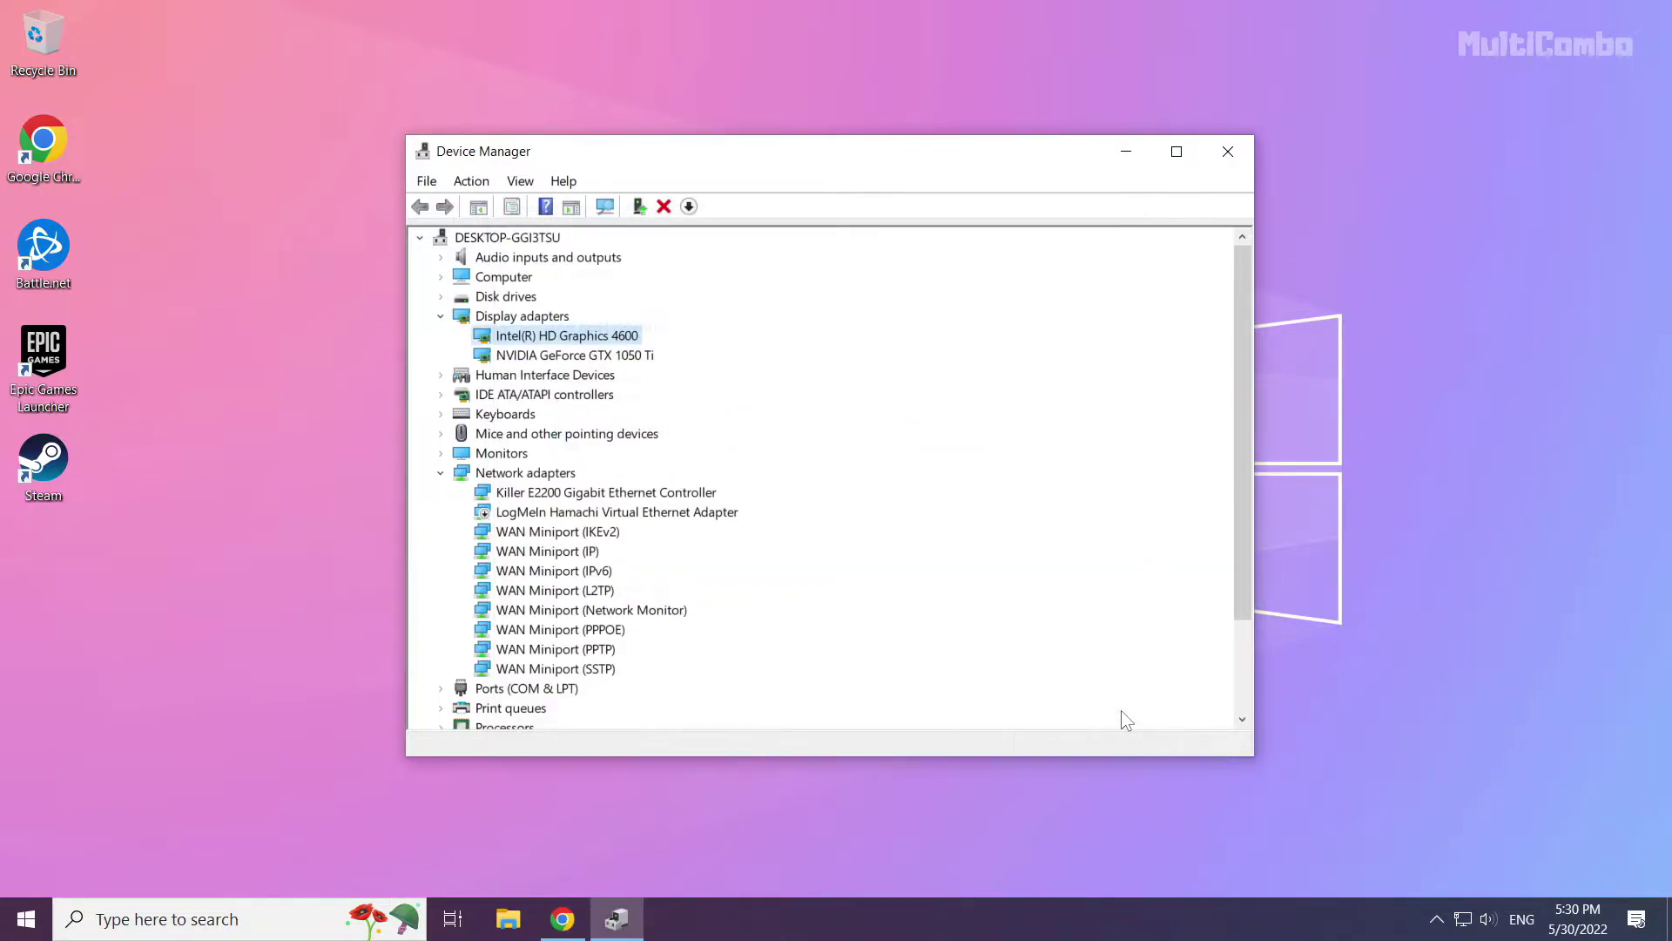
Step: Close Device Manager and search Windows for 'update' to find Check for updates
left_click(1228, 156)
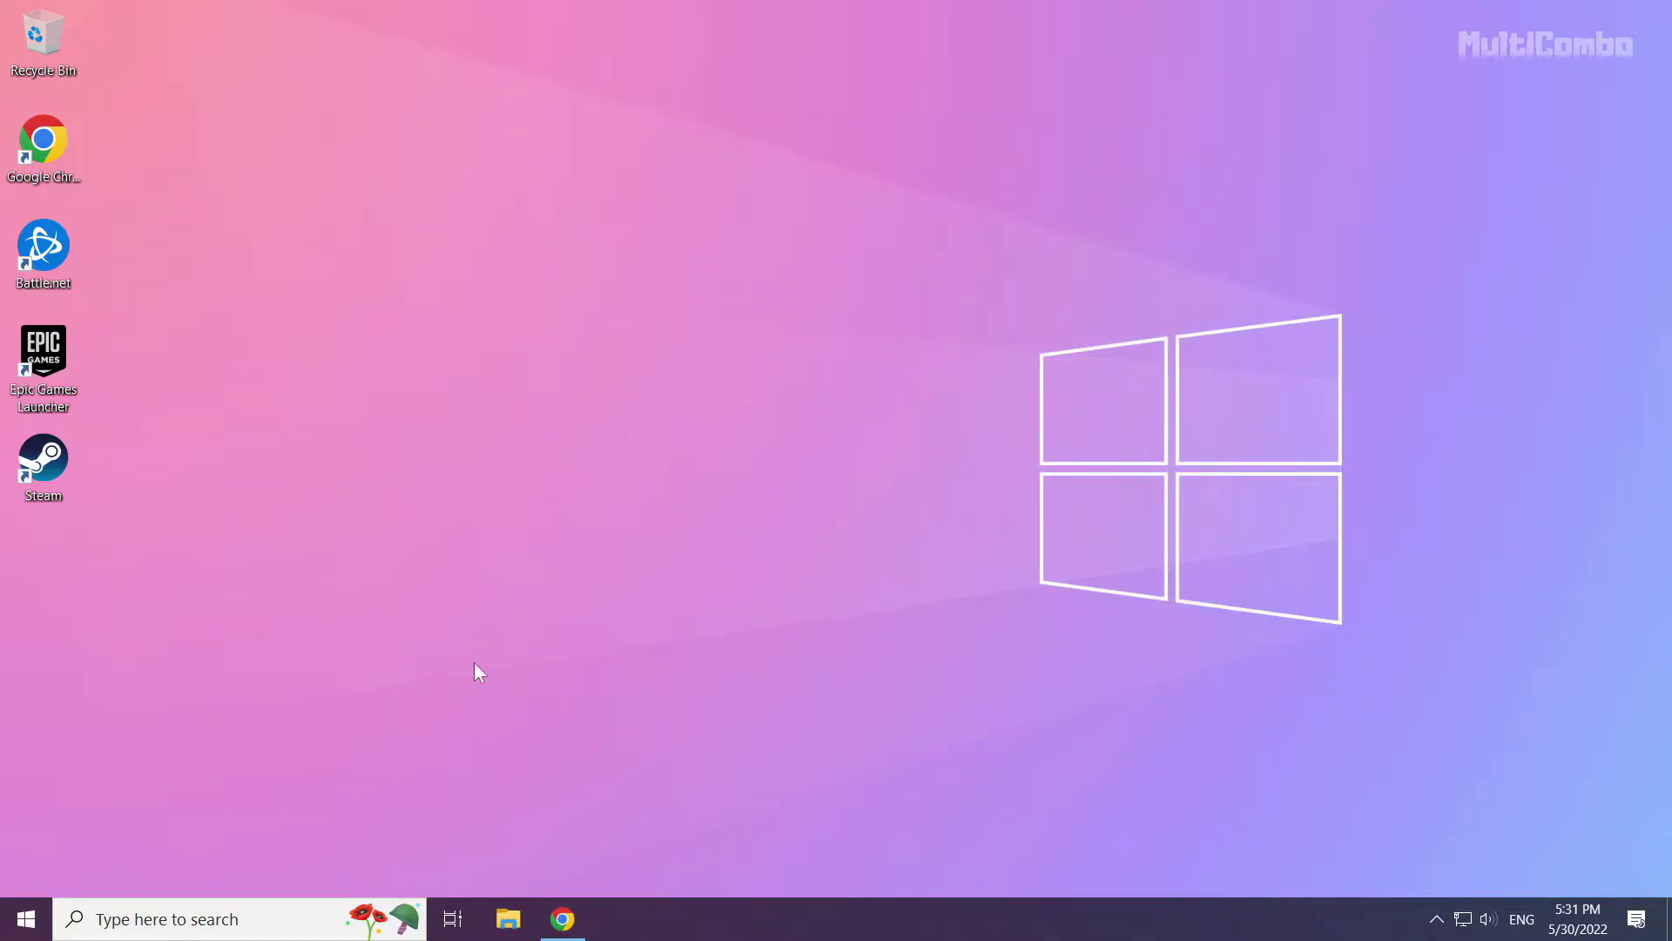
left_click(205, 921)
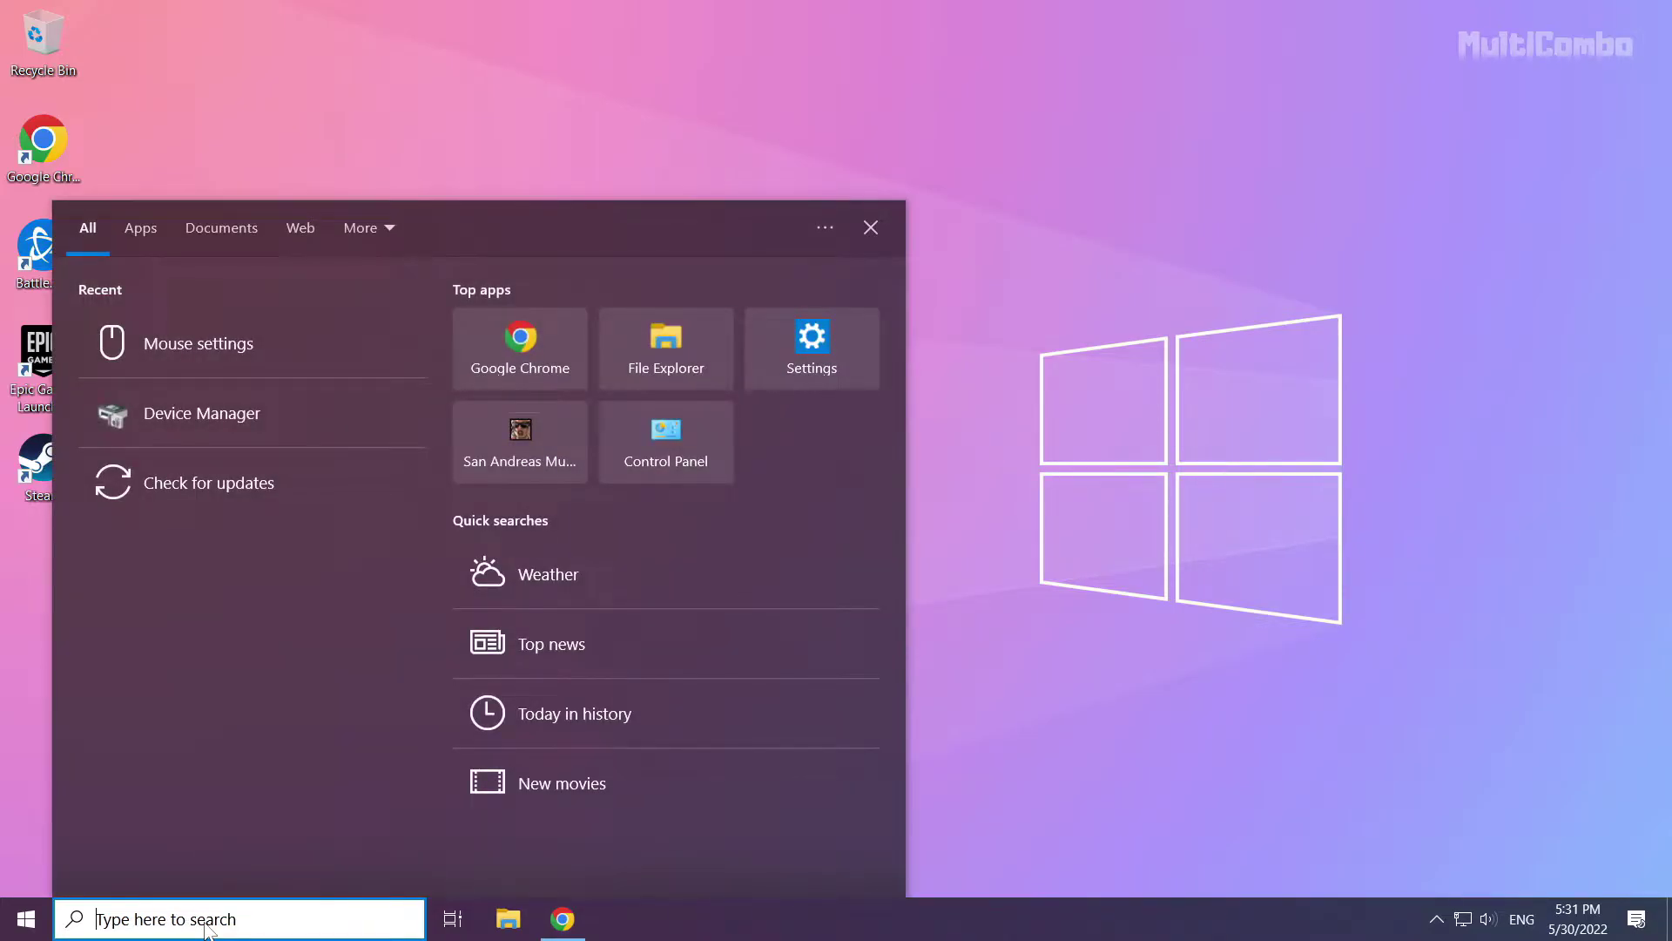
type("update")
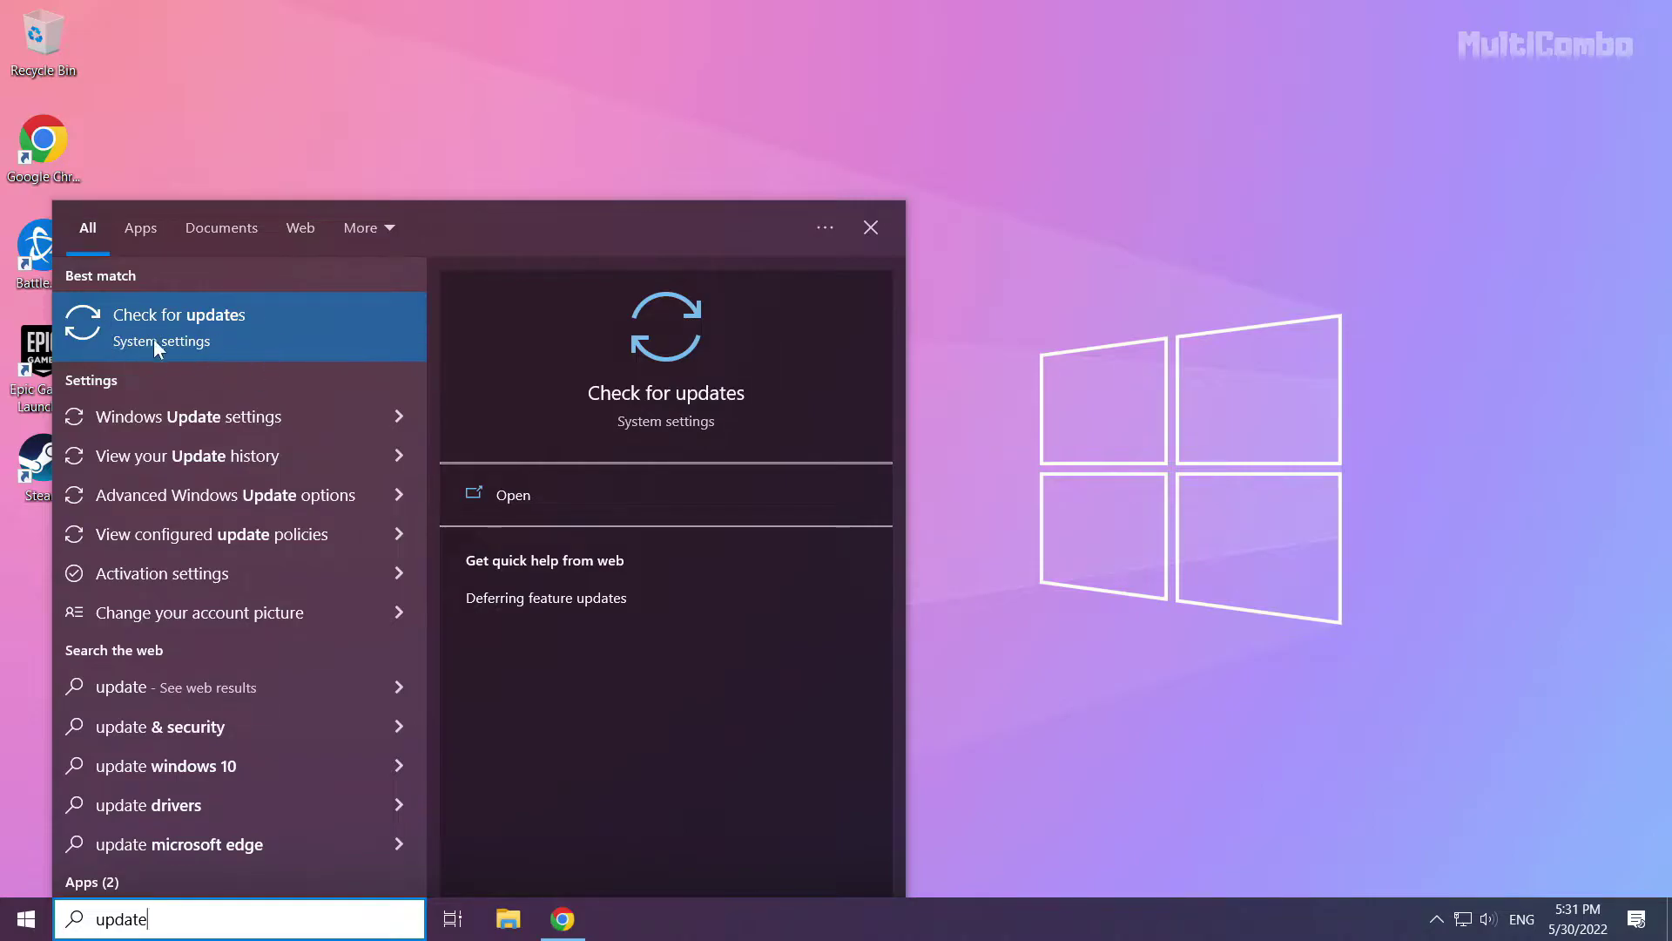
Step: Check Windows Update, confirm it reports 'You're up to date', and close Settings
left_click(228, 326)
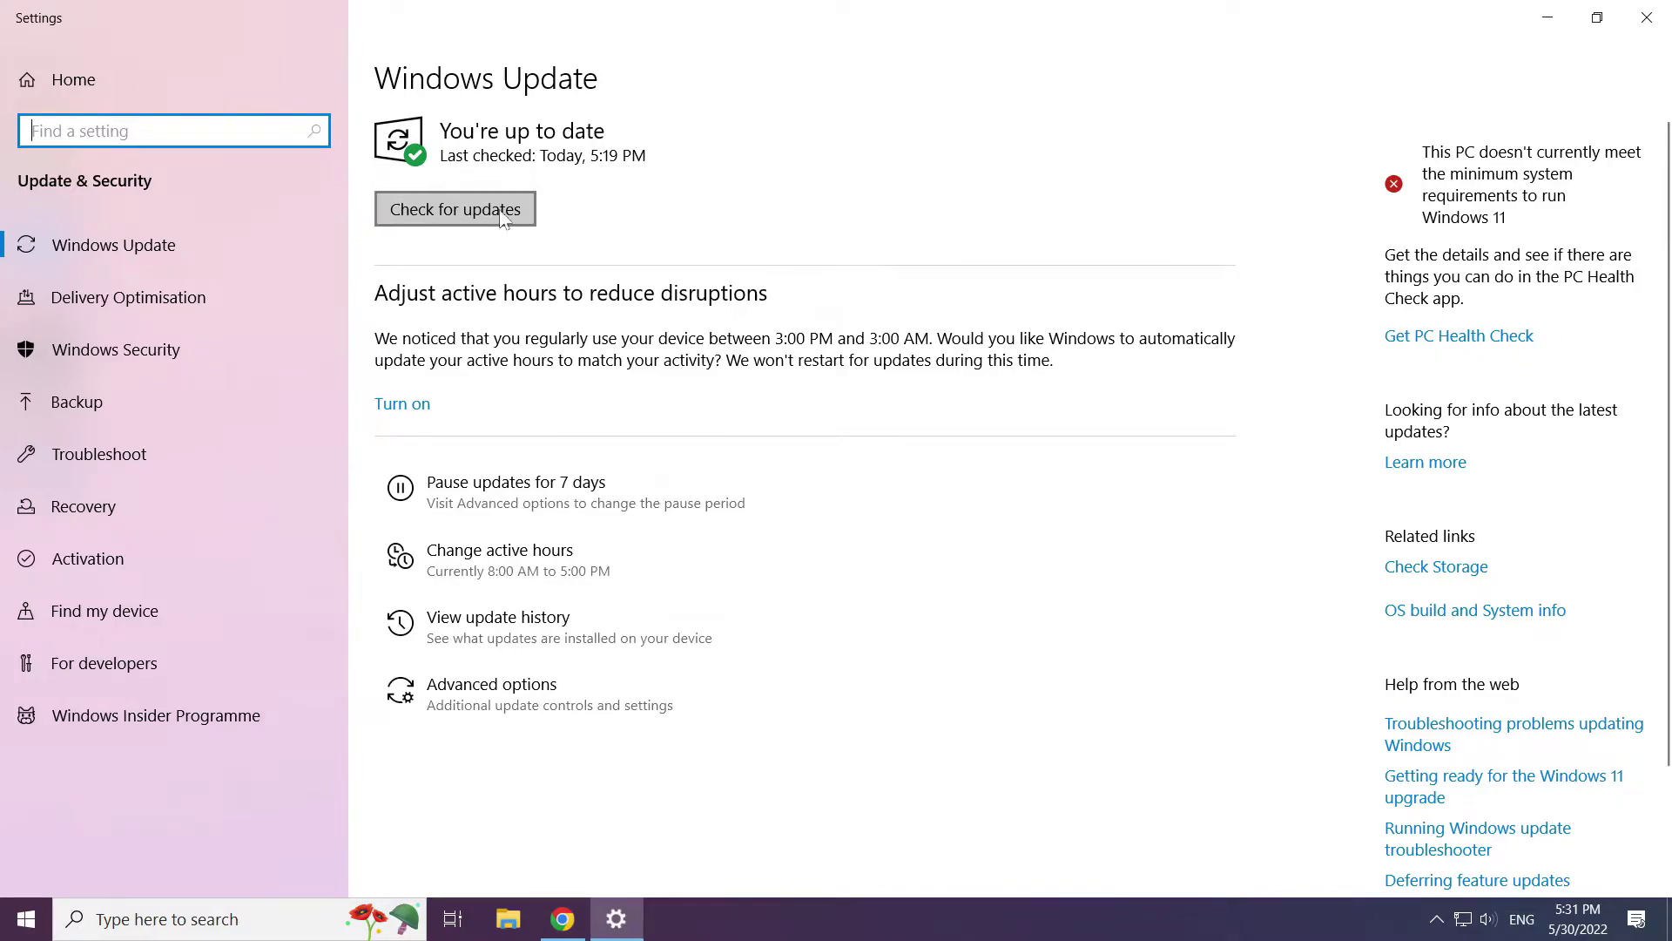
left_click(457, 209)
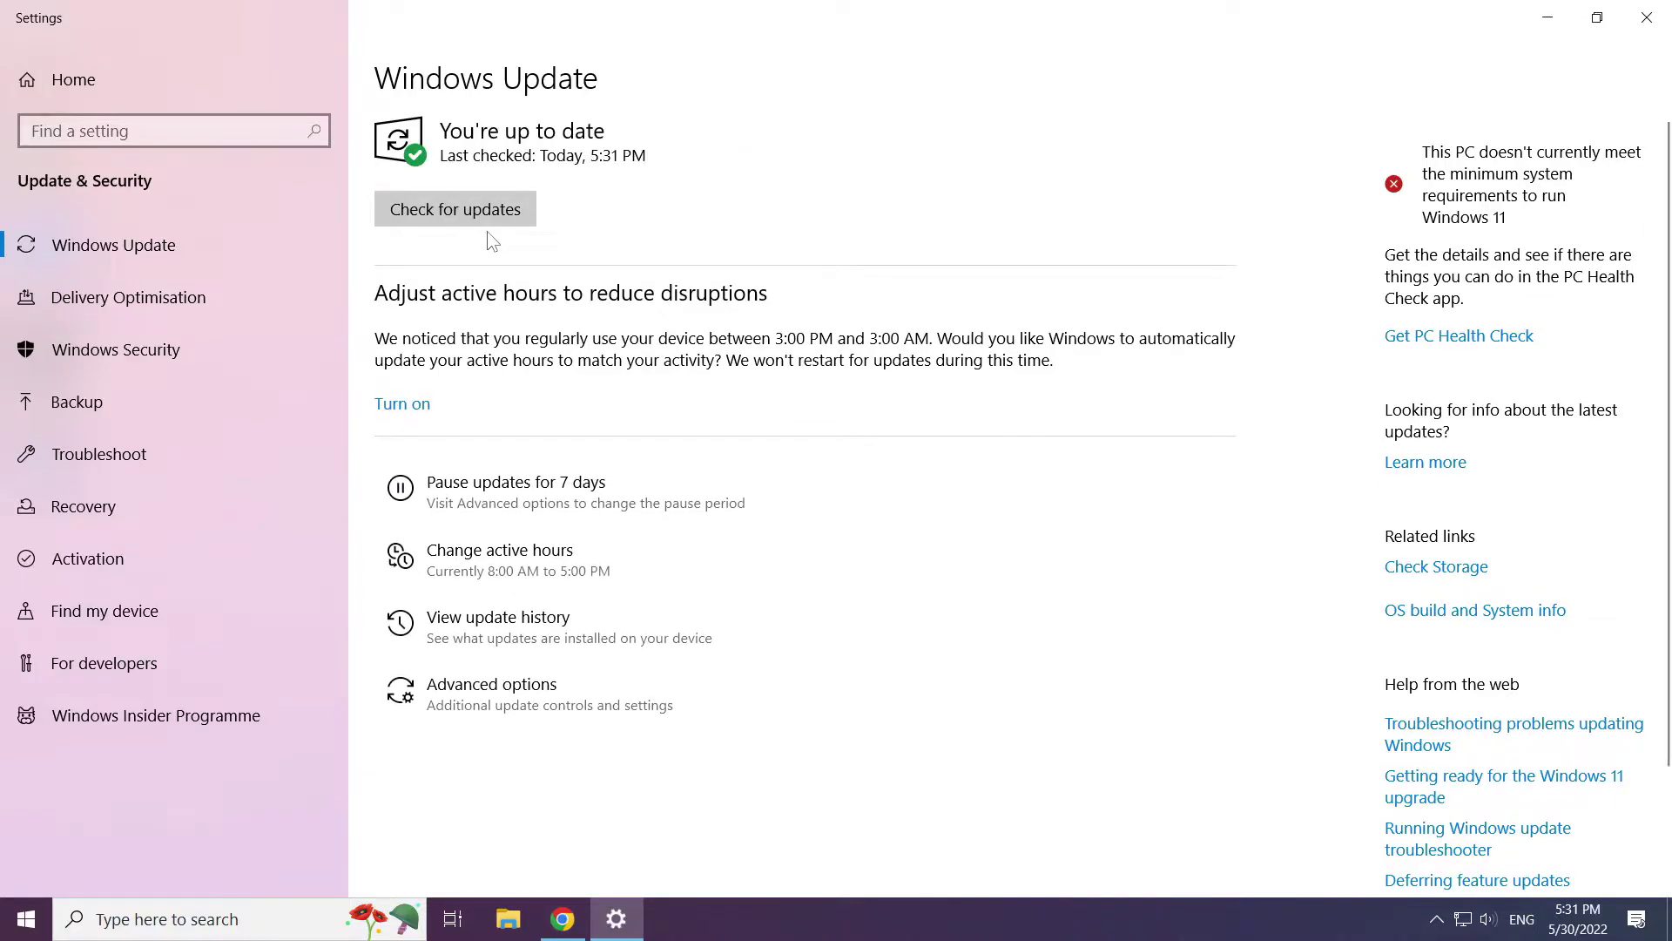
left_click(1648, 18)
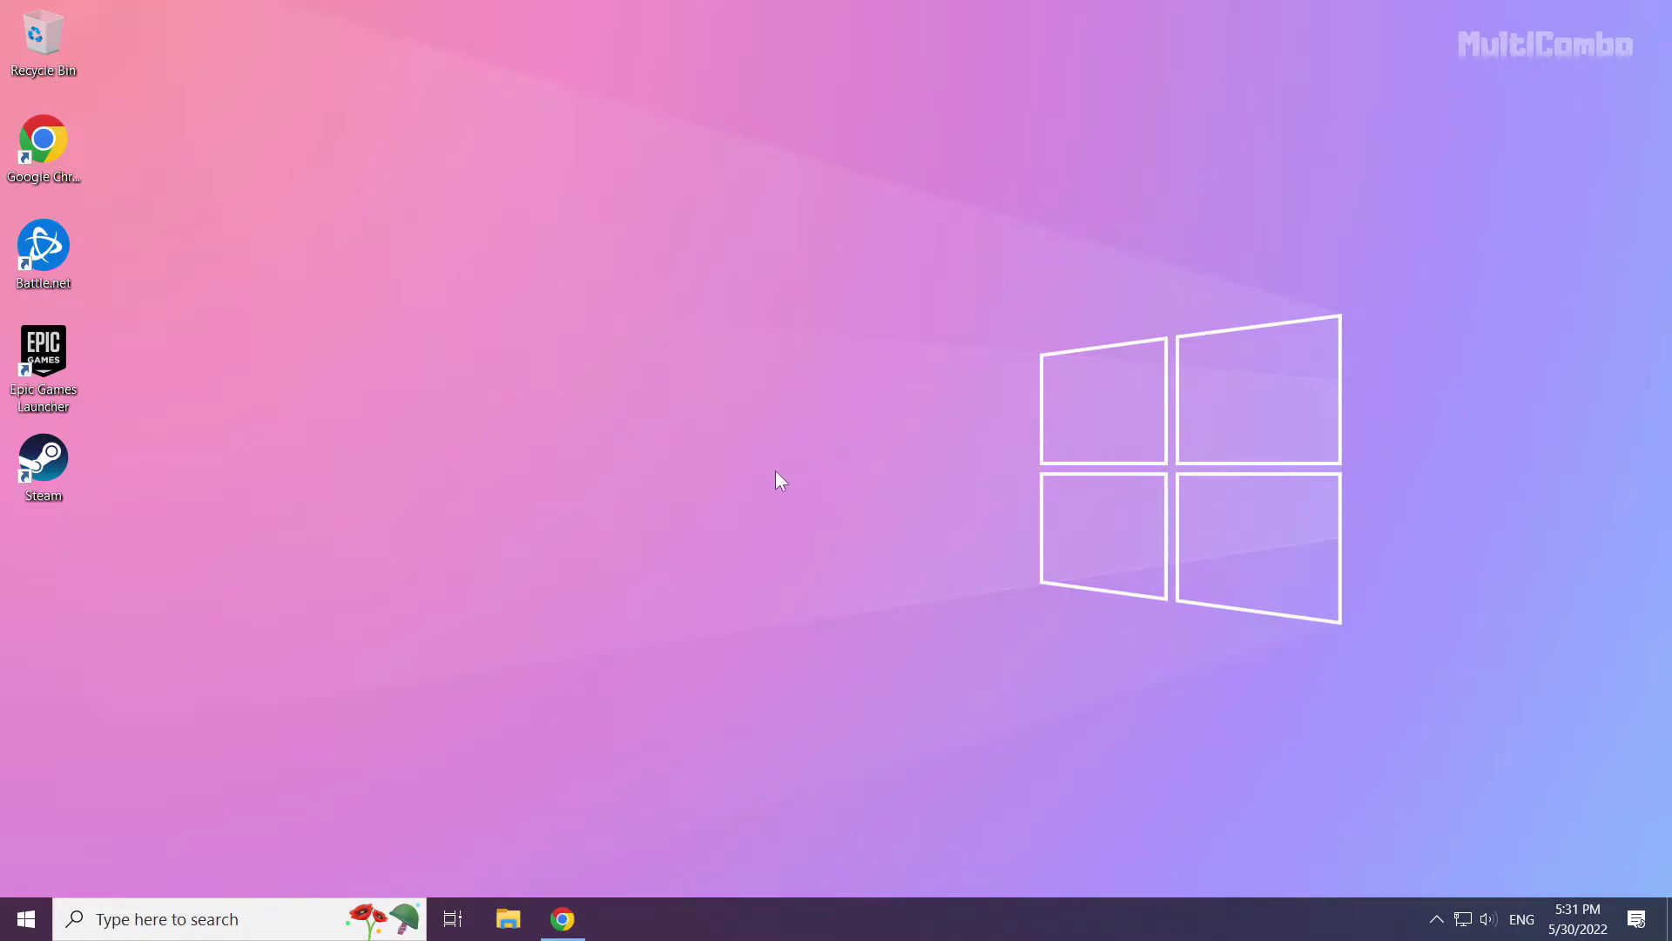
Step: Download the DirectX End-User Runtime Web Installer (dxwebsetup (1).exe) from the Chrome page
left_click(569, 928)
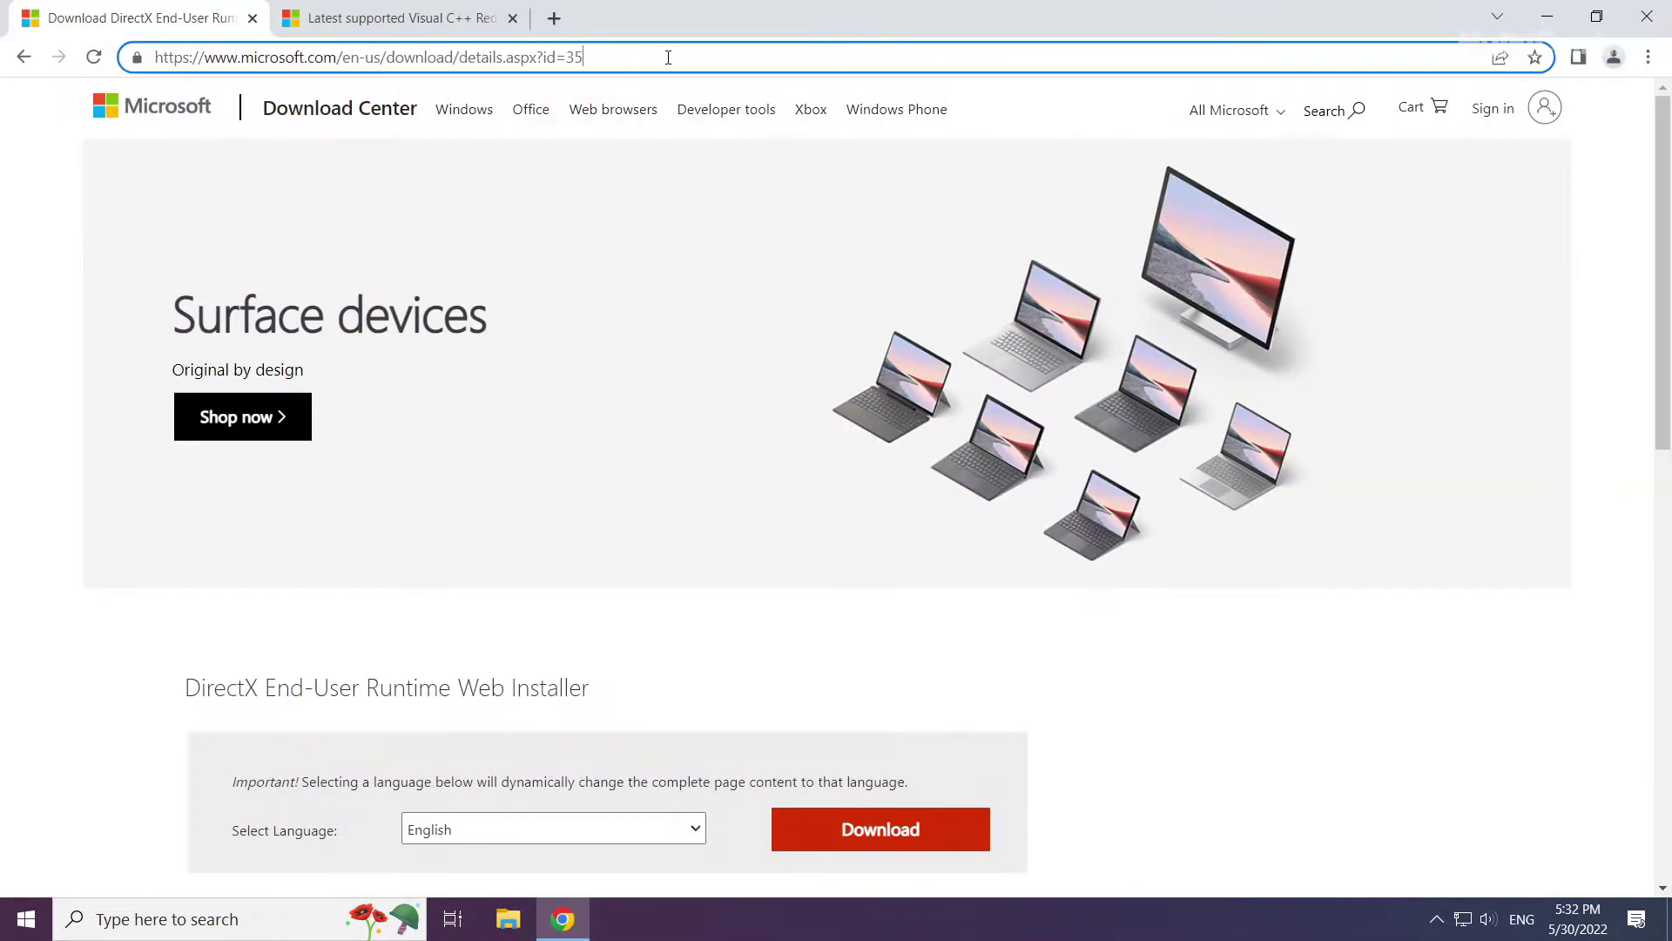
left_click_drag(668, 57, 703, 52)
left_click(694, 635)
scroll(671, 635, "down", 1)
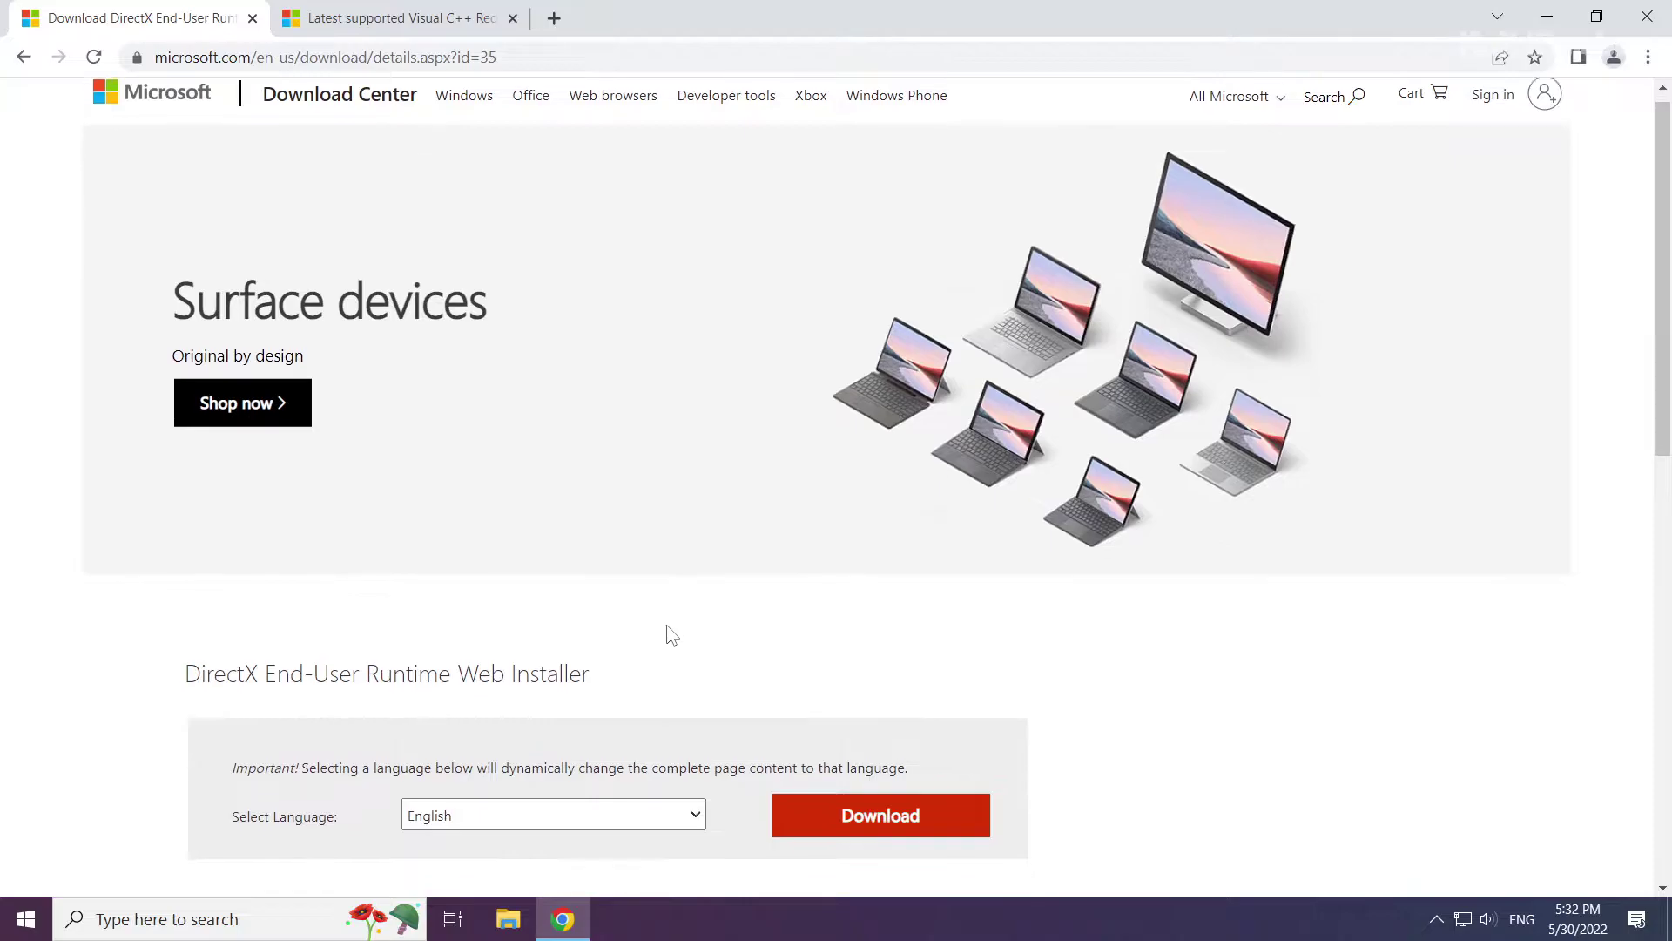
scroll(672, 634, "down", 2)
left_click_drag(607, 477, 170, 466)
left_click(157, 466)
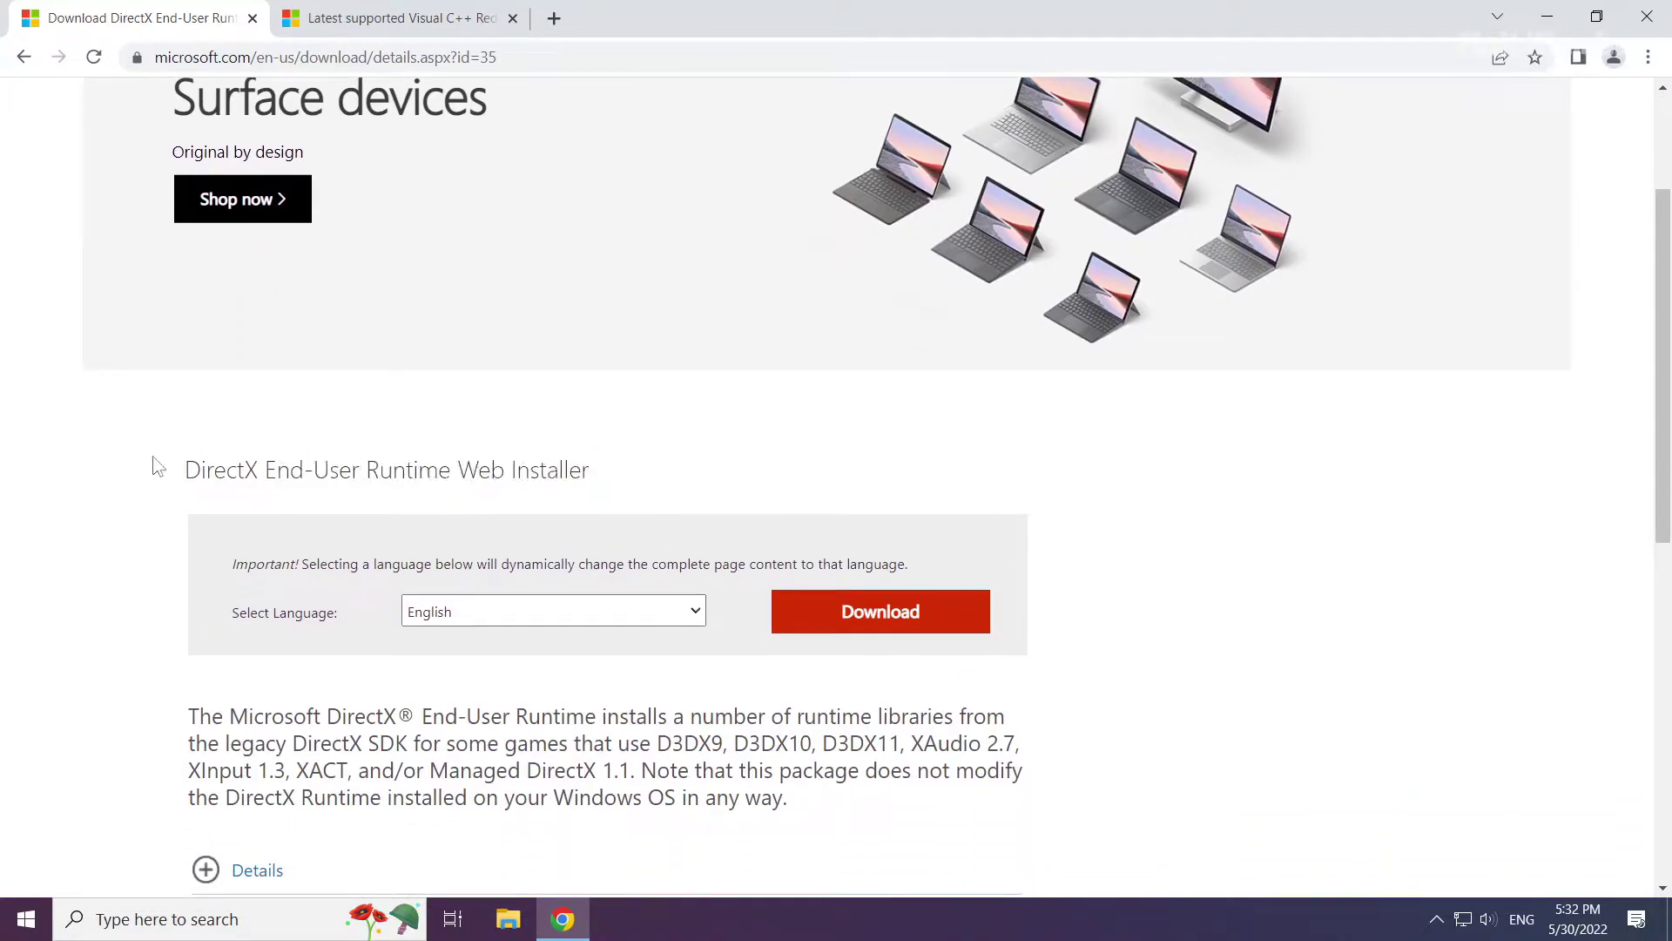
left_click(887, 624)
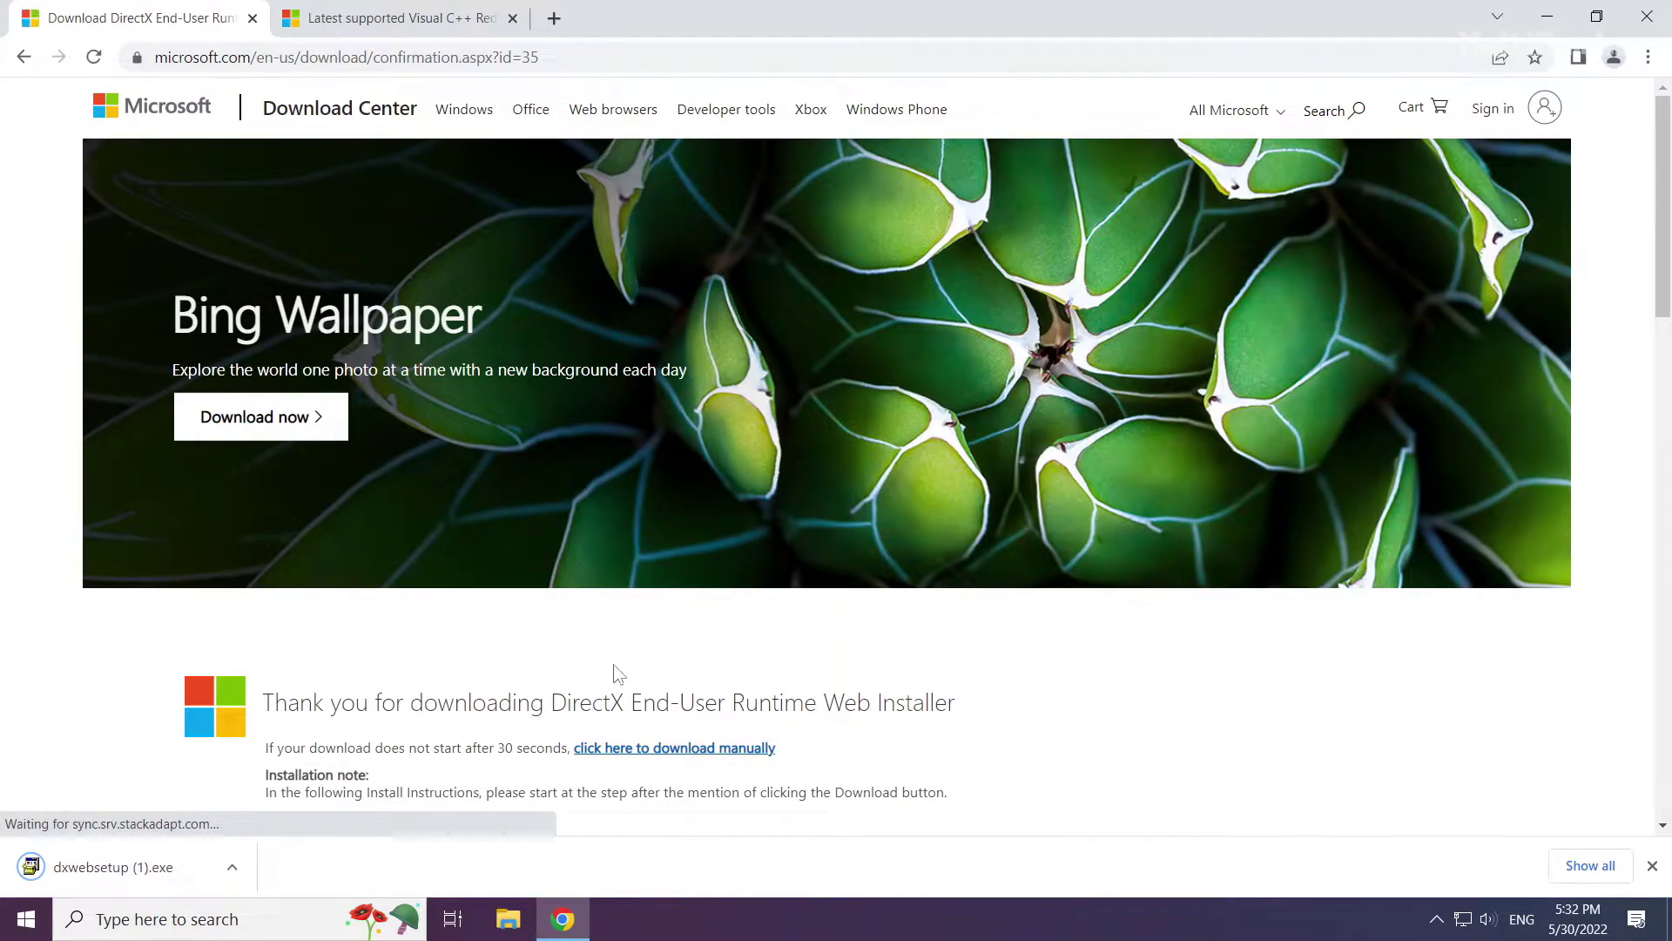
Step: Run dxwebsetup, accept the licence, get past the Bing Bar offer, and finish with DirectX already current
left_click(114, 862)
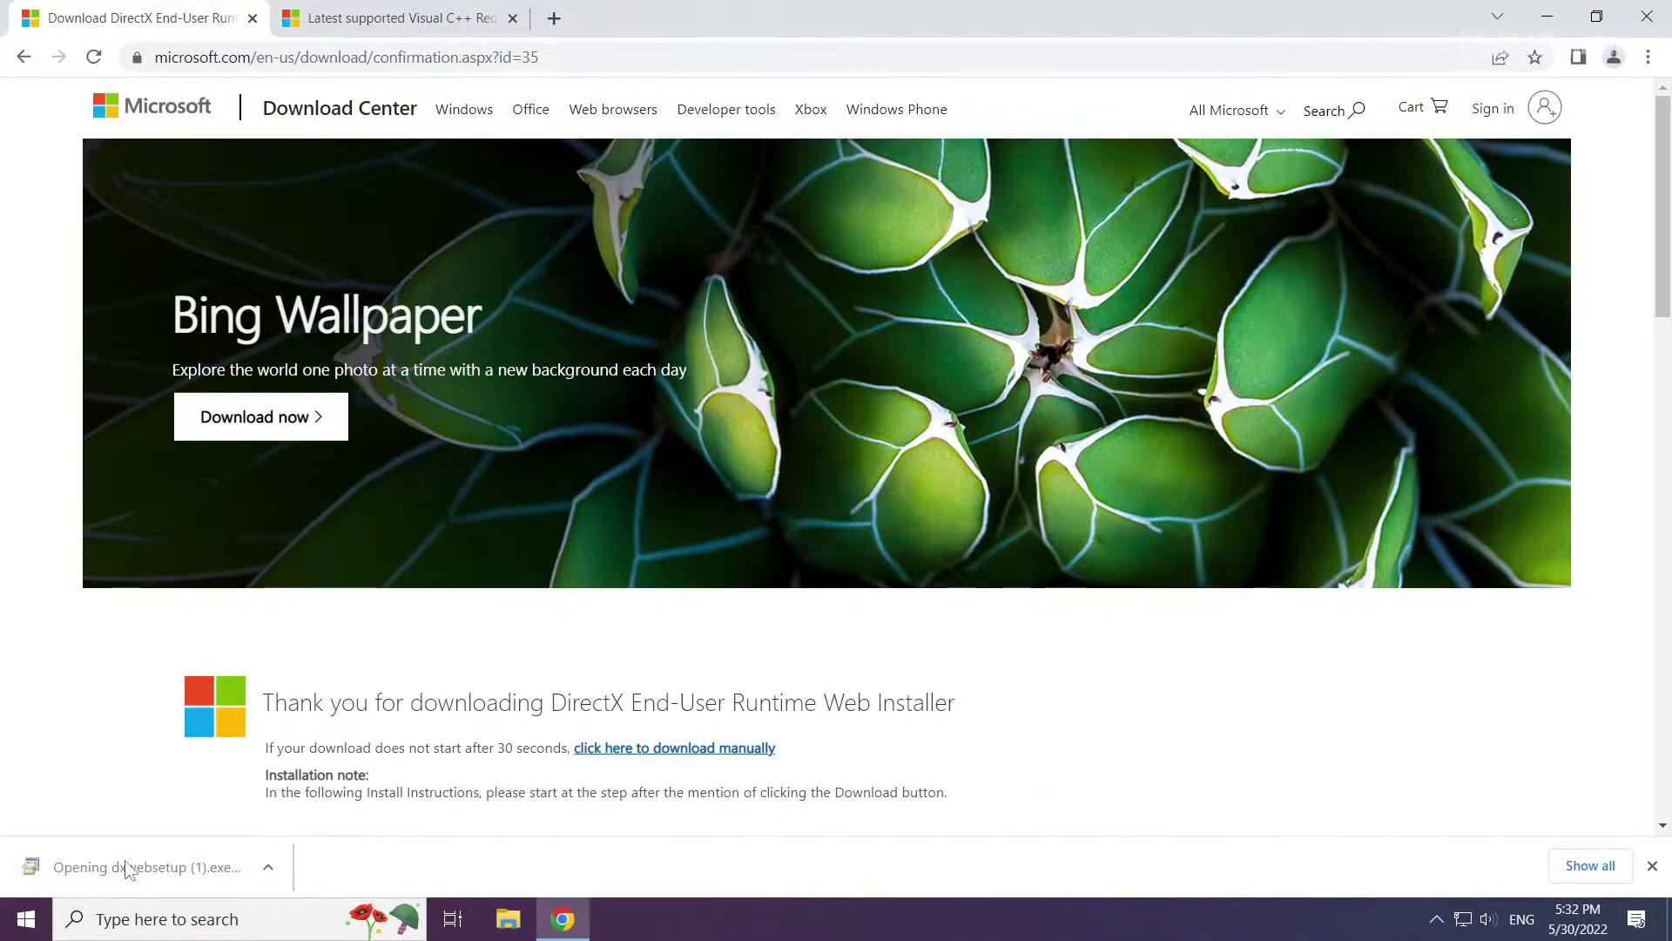
left_click_drag(335, 76, 816, 289)
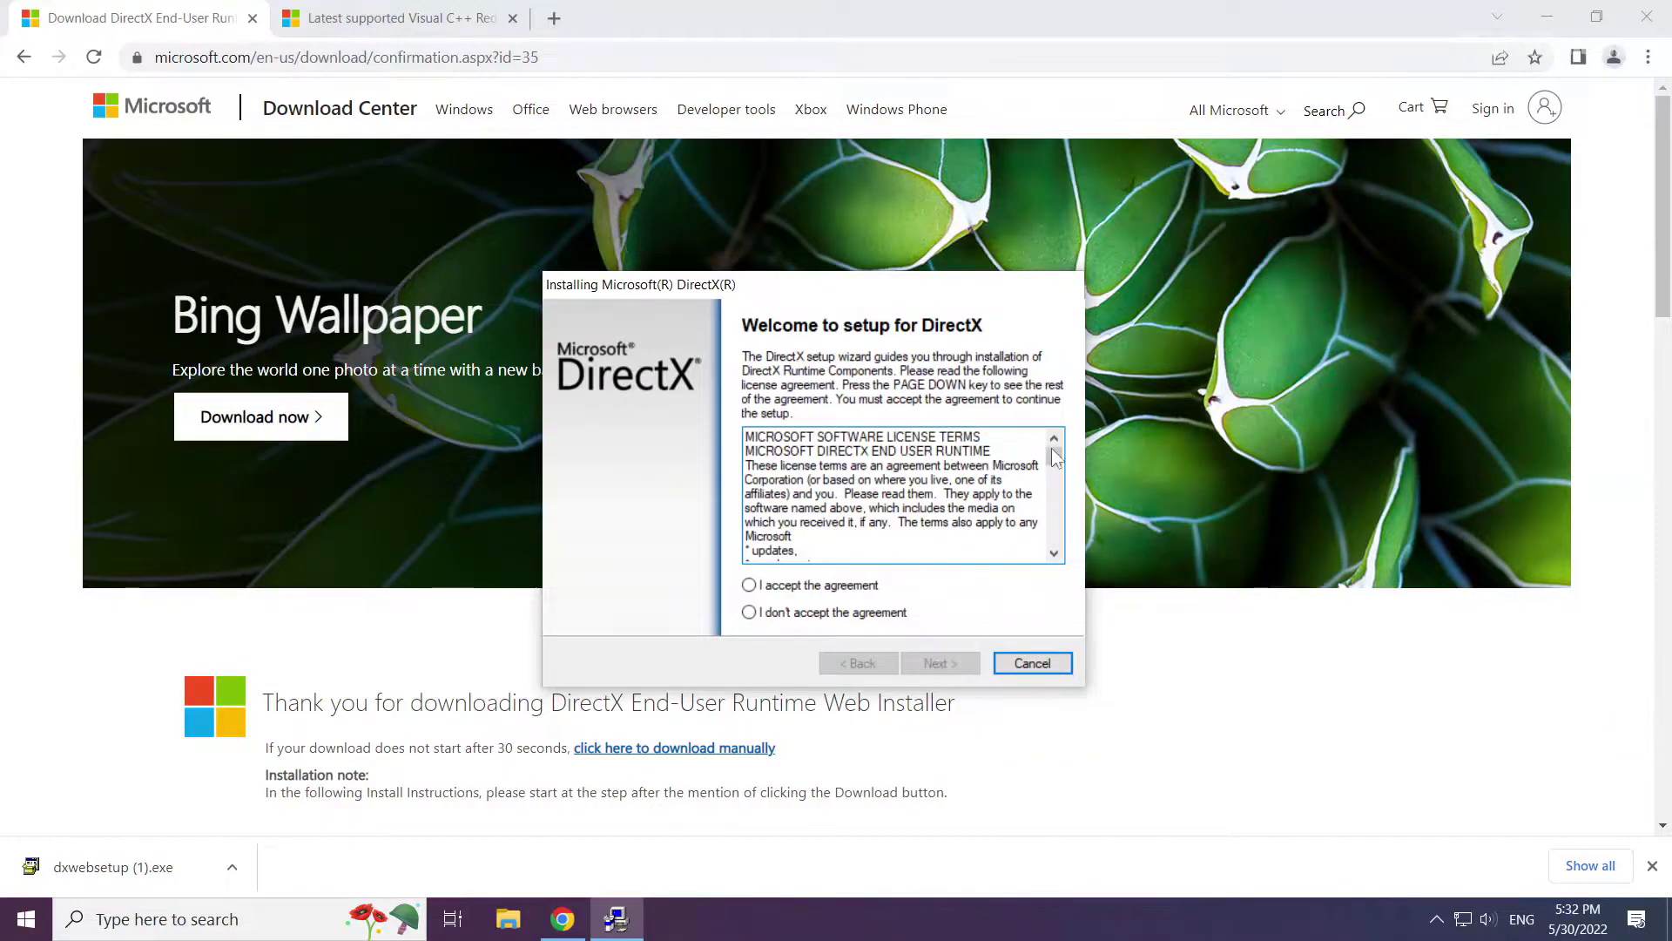
left_click_drag(1056, 458, 1058, 546)
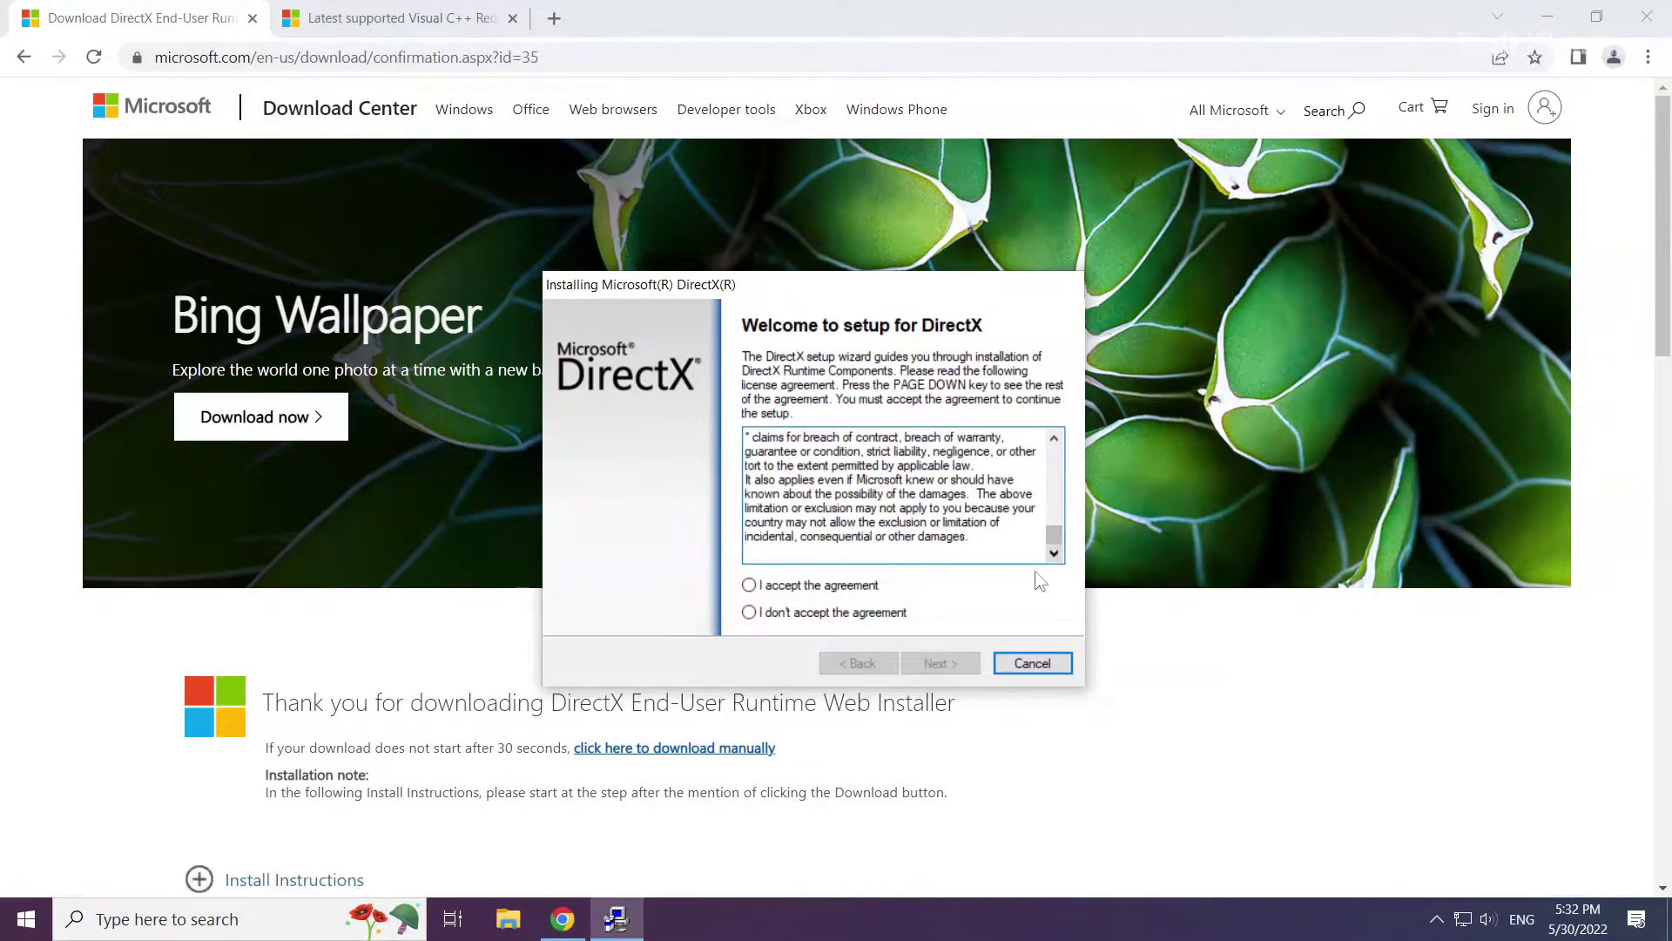
left_click(749, 586)
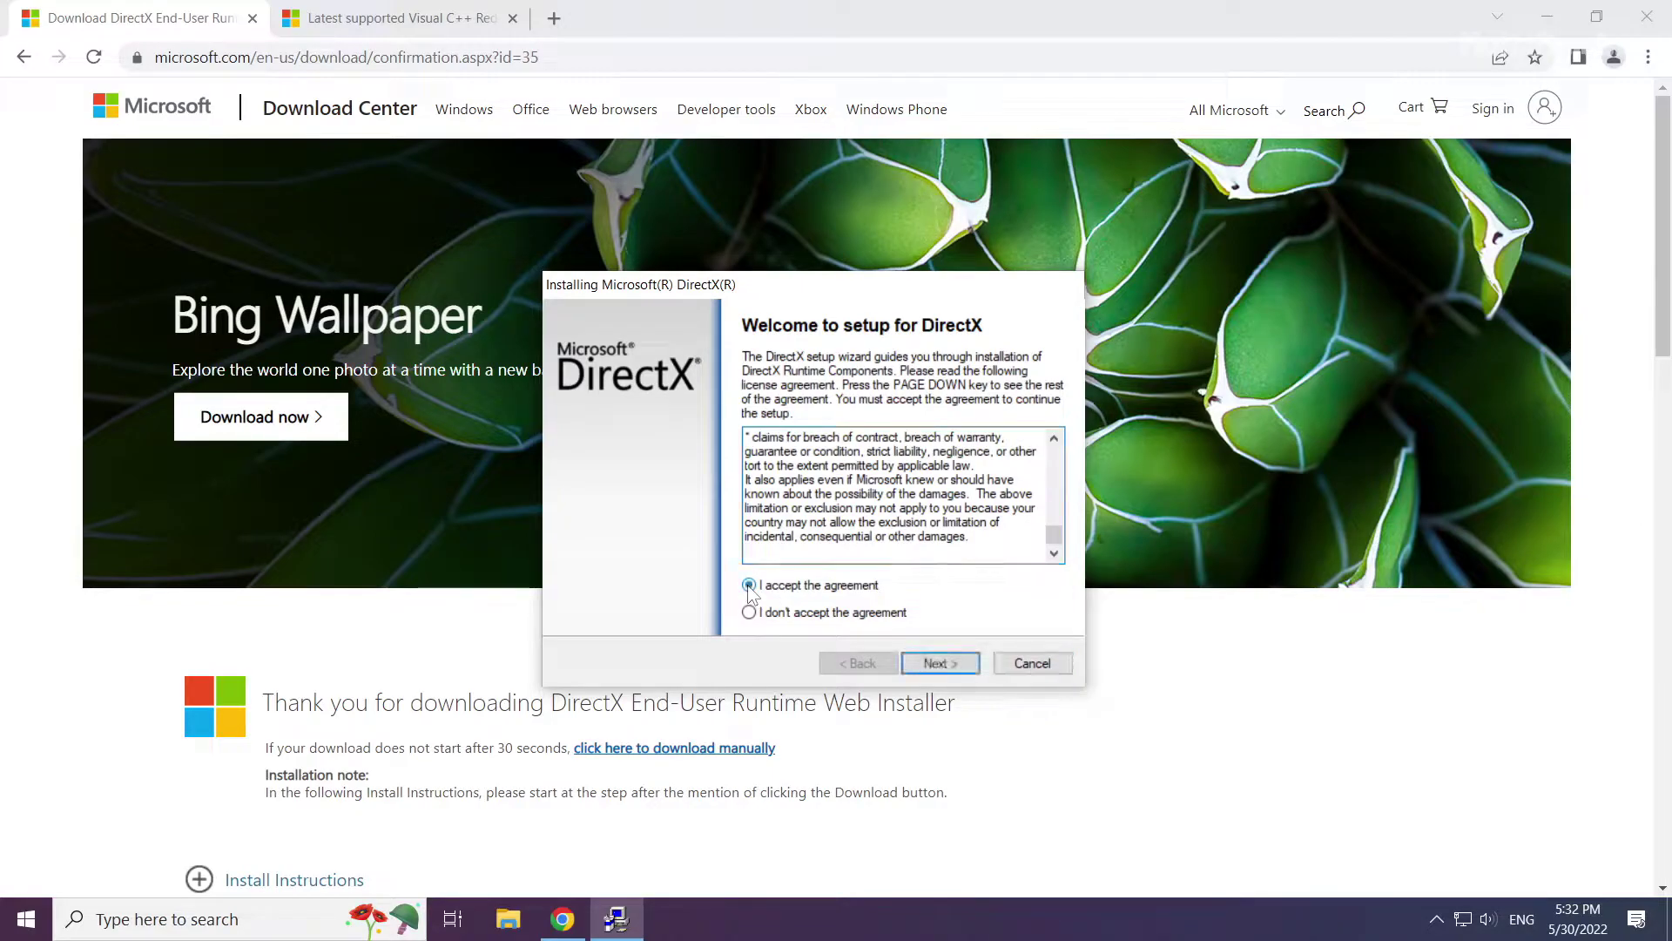
left_click(938, 665)
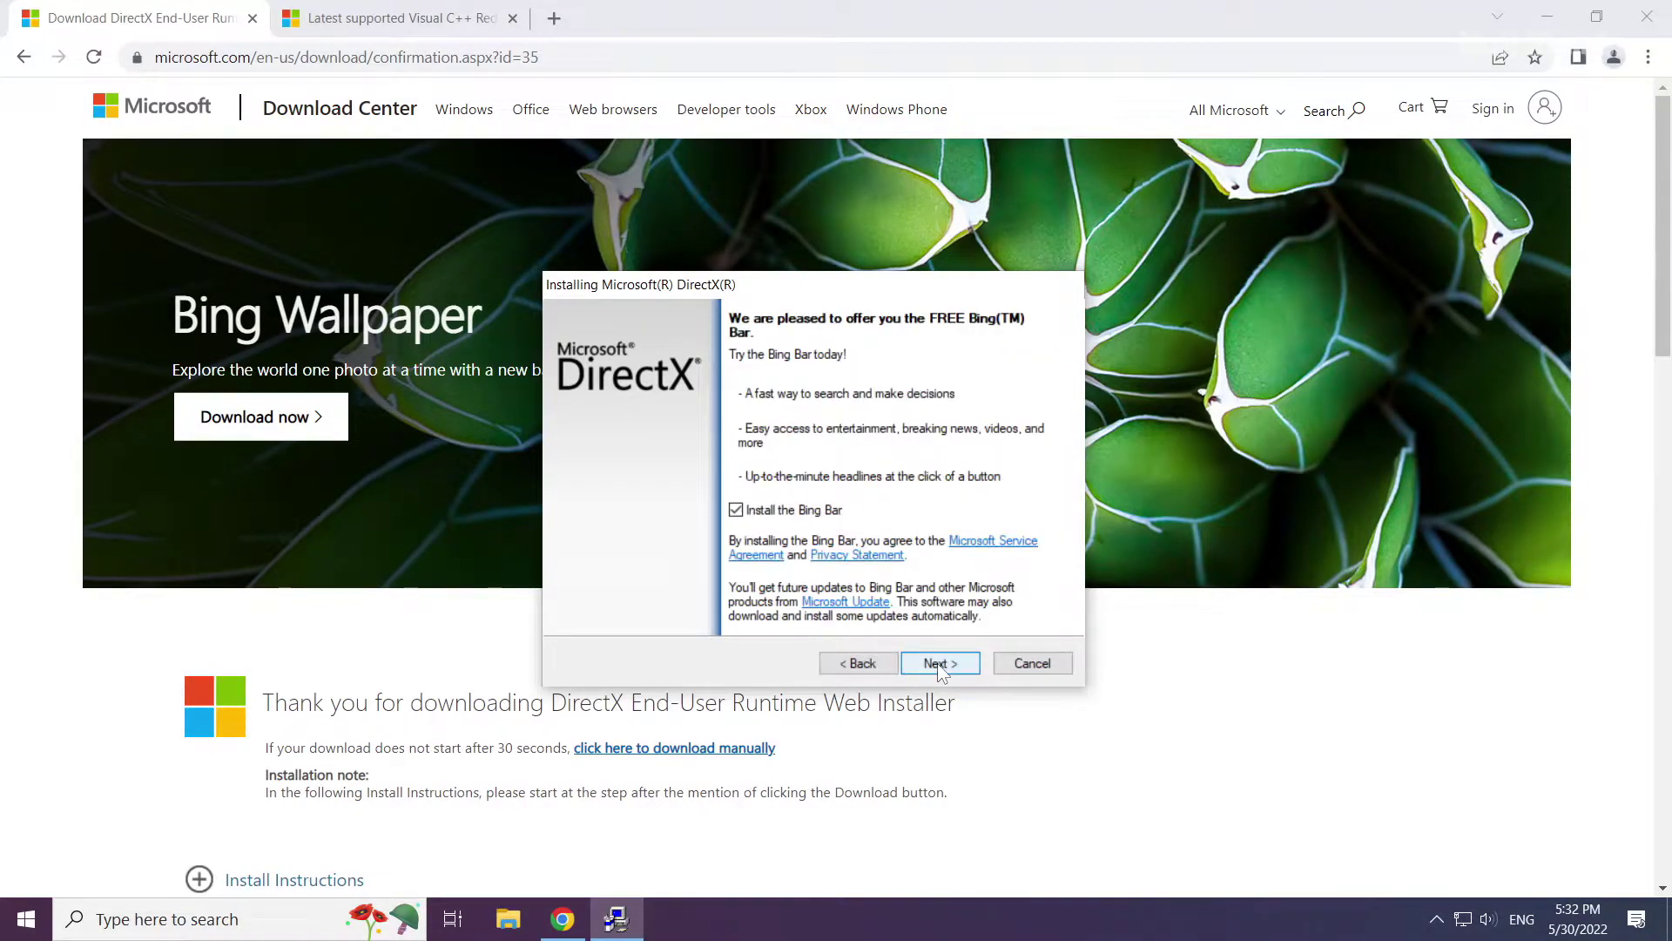
left_click(737, 512)
left_click(939, 661)
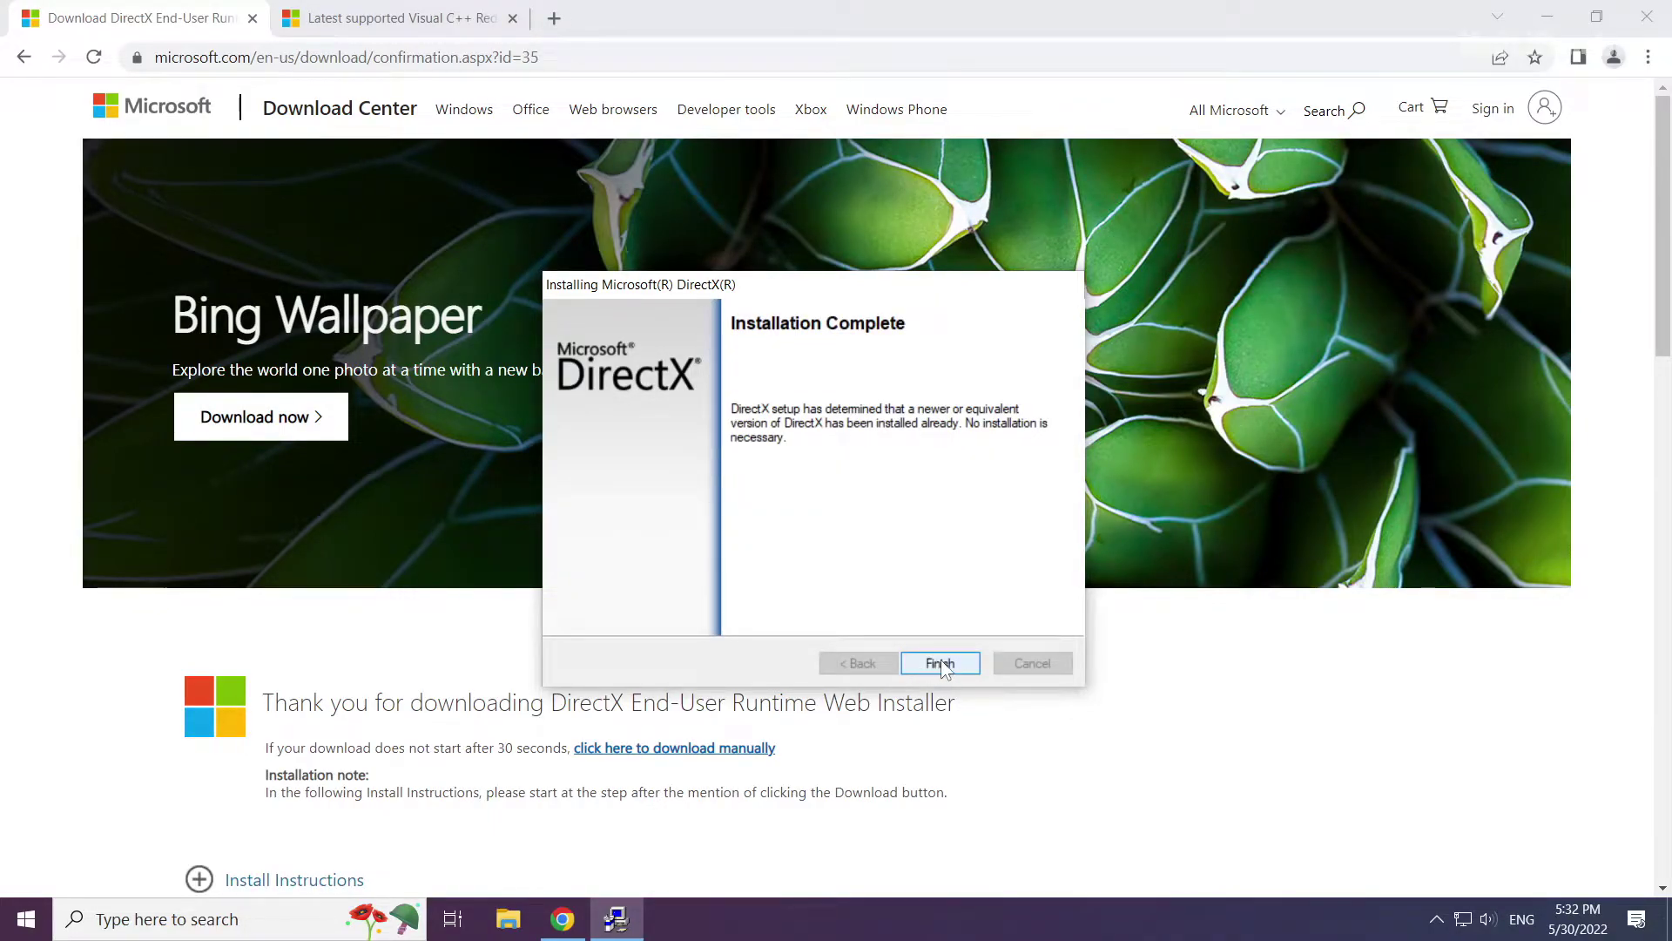
left_click(941, 664)
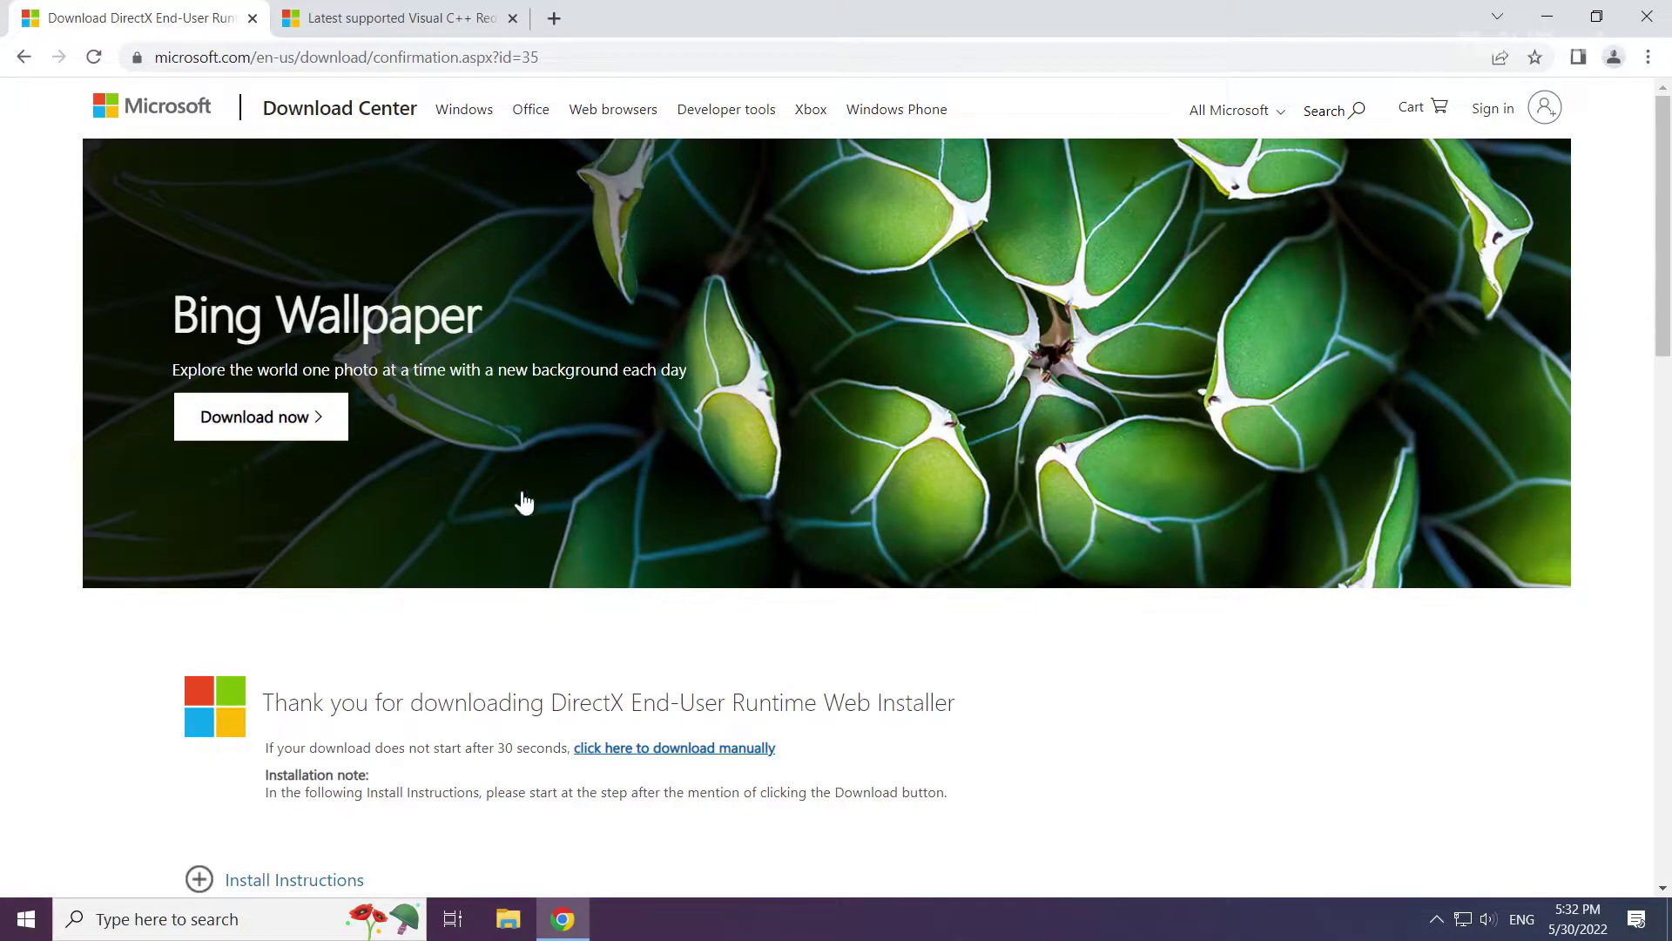
Step: Close the DirectX tab and find the Visual Studio 2015, 2017, 2019, and 2022 section
left_click(252, 18)
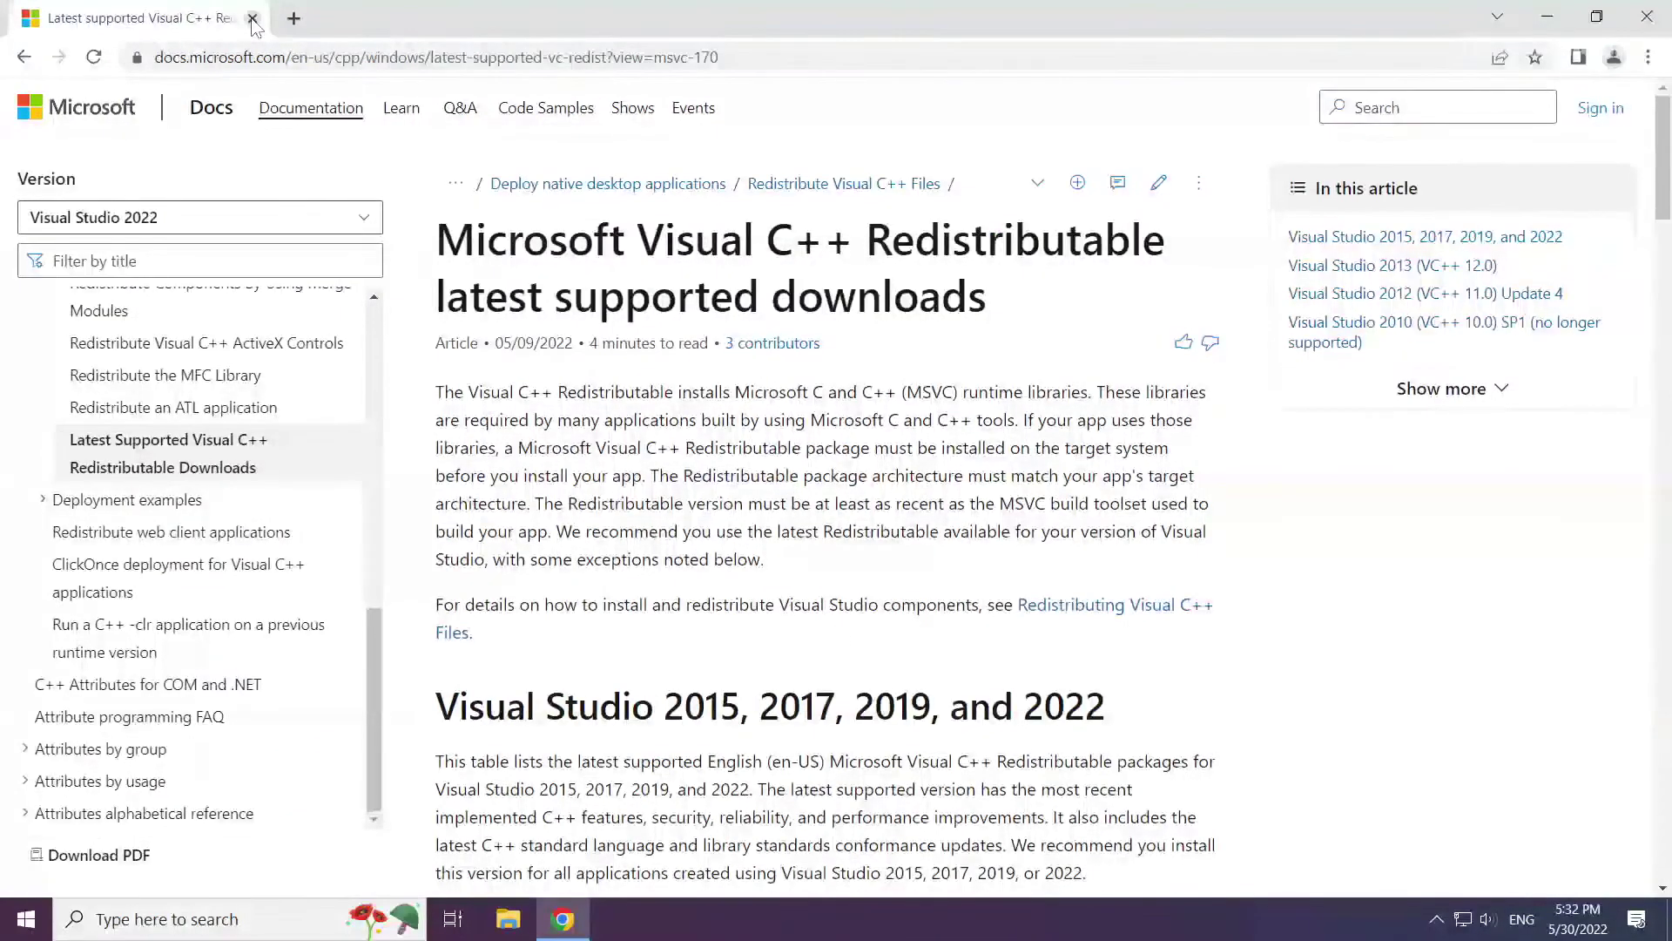
left_click(869, 58)
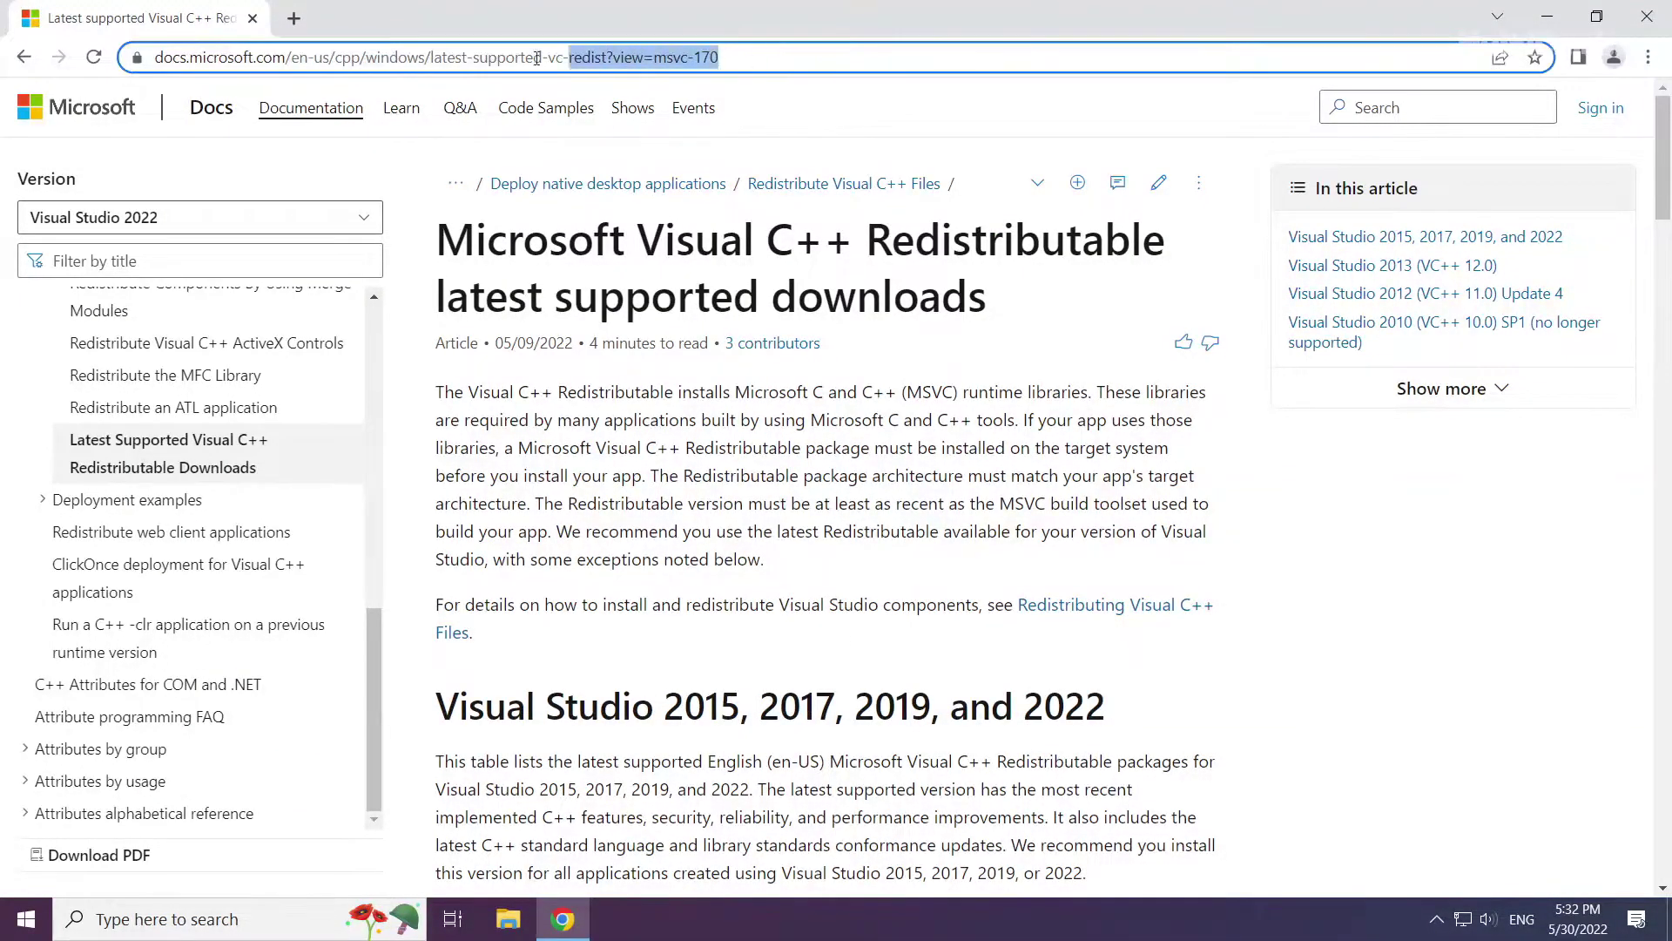
left_click(868, 53)
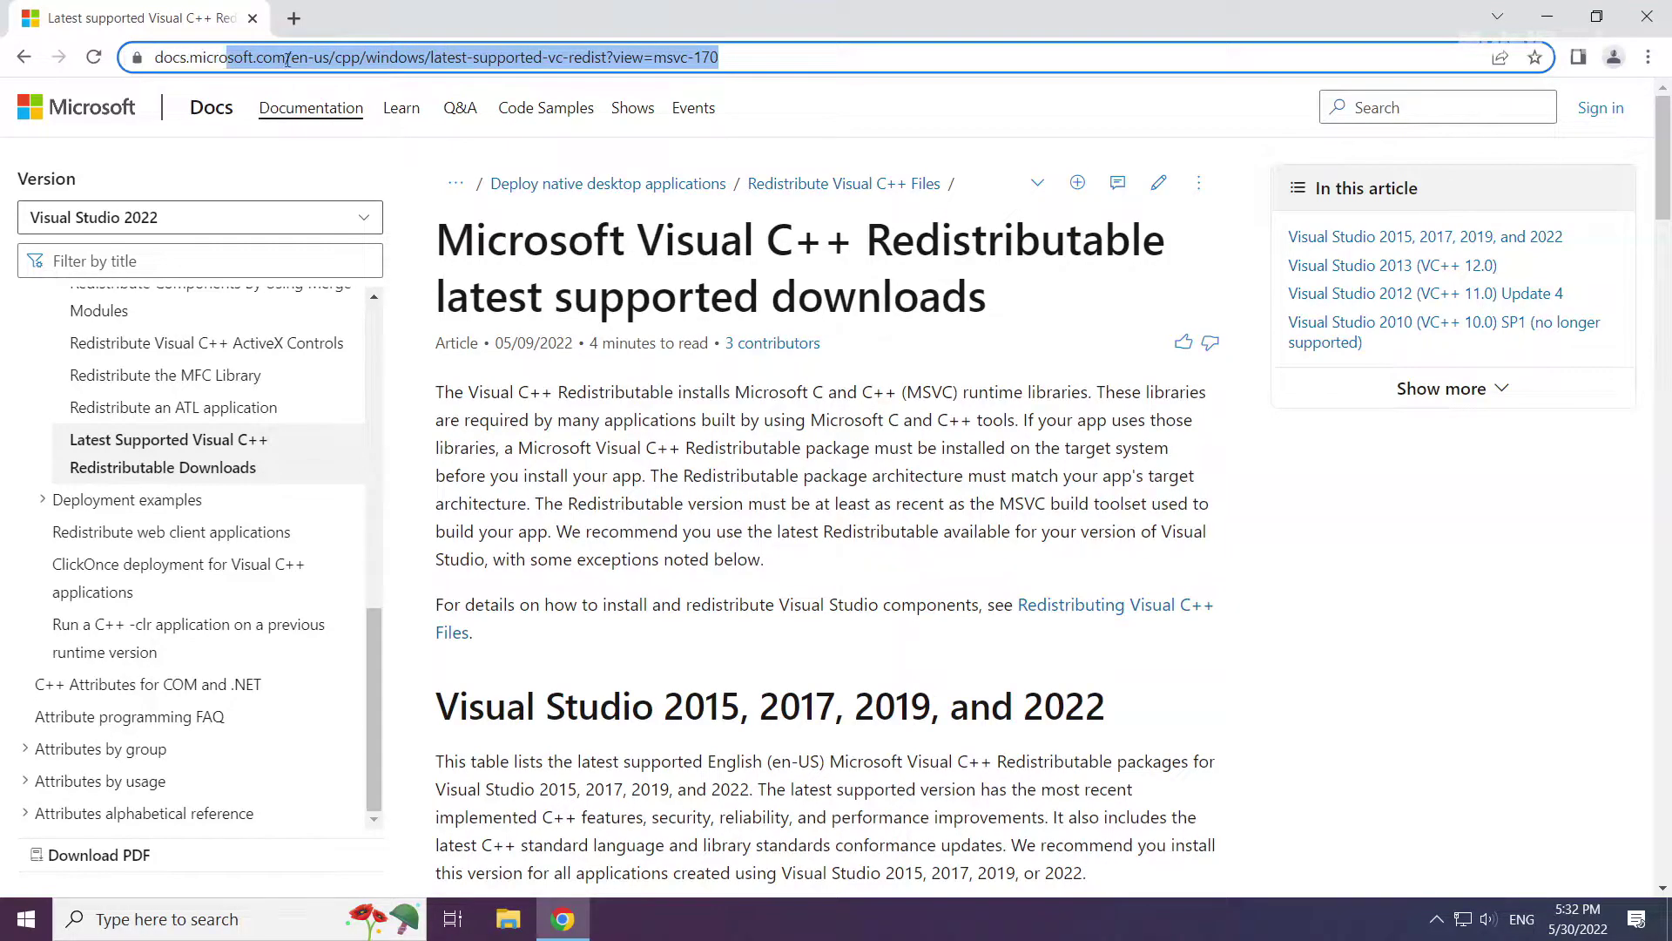
left_click(607, 166)
left_click_drag(437, 239, 855, 244)
left_click_drag(436, 705, 1121, 710)
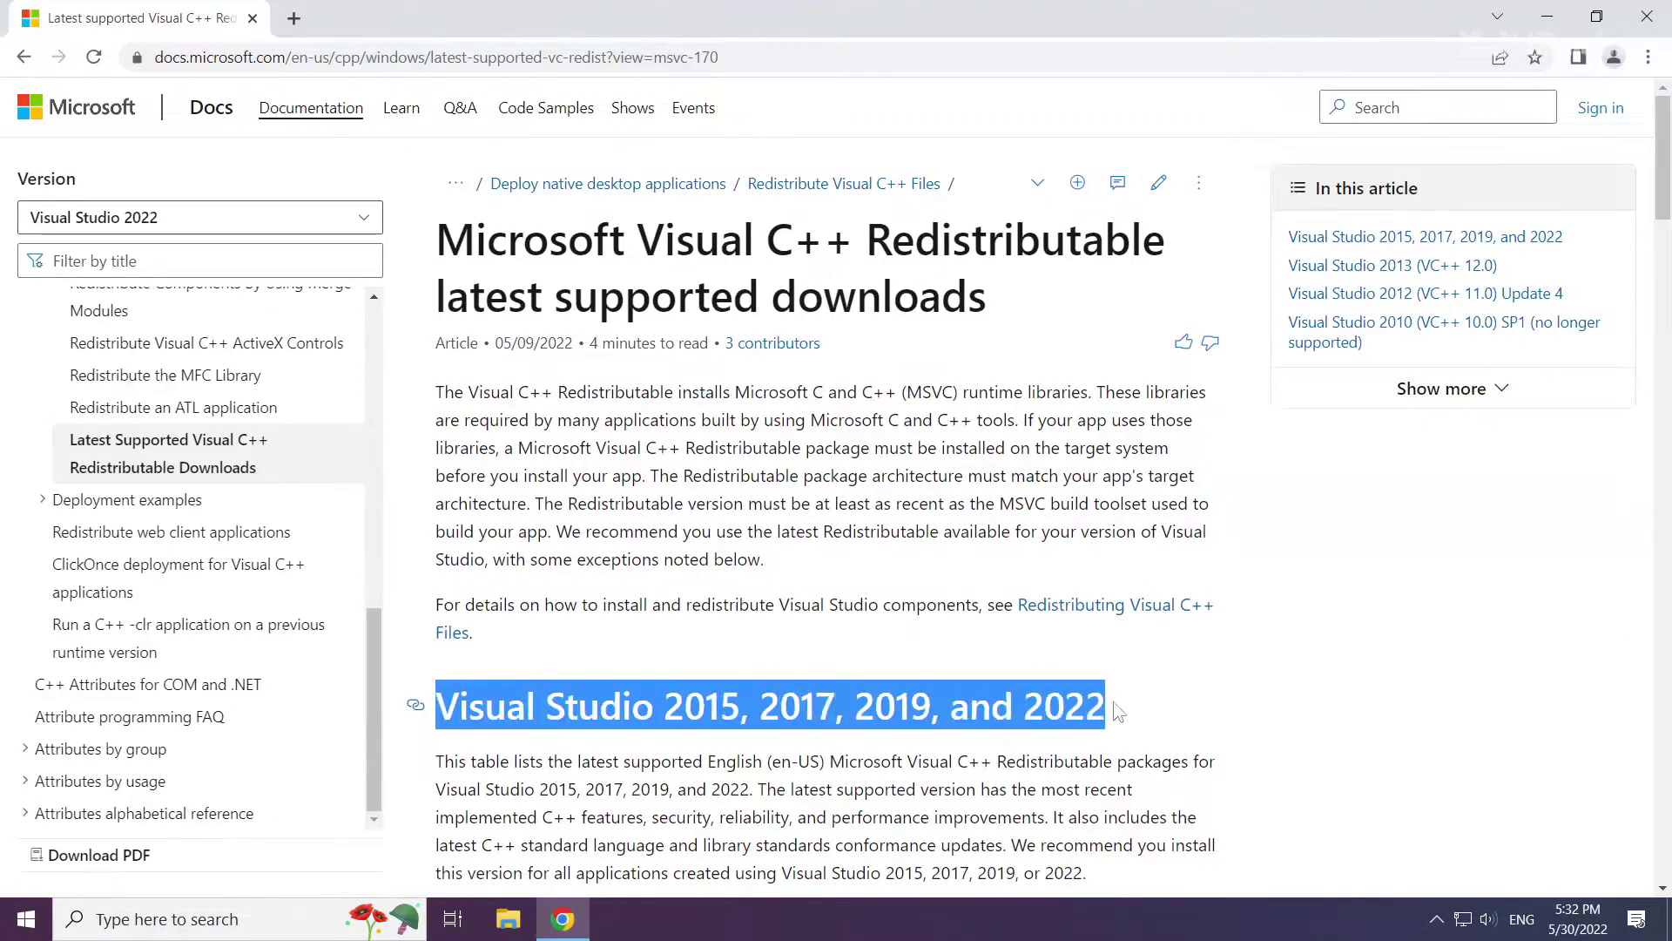
left_click(1149, 710)
Step: Download the ARM64, X86 and X64 Visual C++ redistributables from the download table
scroll(841, 679, "down", 3)
scroll(840, 673, "down", 1)
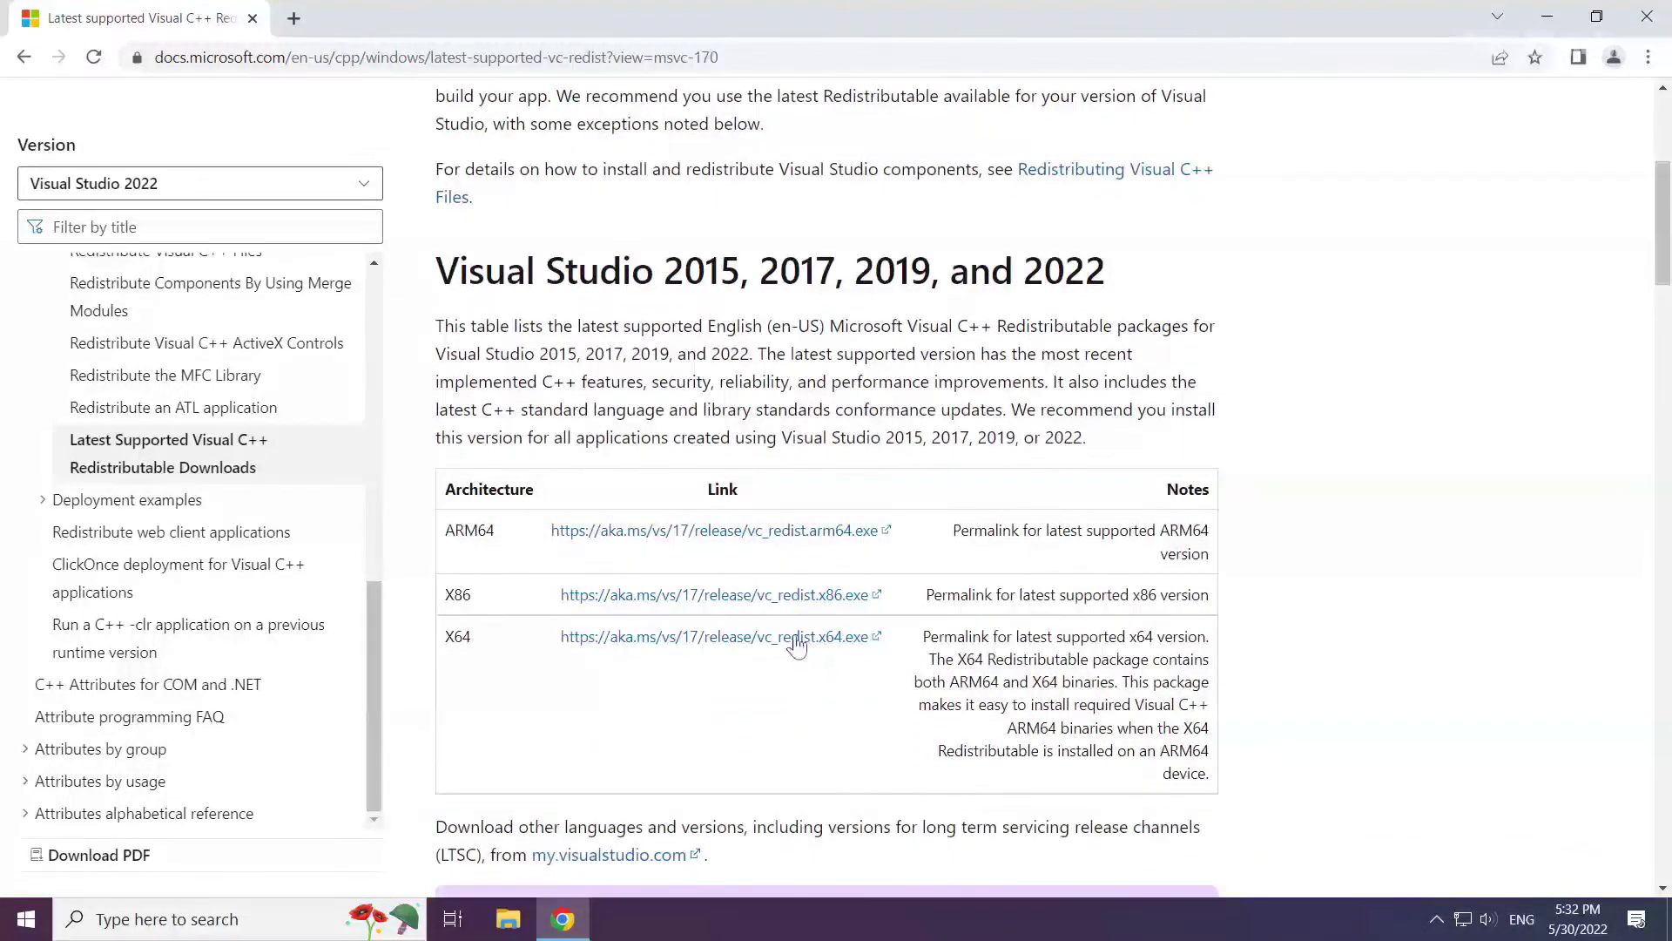
left_click_drag(446, 525, 949, 644)
left_click(667, 544)
left_click(668, 540)
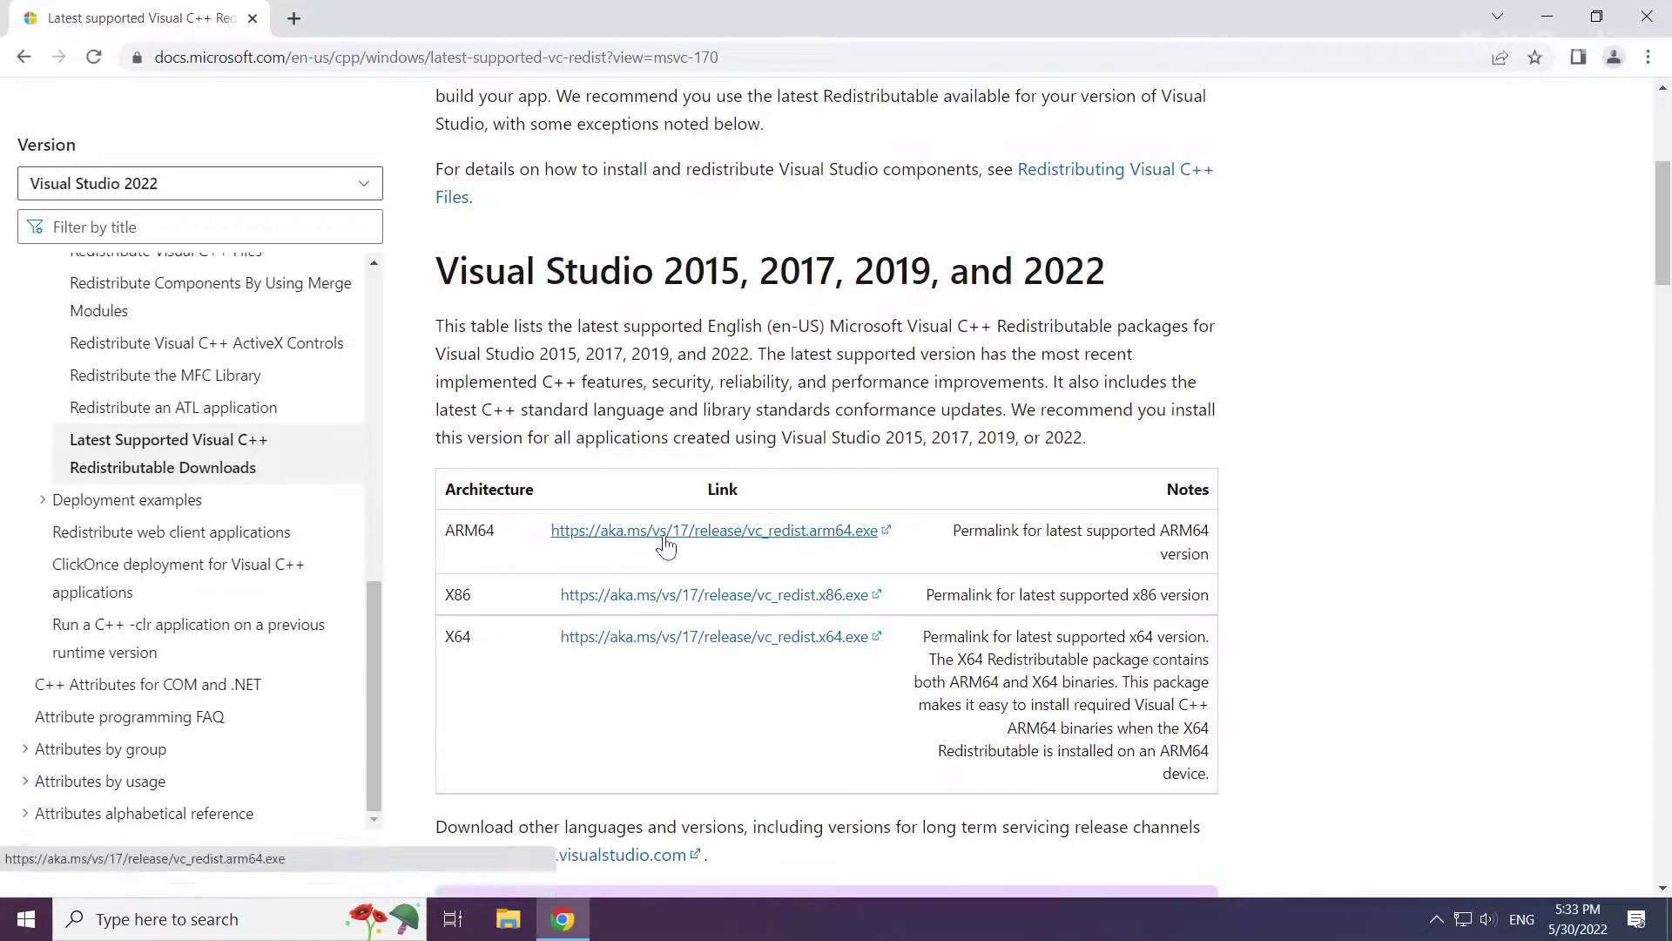
left_click(671, 601)
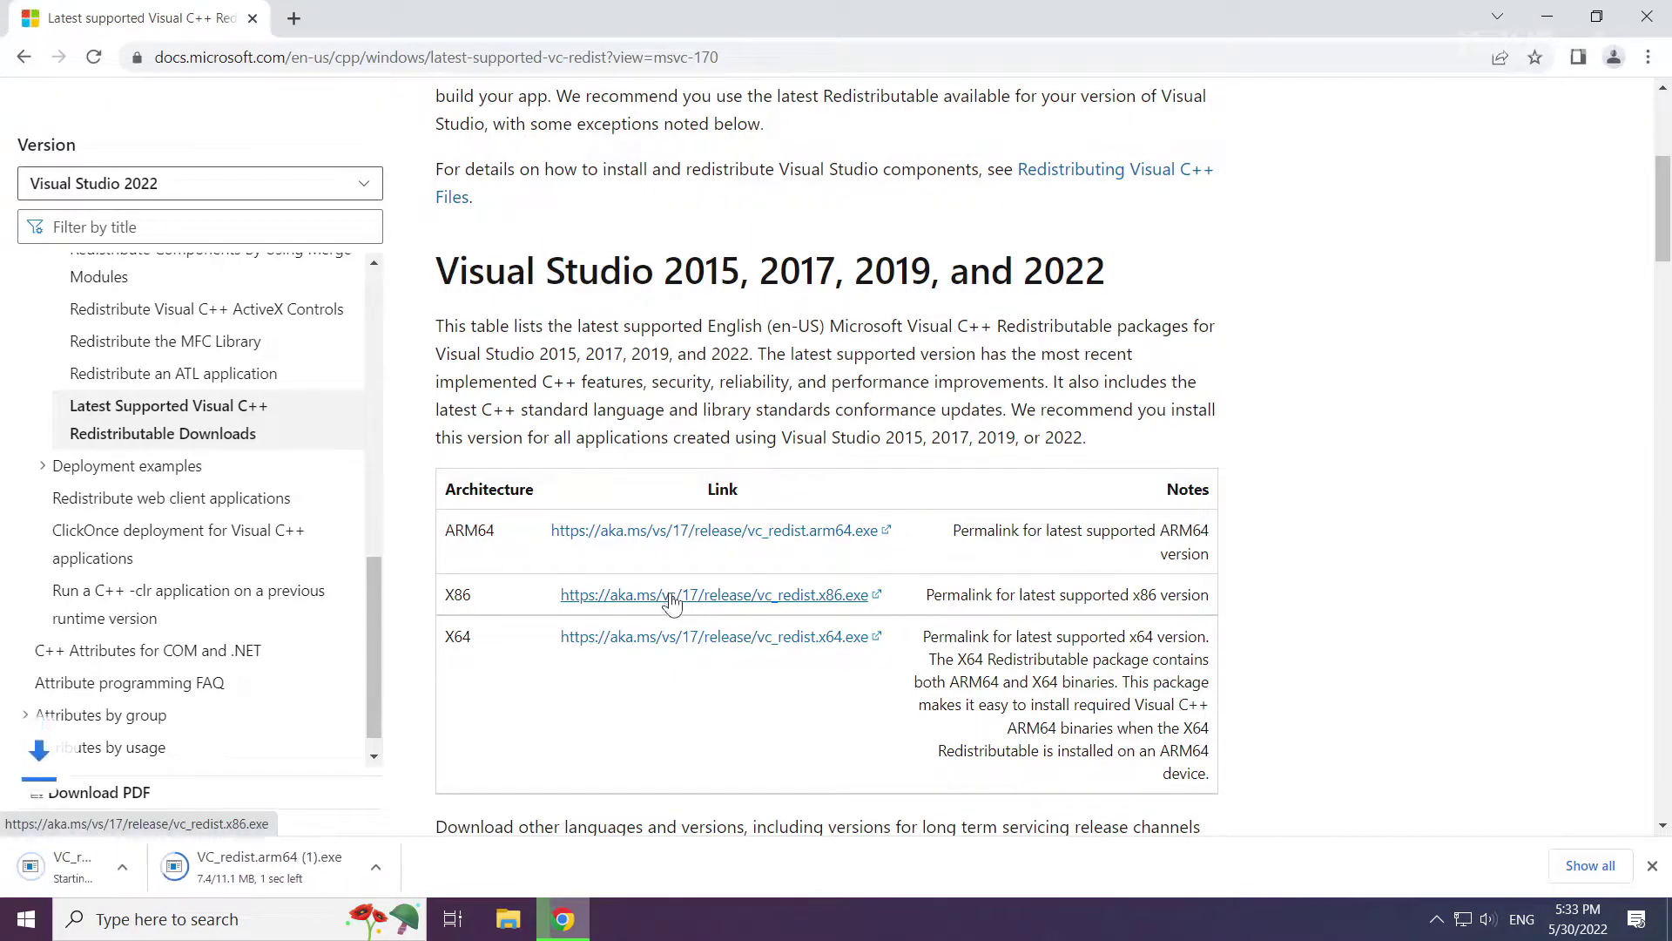
left_click(654, 645)
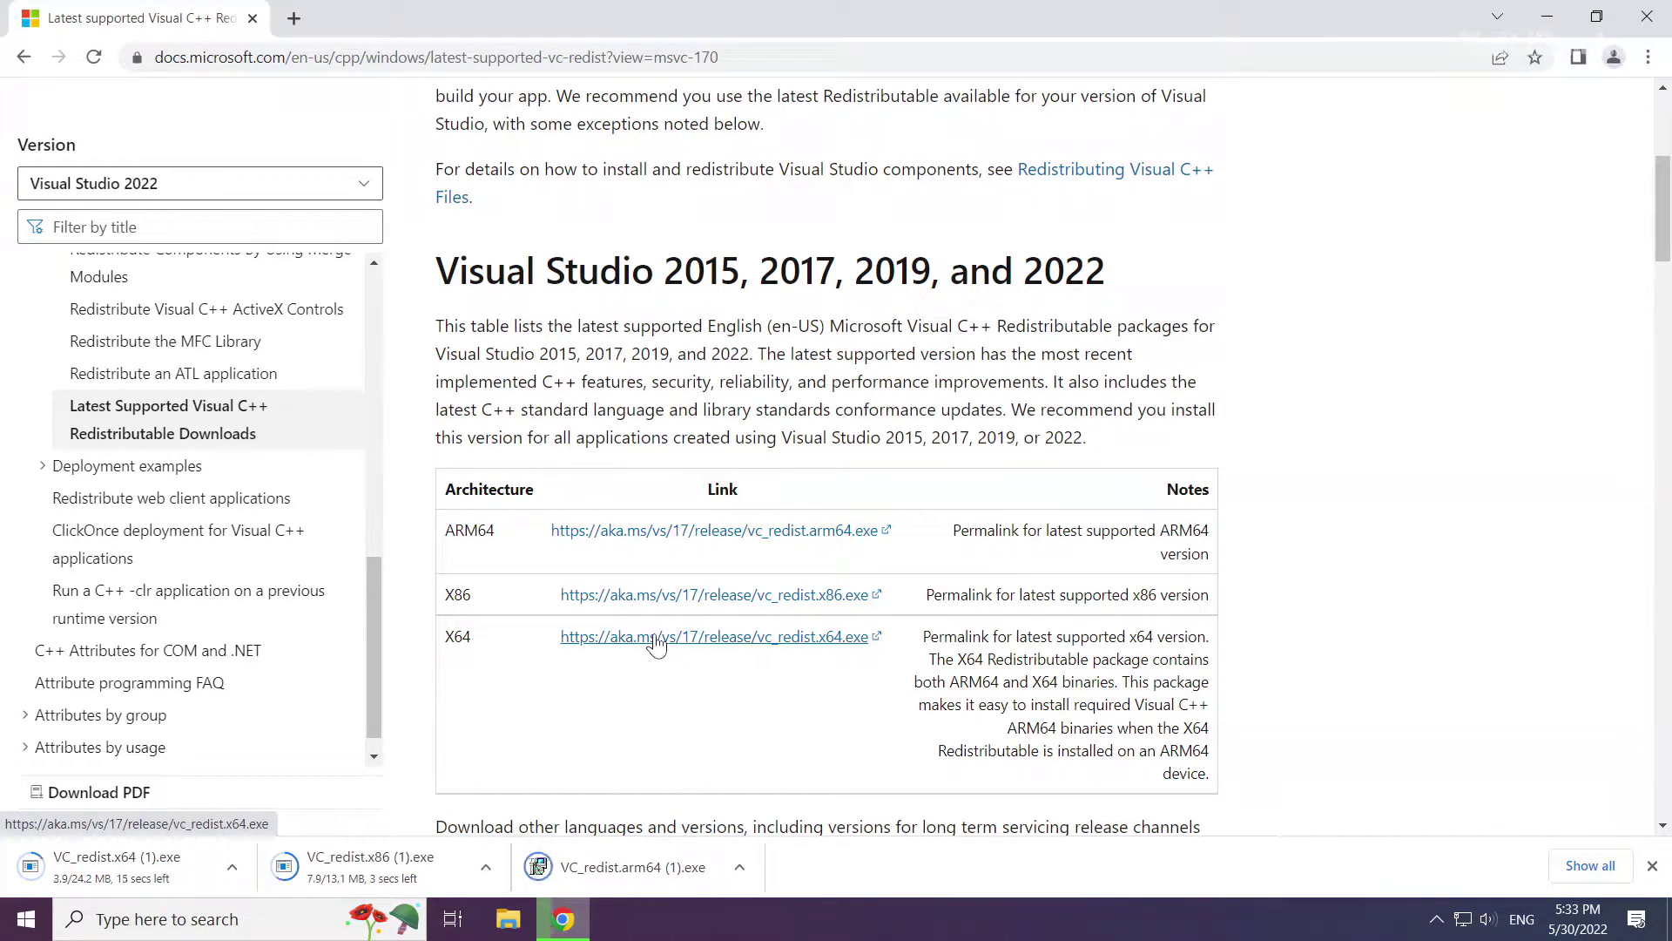
Step: Run VC_redist.arm64, agree to the license terms and install it
left_click(649, 874)
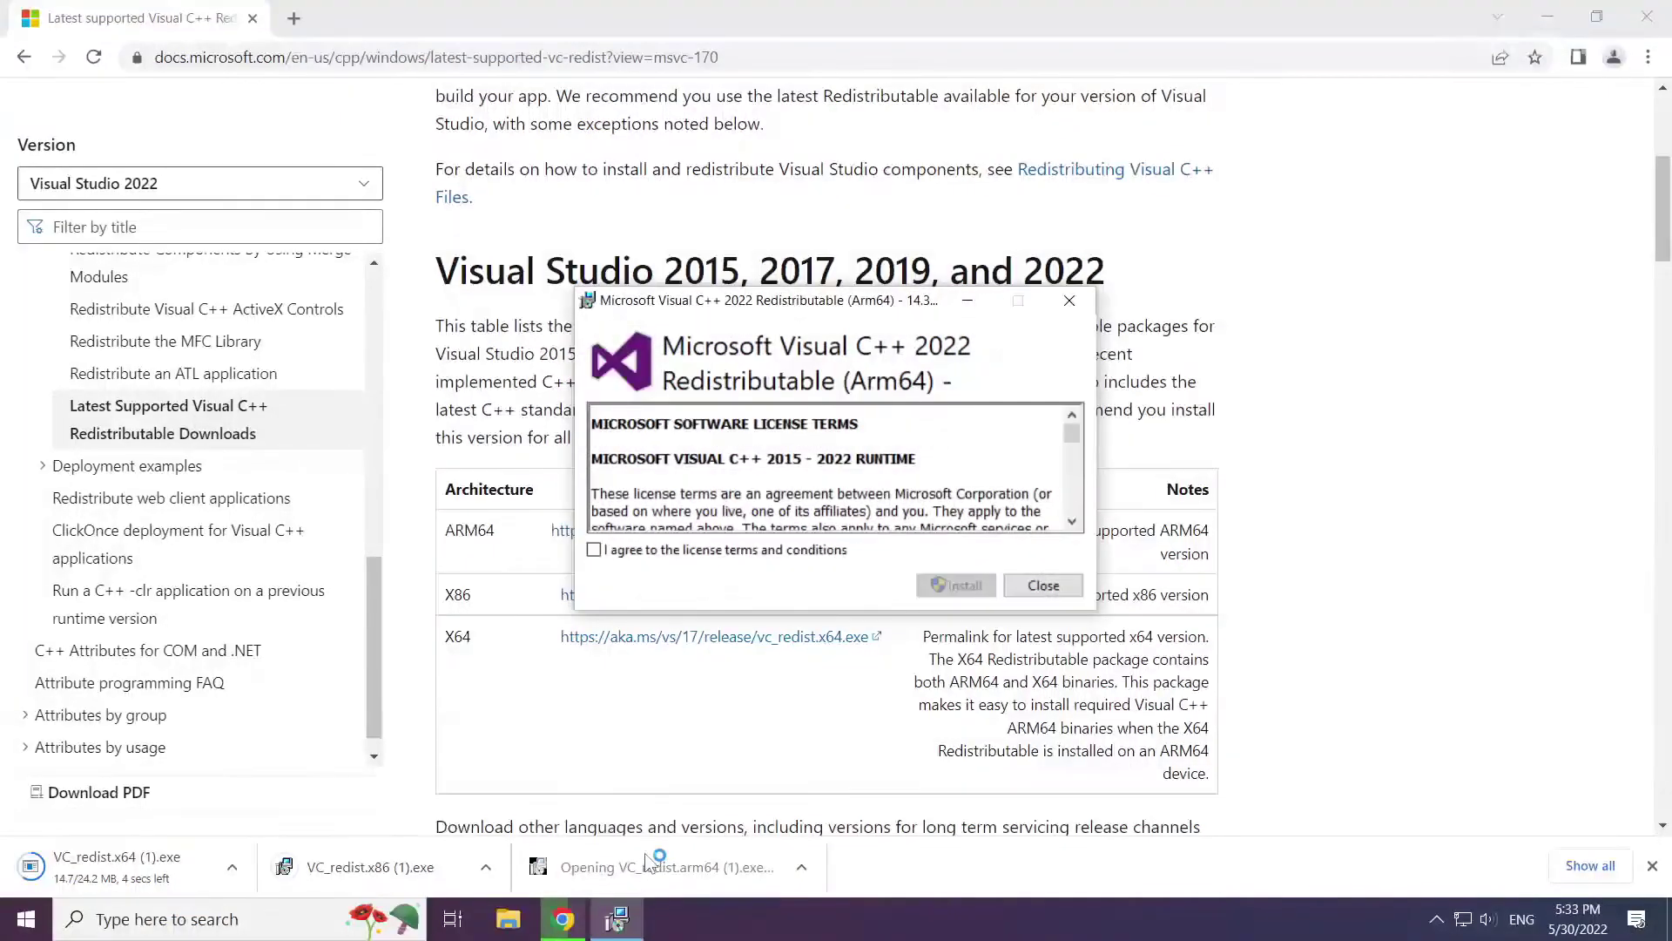
left_click_drag(1071, 434, 1070, 523)
left_click(594, 549)
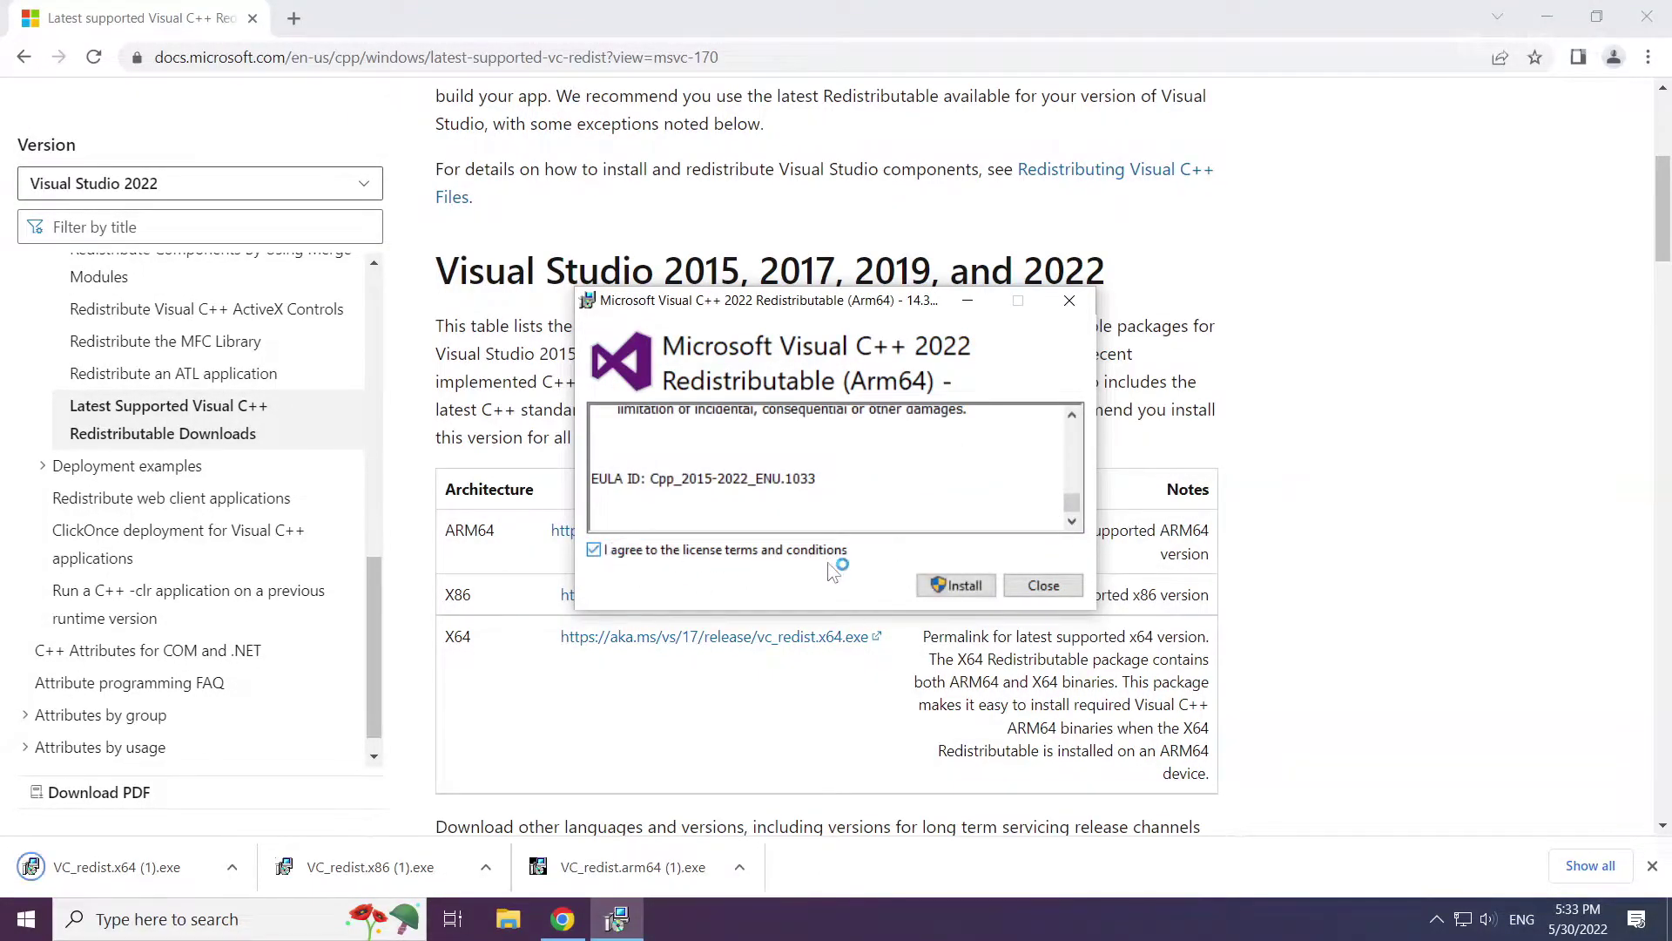
left_click(949, 589)
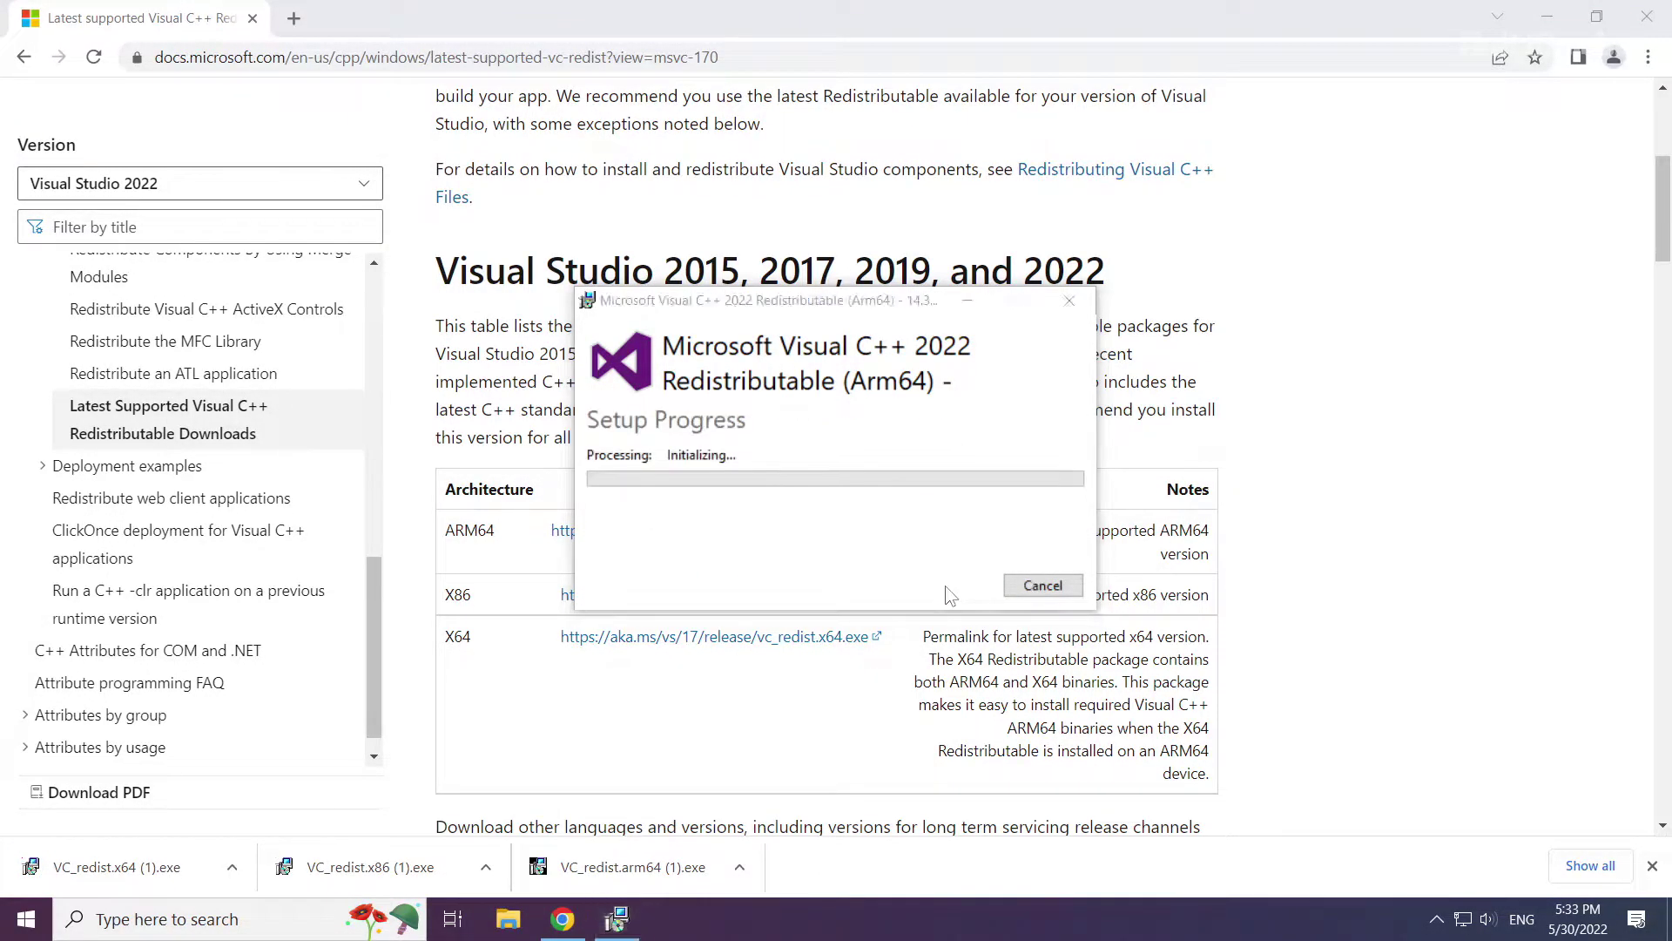
Step: Install the x86 Visual C++ 2015-2022 Redistributable 14.32.31326 and close the success message without restarting
left_click(378, 867)
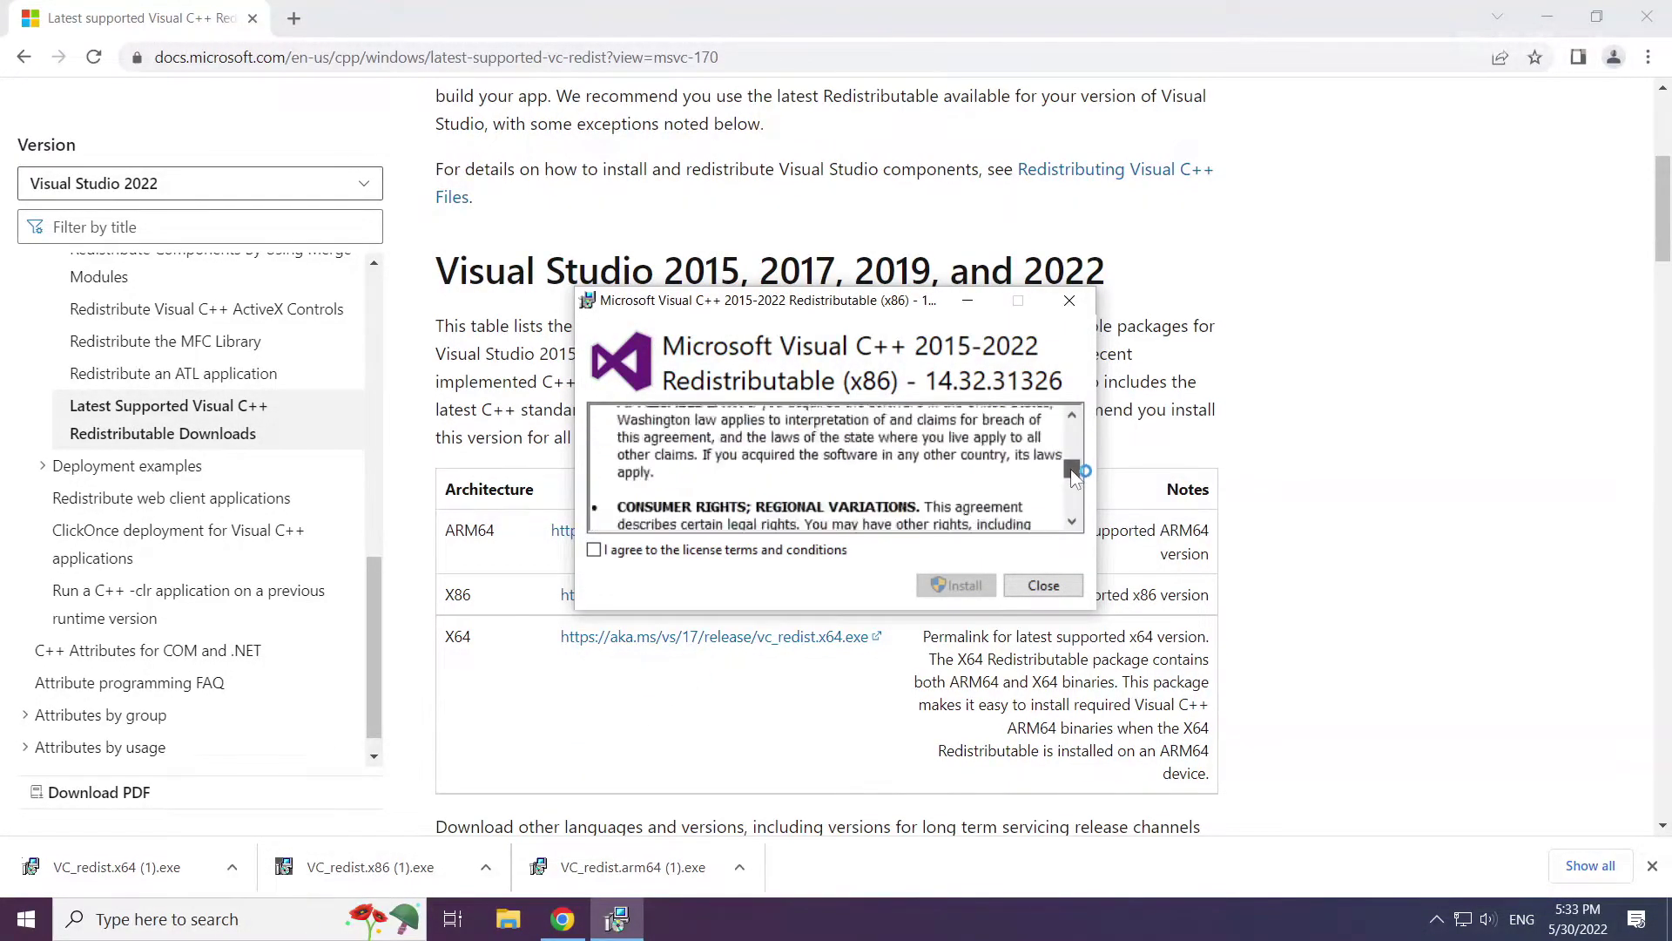
left_click_drag(1072, 472, 1068, 518)
left_click(595, 550)
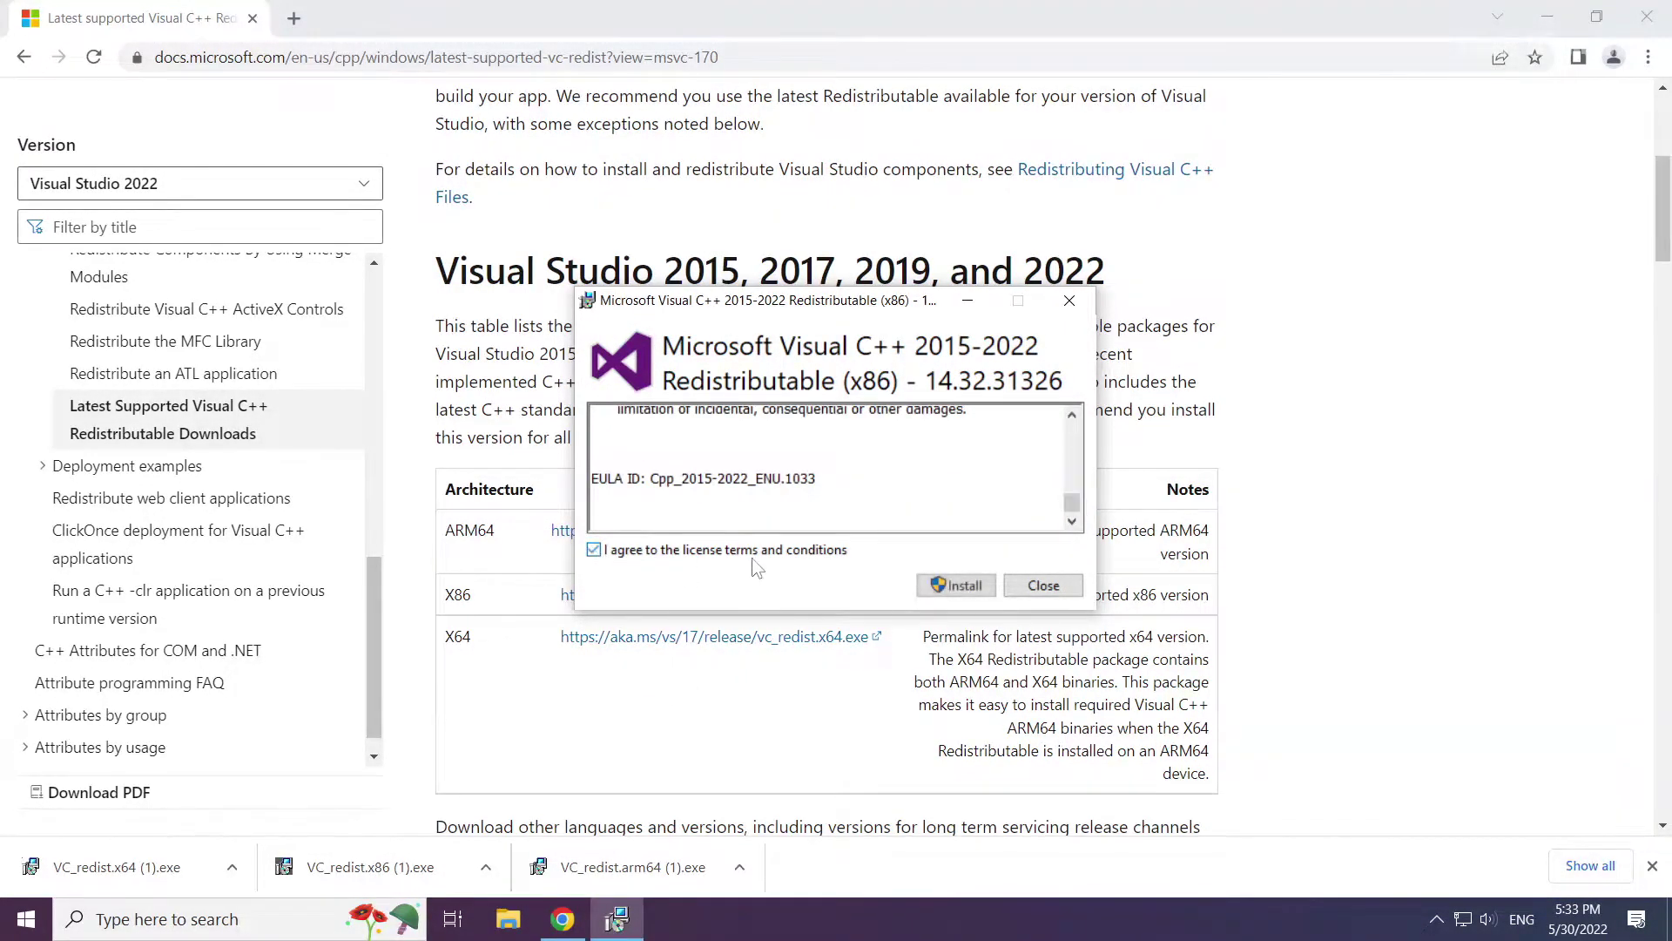
left_click(960, 586)
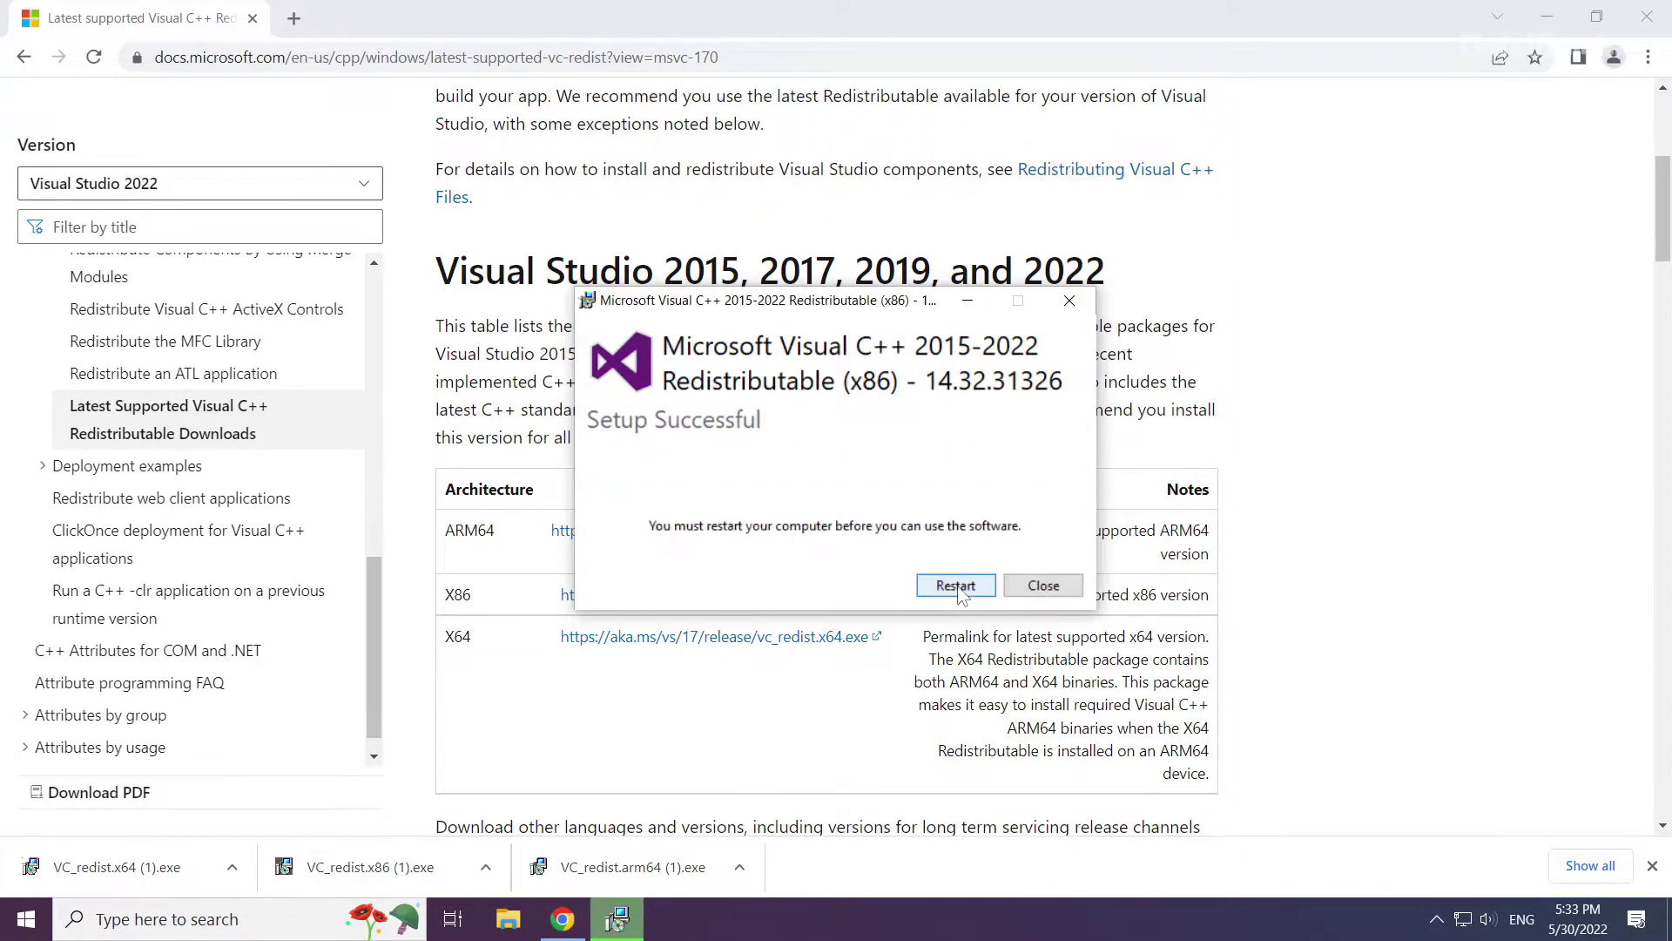
left_click(1044, 587)
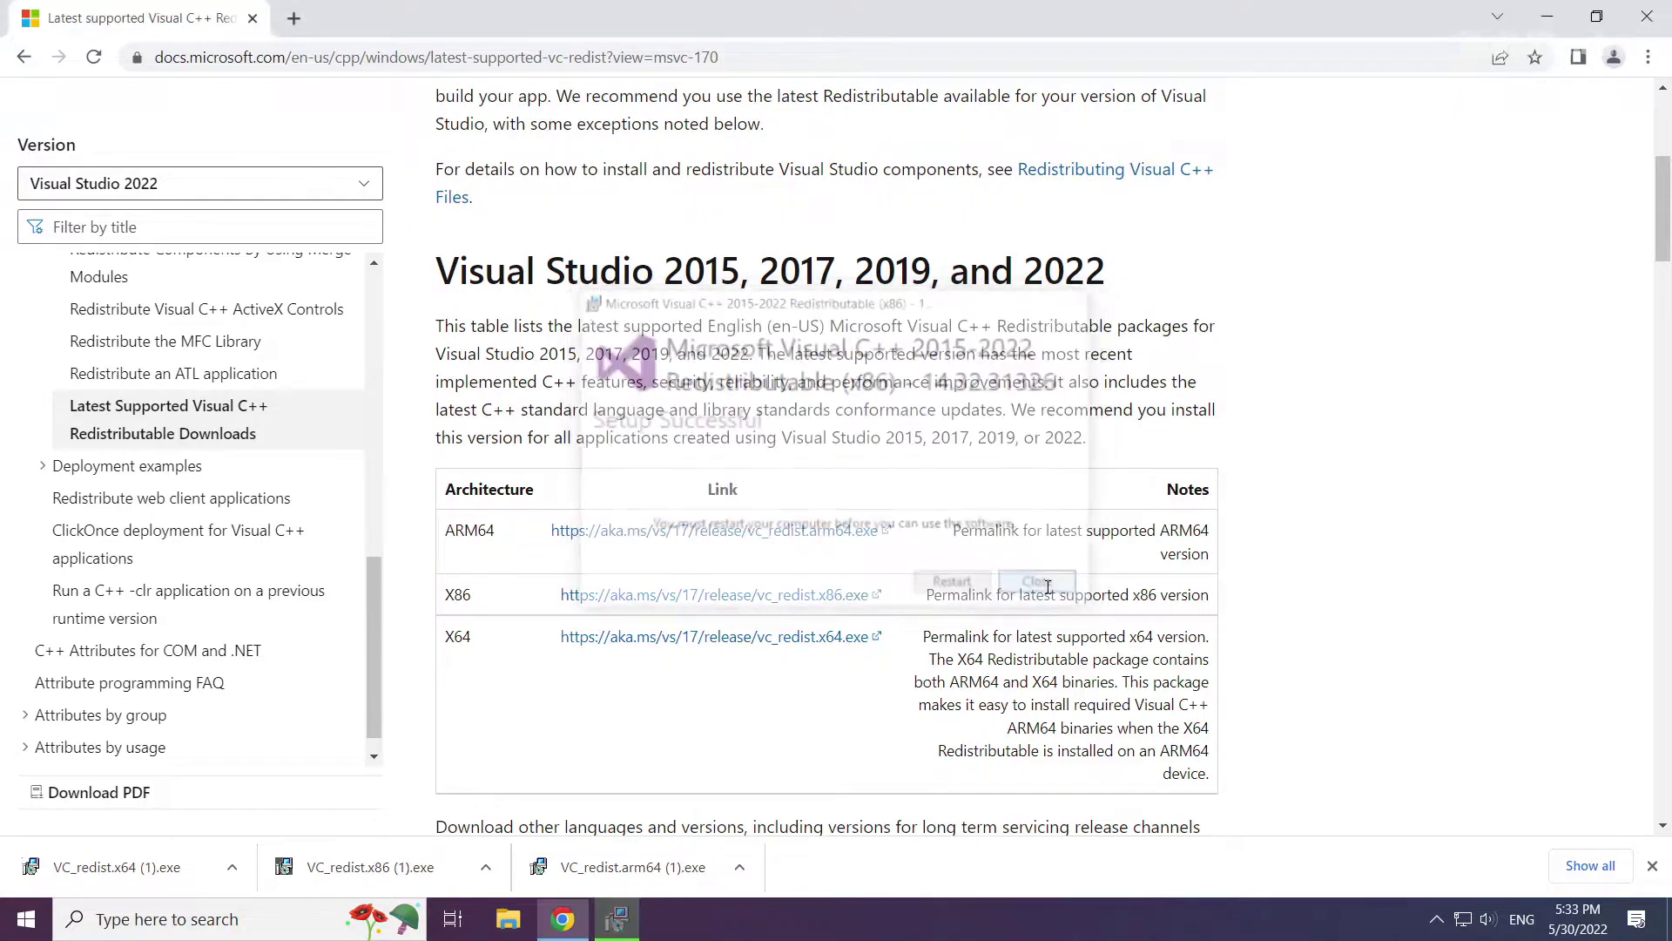
Step: Install the Visual C++ 2015-2022 Redistributable (x64) 14.32.31326, accepting the licence, and close setup
left_click(125, 872)
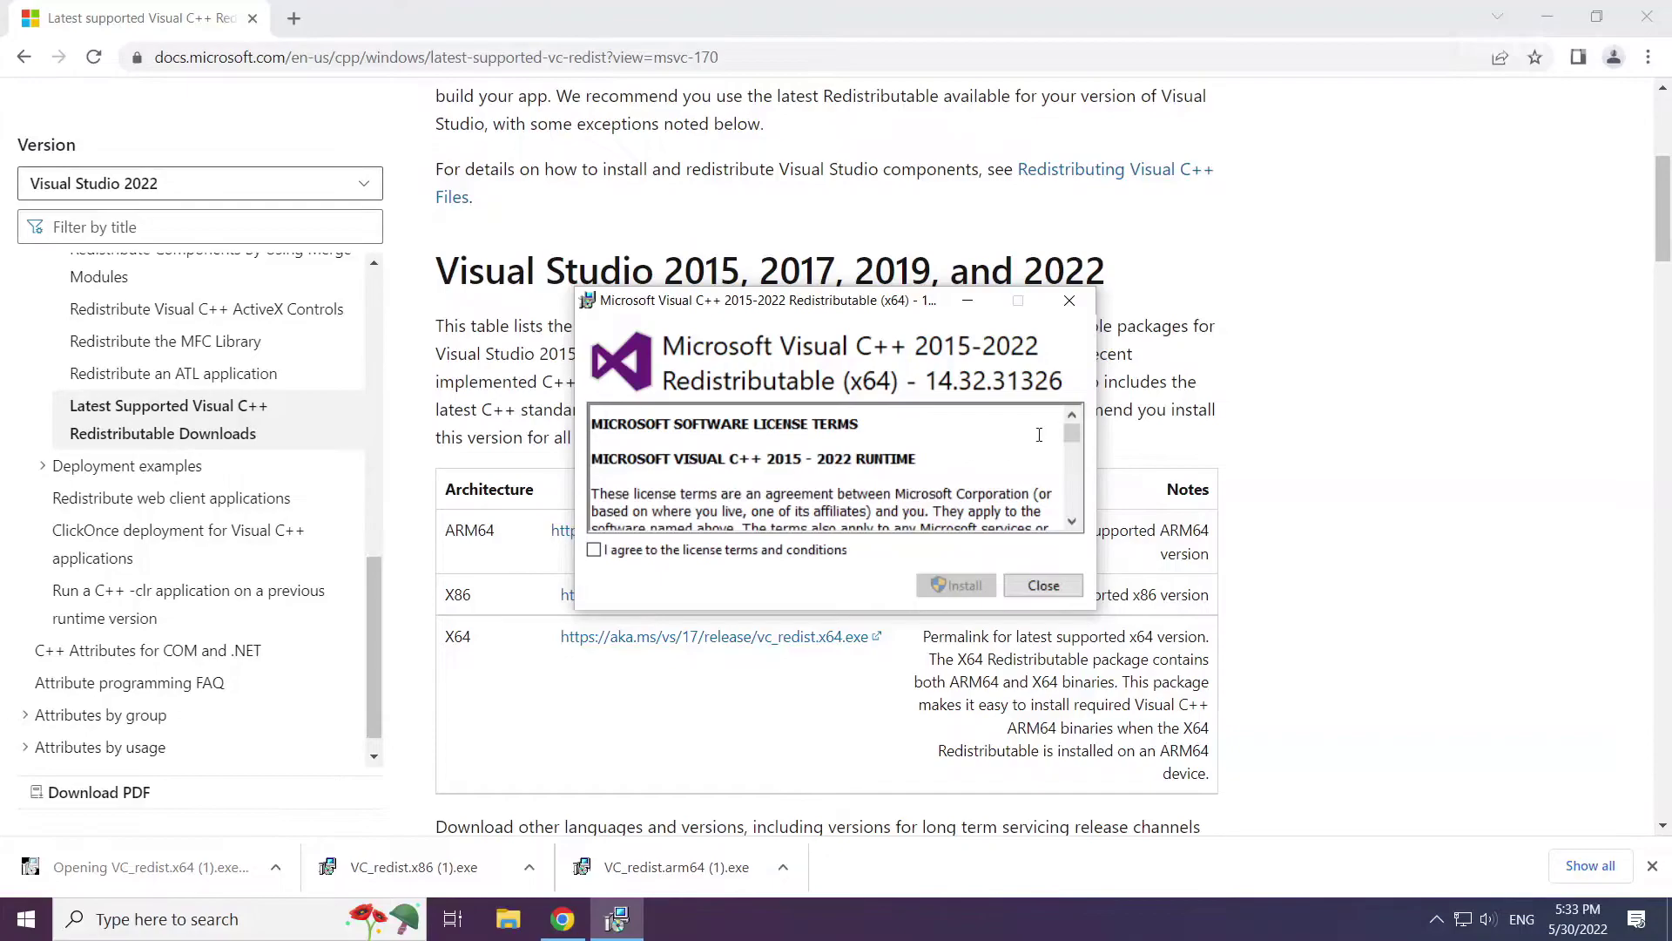
scroll(725, 583, "down", 15)
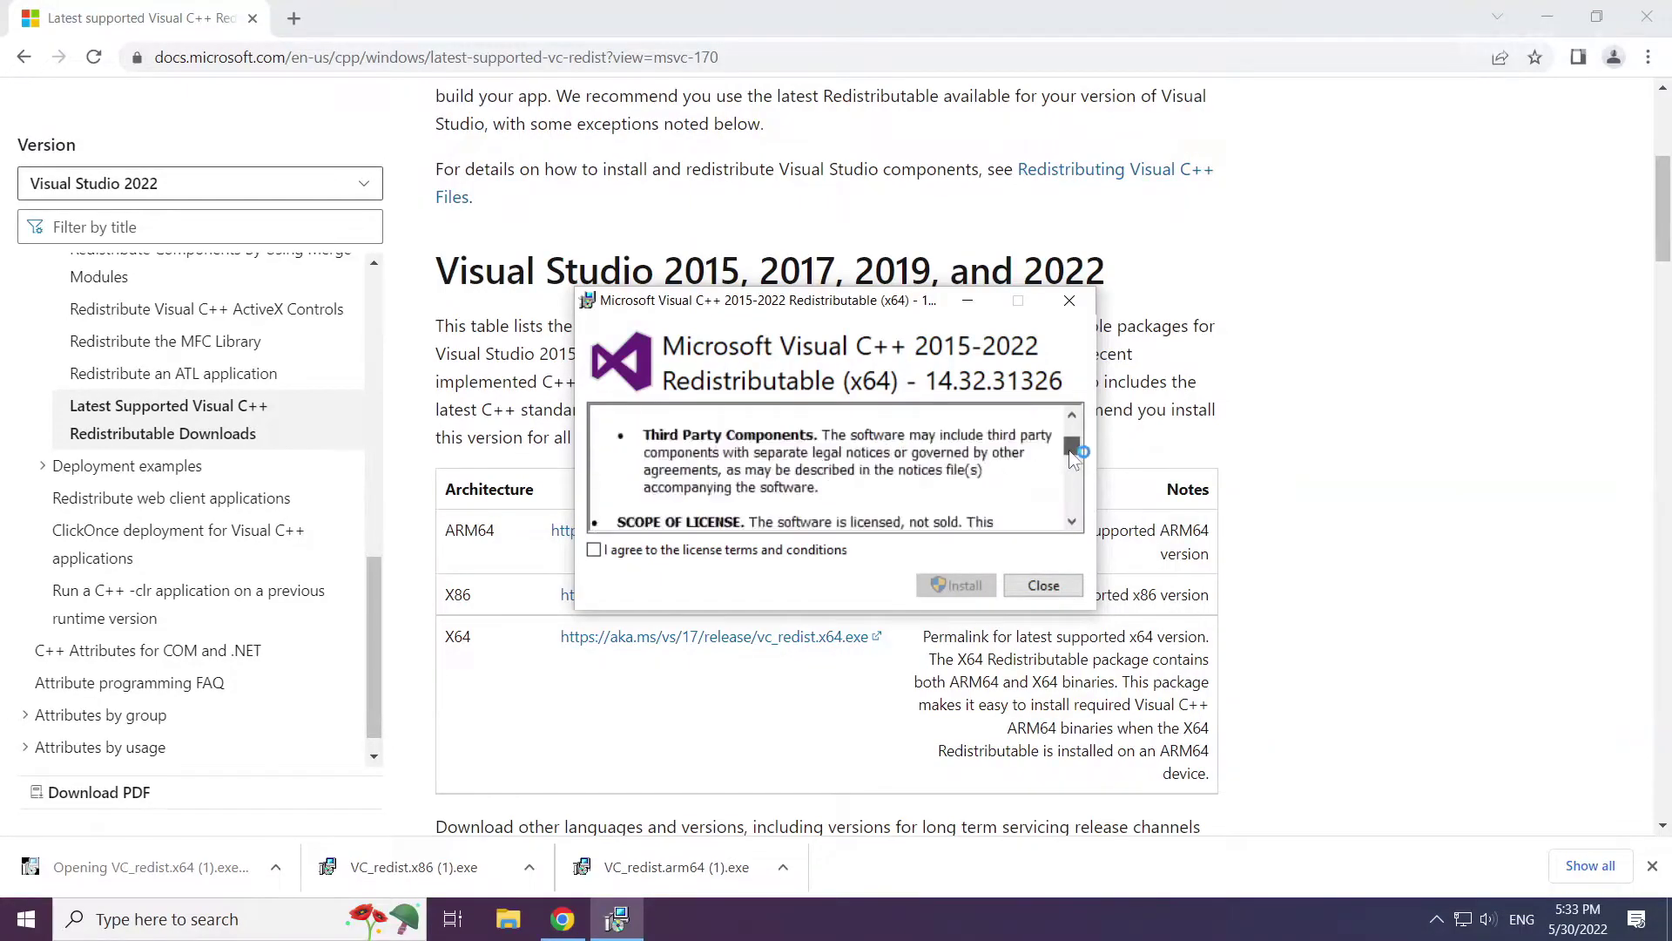
left_click(594, 550)
left_click(958, 586)
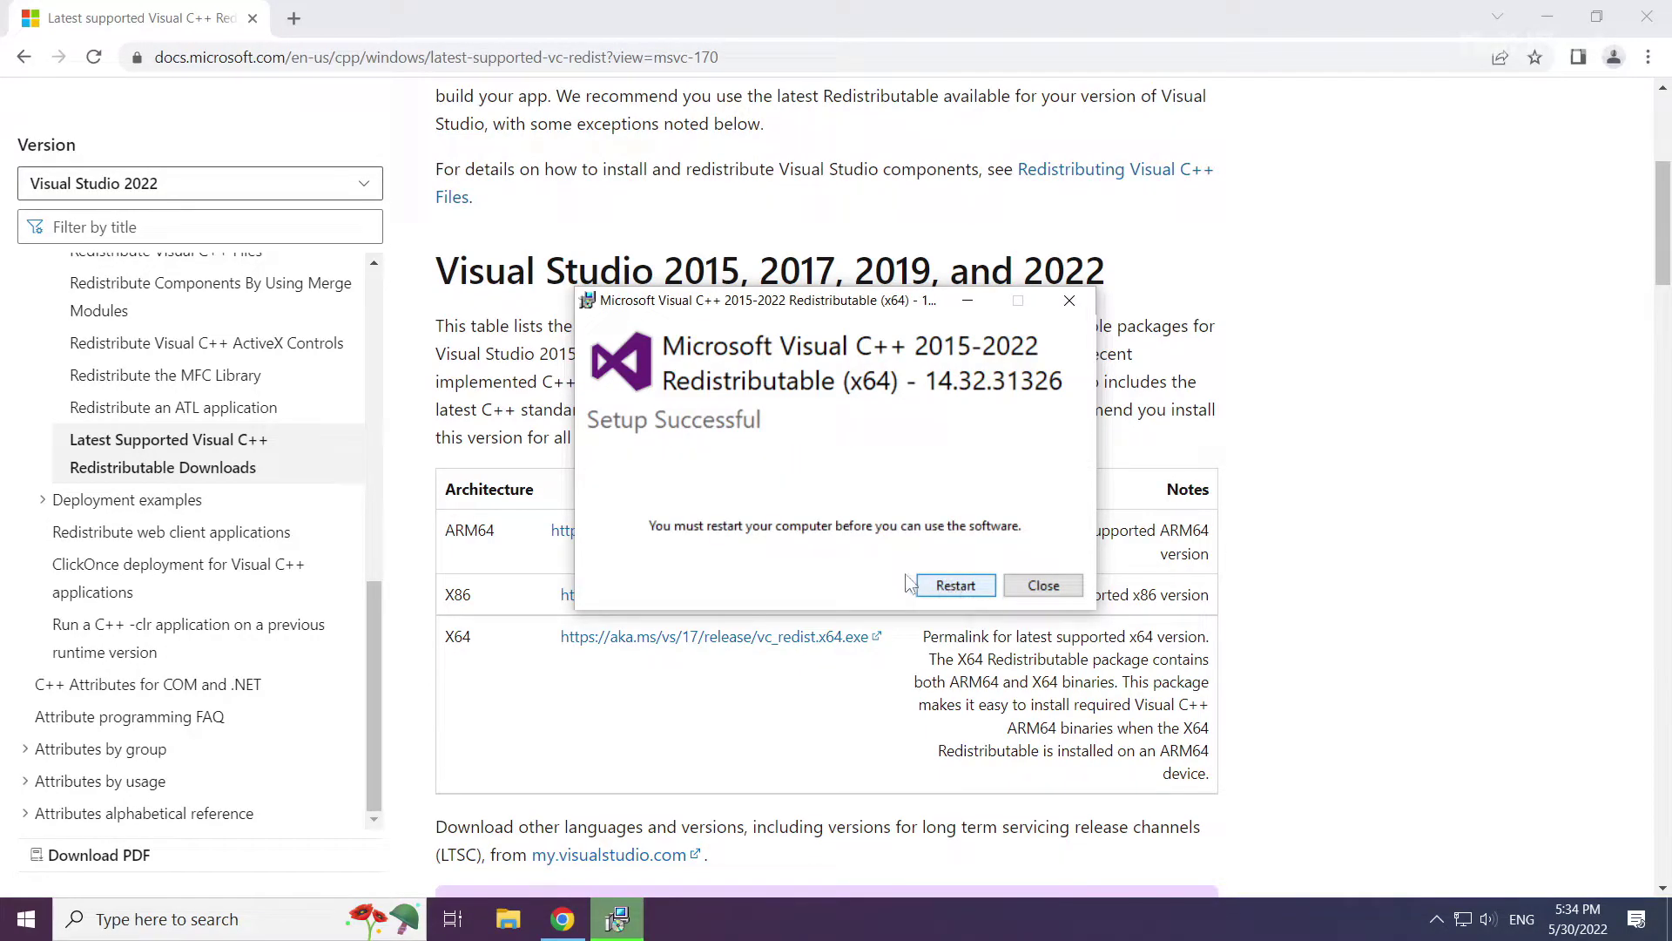
left_click(1052, 591)
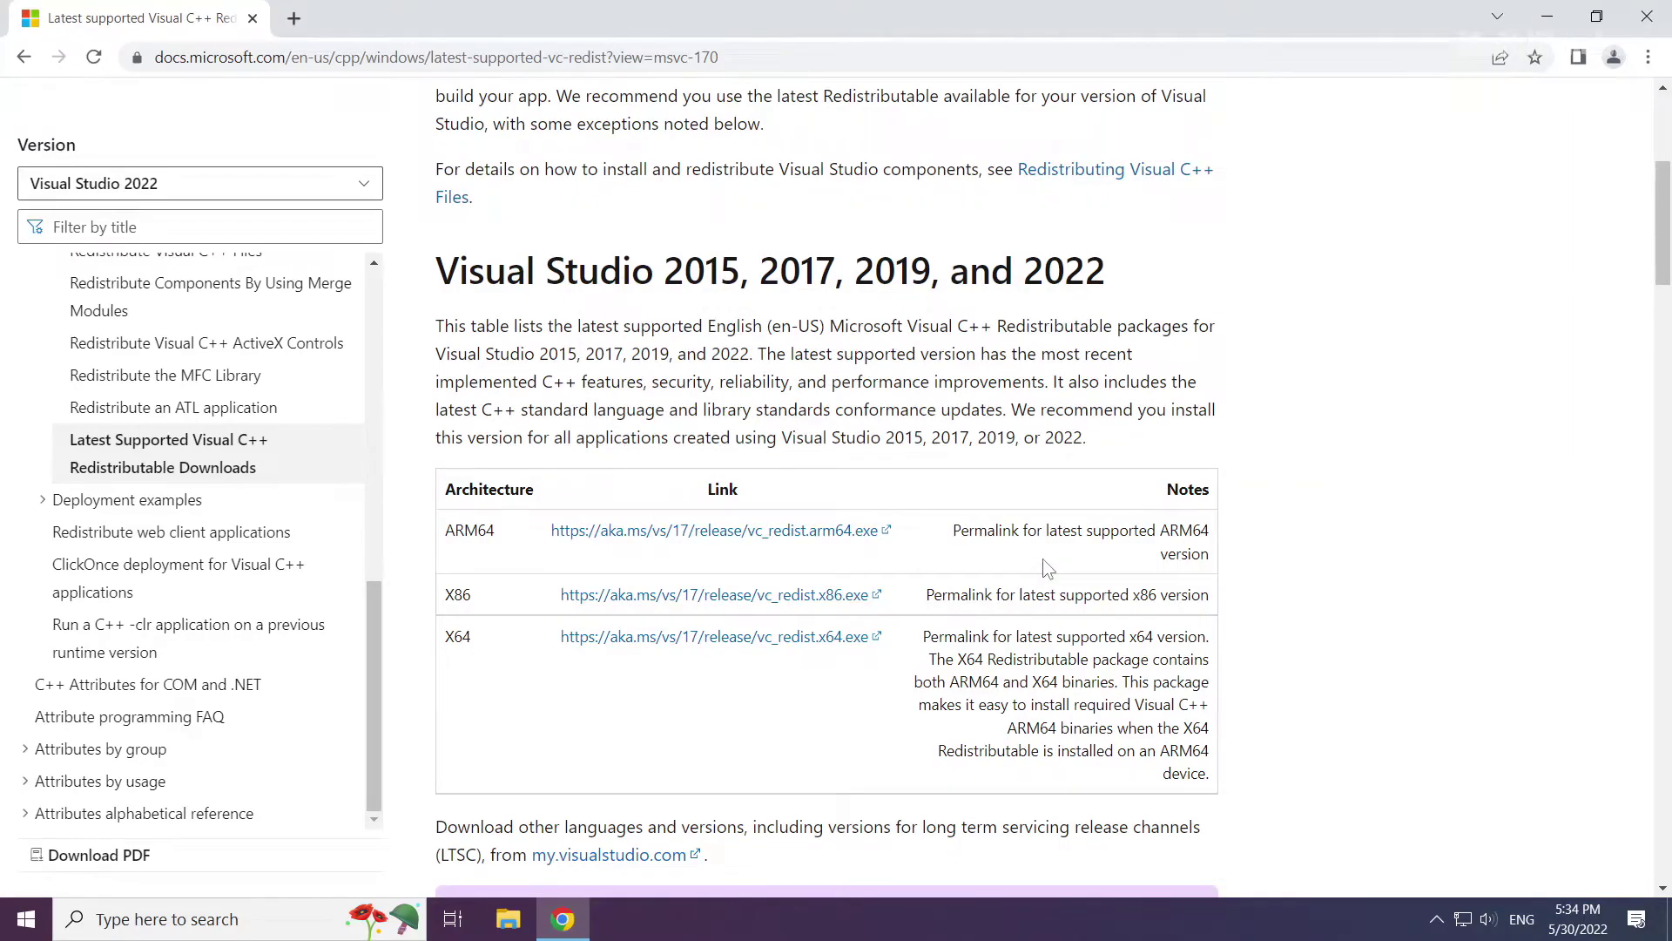
Step: Close Chrome and launch Task Manager from the Start button's right-click menu
left_click(1647, 19)
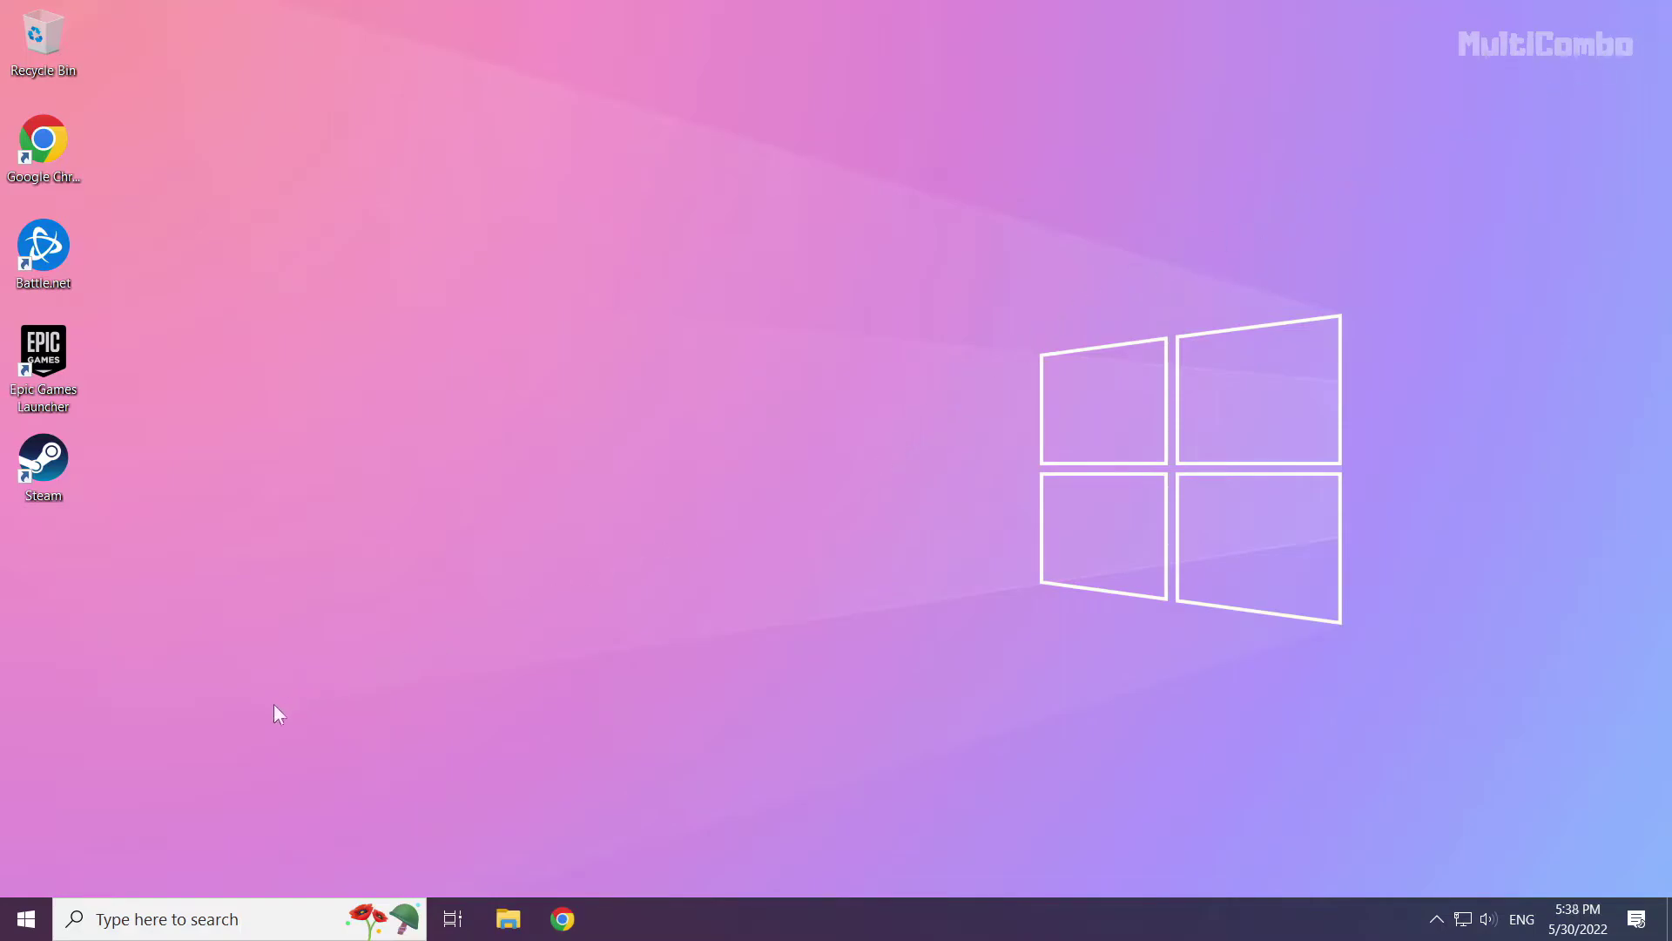
right_click(27, 930)
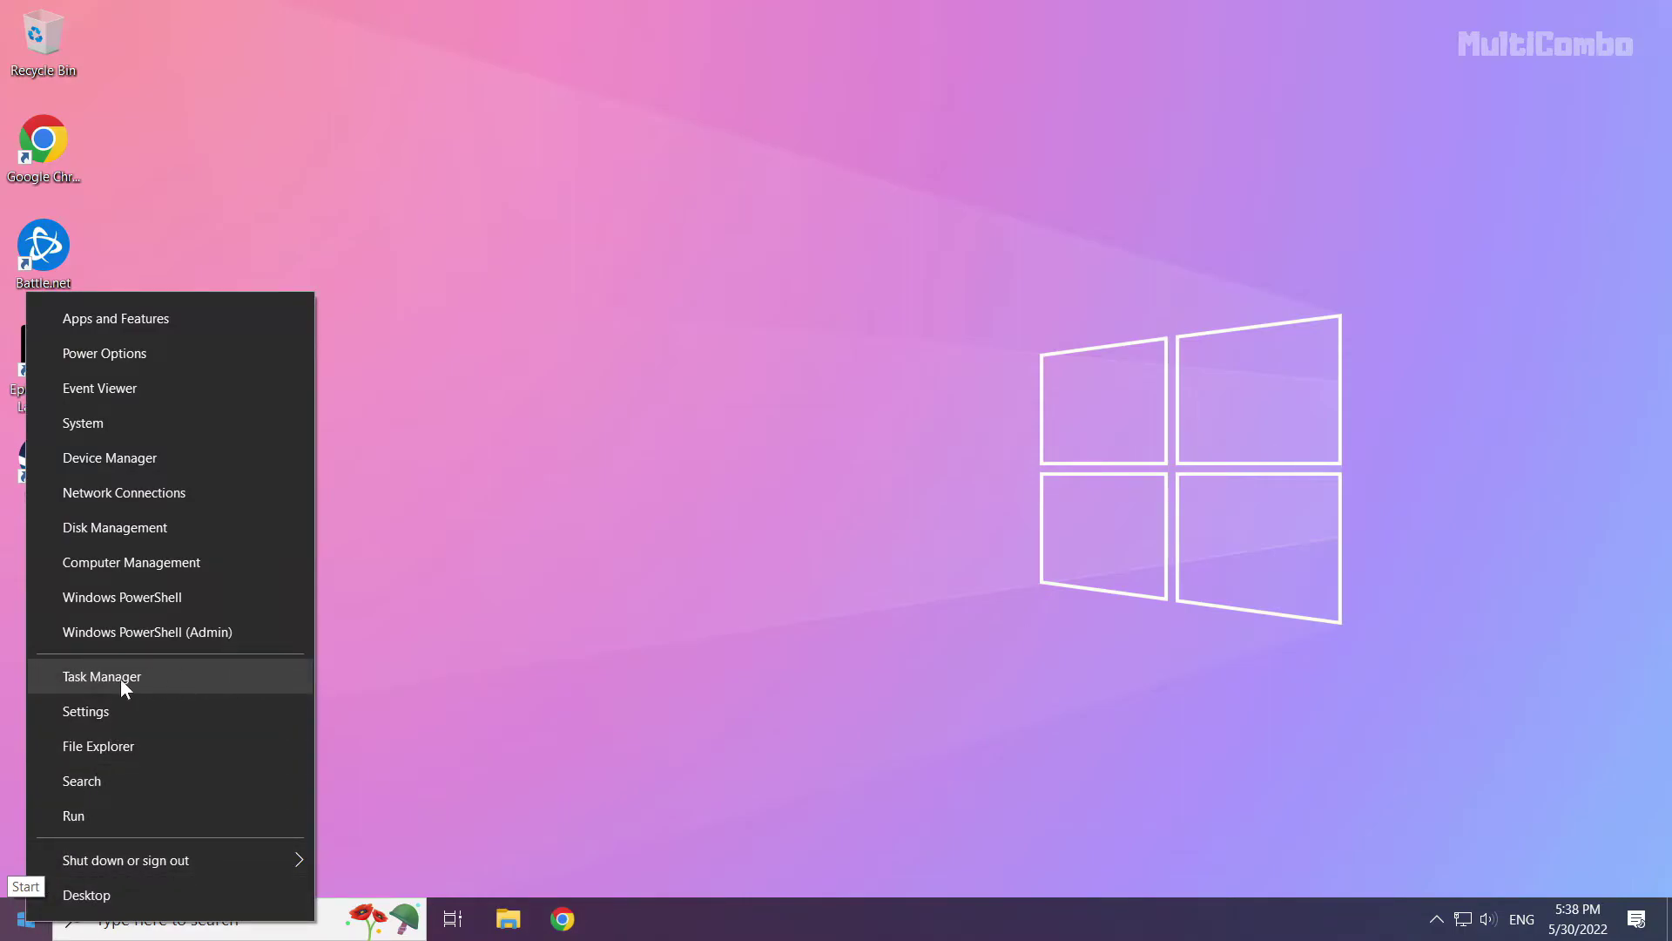
left_click(151, 678)
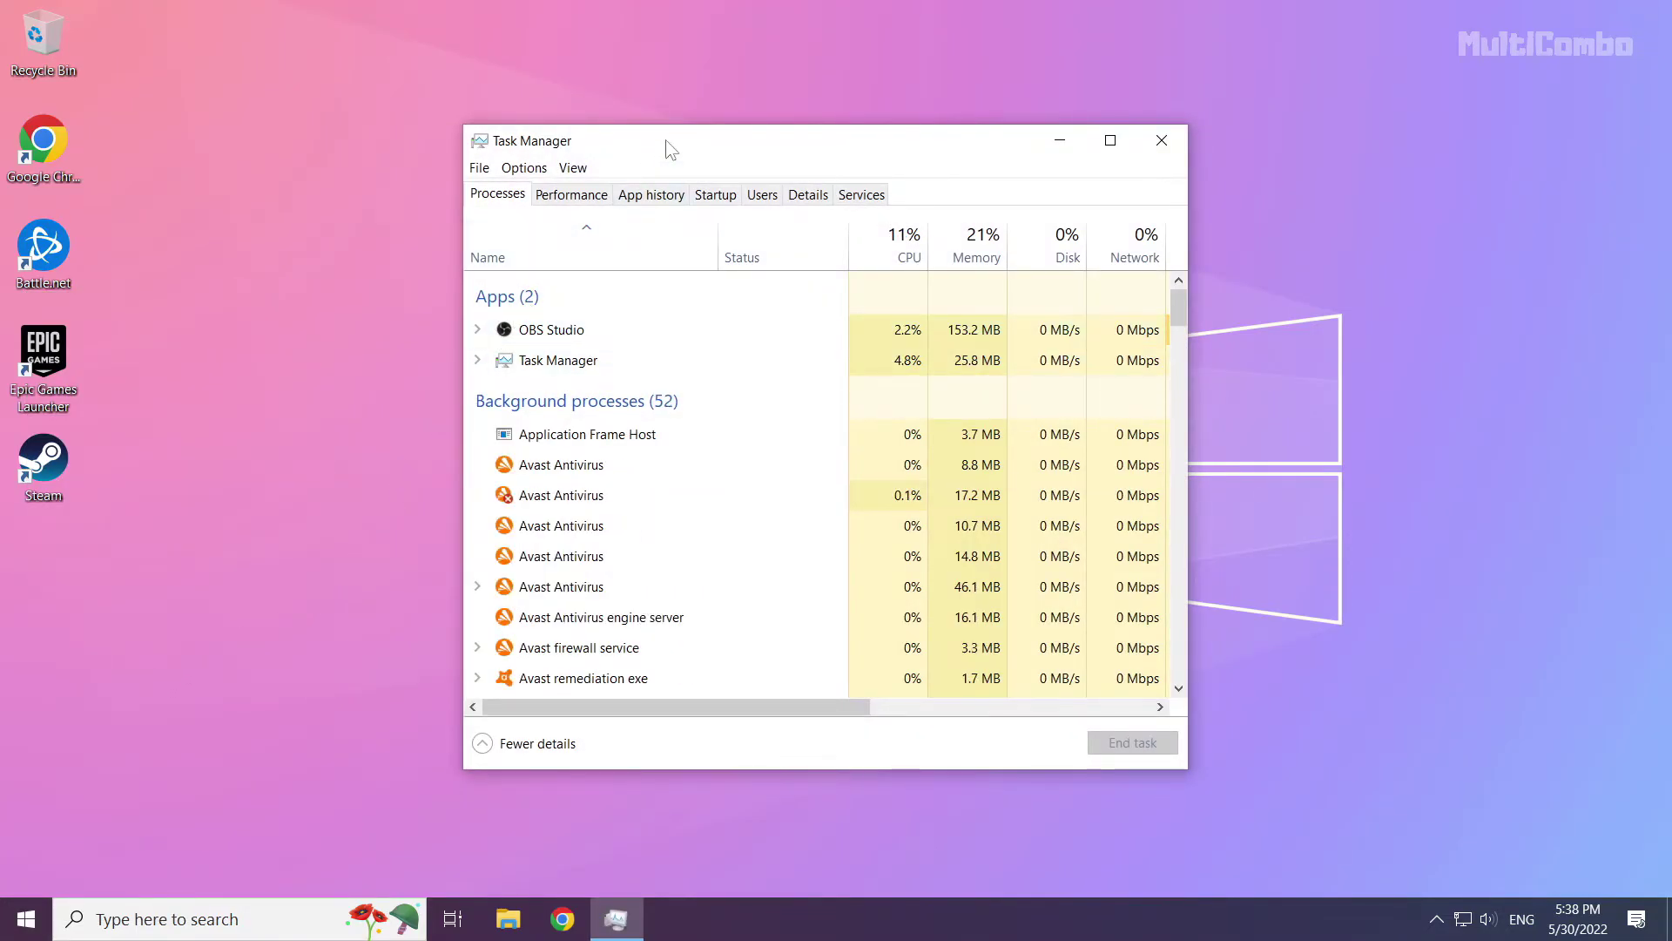
Step: Disable Microsoft Edge and Java Update Scheduler on the Startup tab
left_click(723, 204)
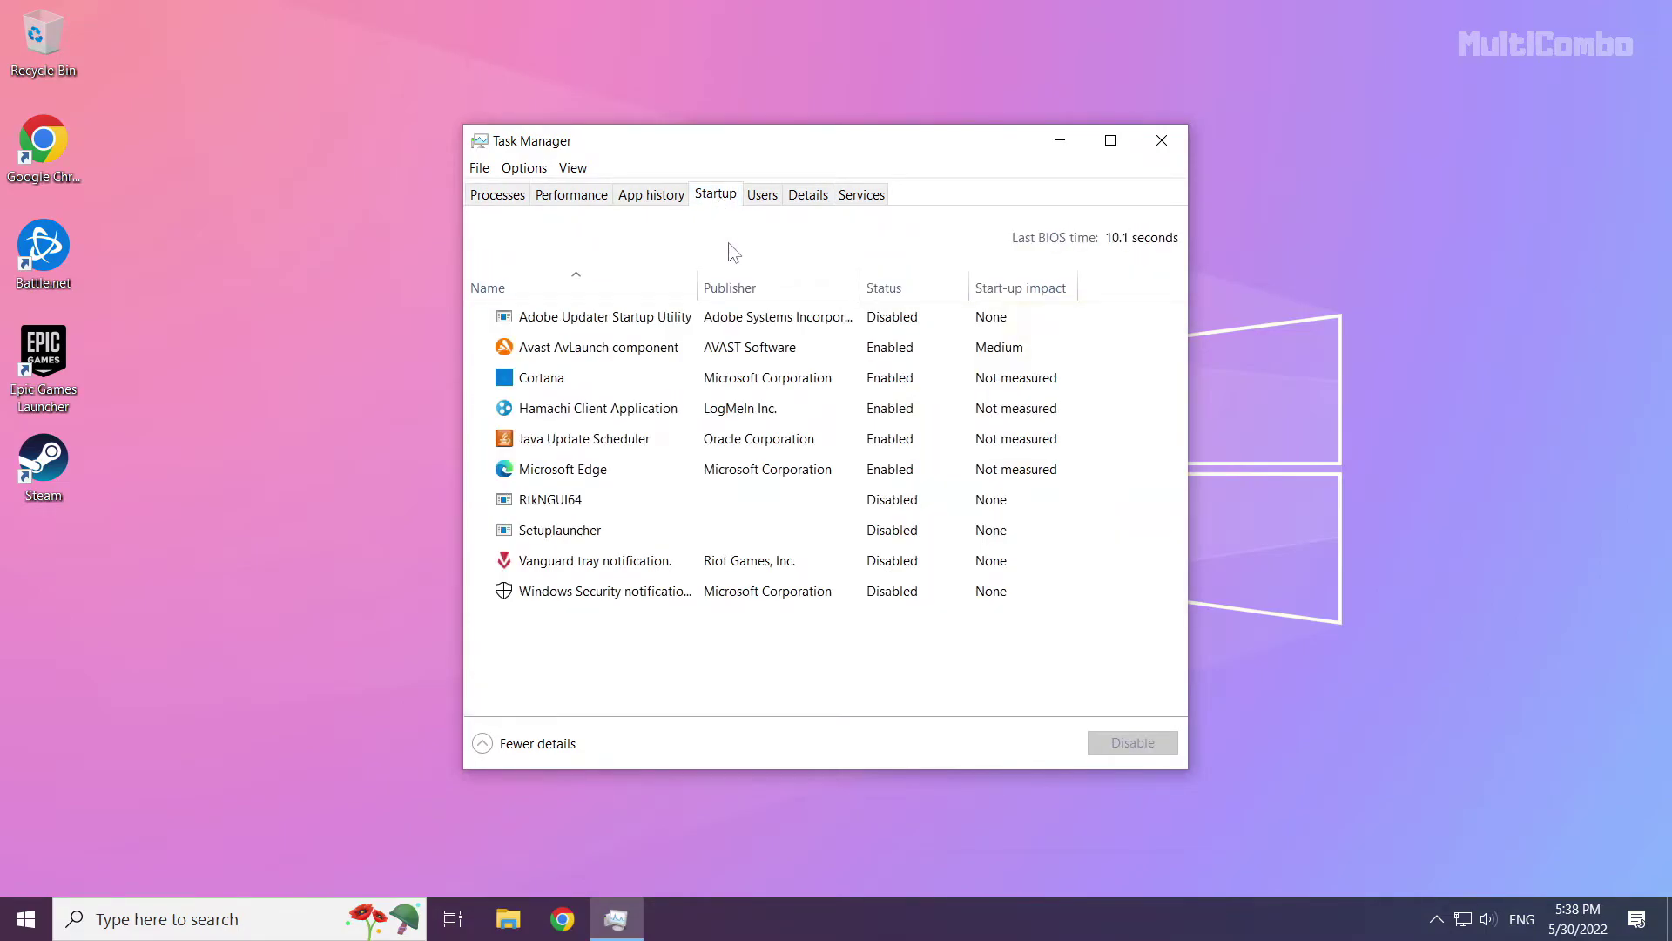
left_click(634, 467)
left_click(1115, 749)
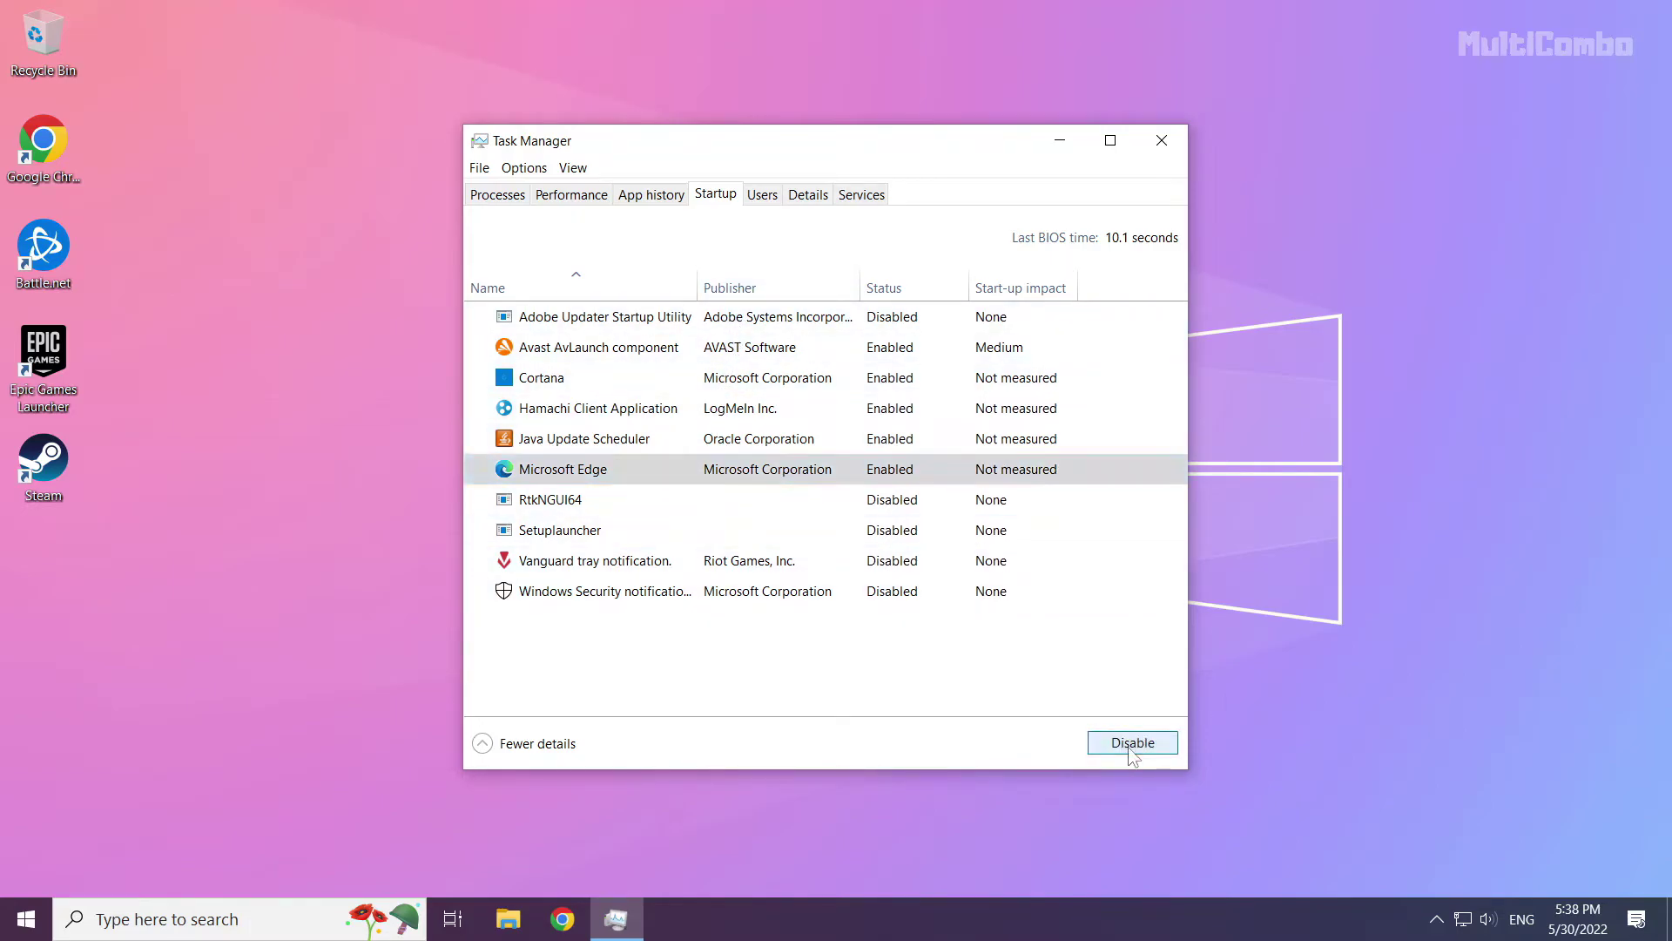
left_click(663, 450)
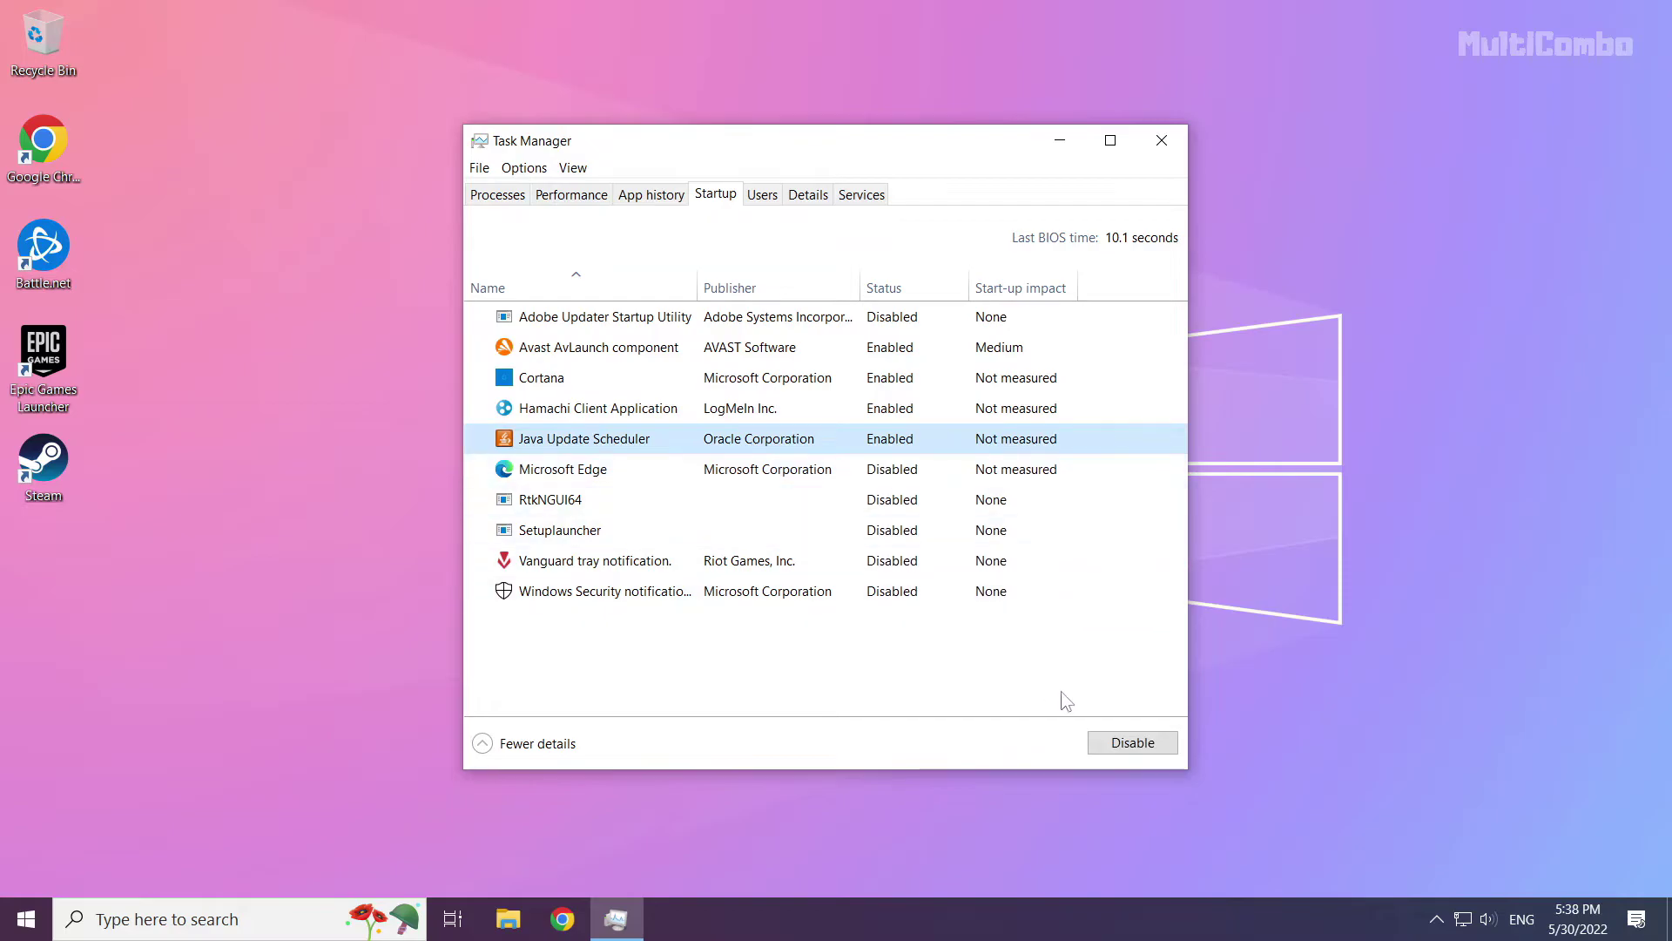
left_click(1128, 743)
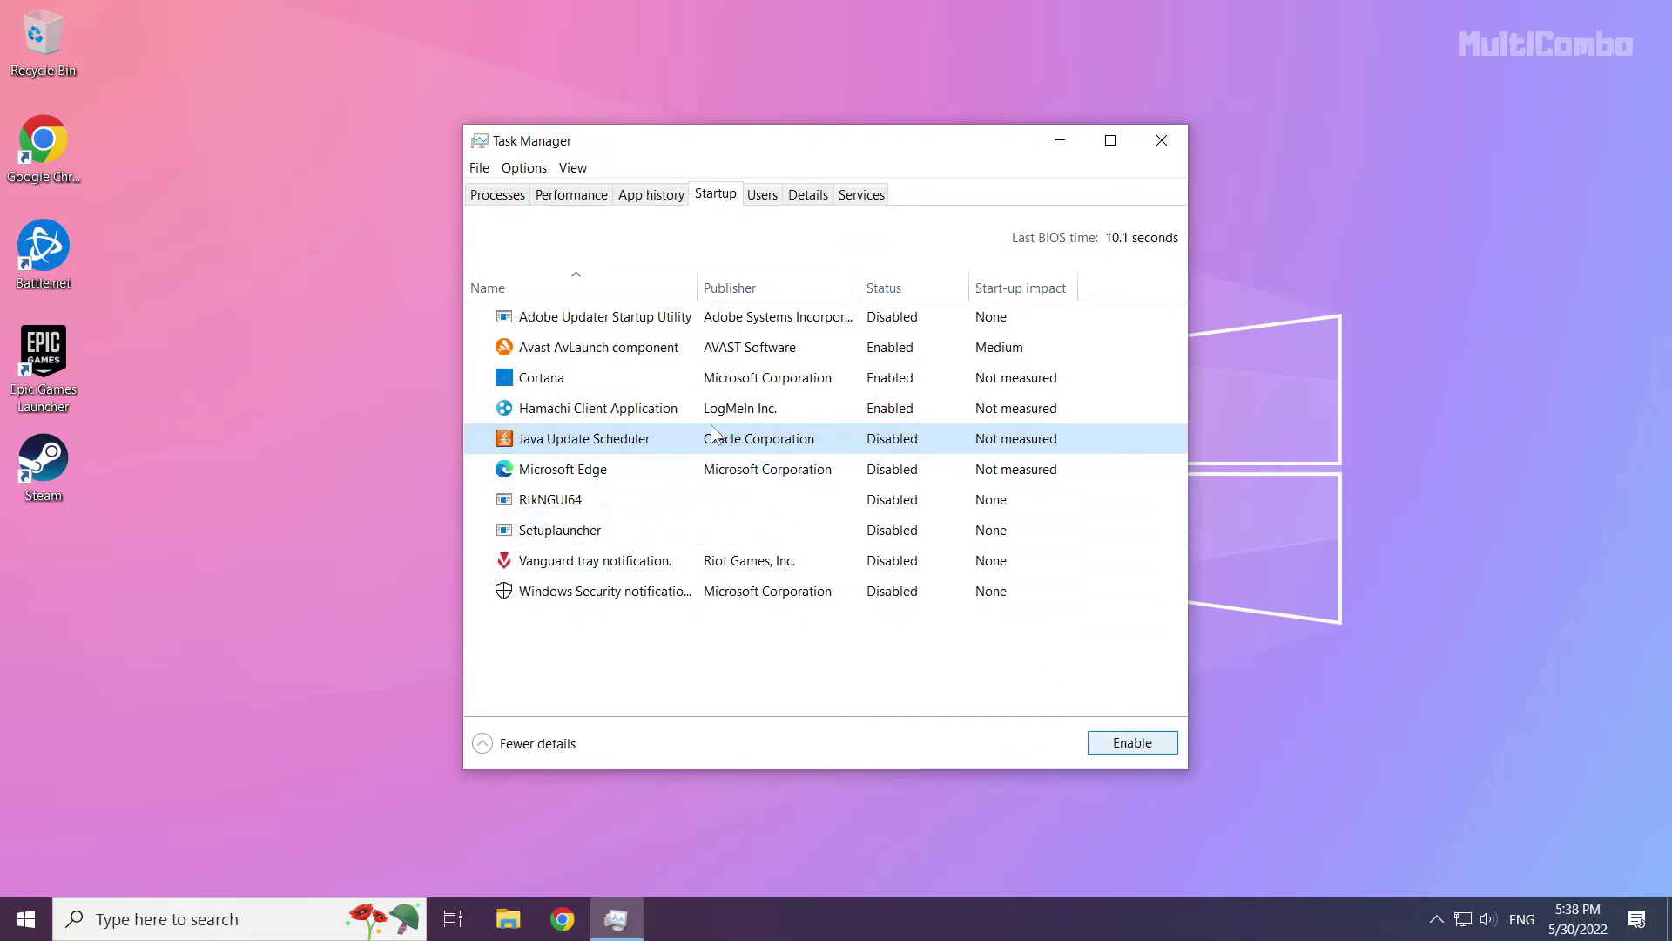
Step: Disable Hamachi Client Application and Cortana at startup, then close Task Manager
left_click(740, 408)
left_click(1132, 743)
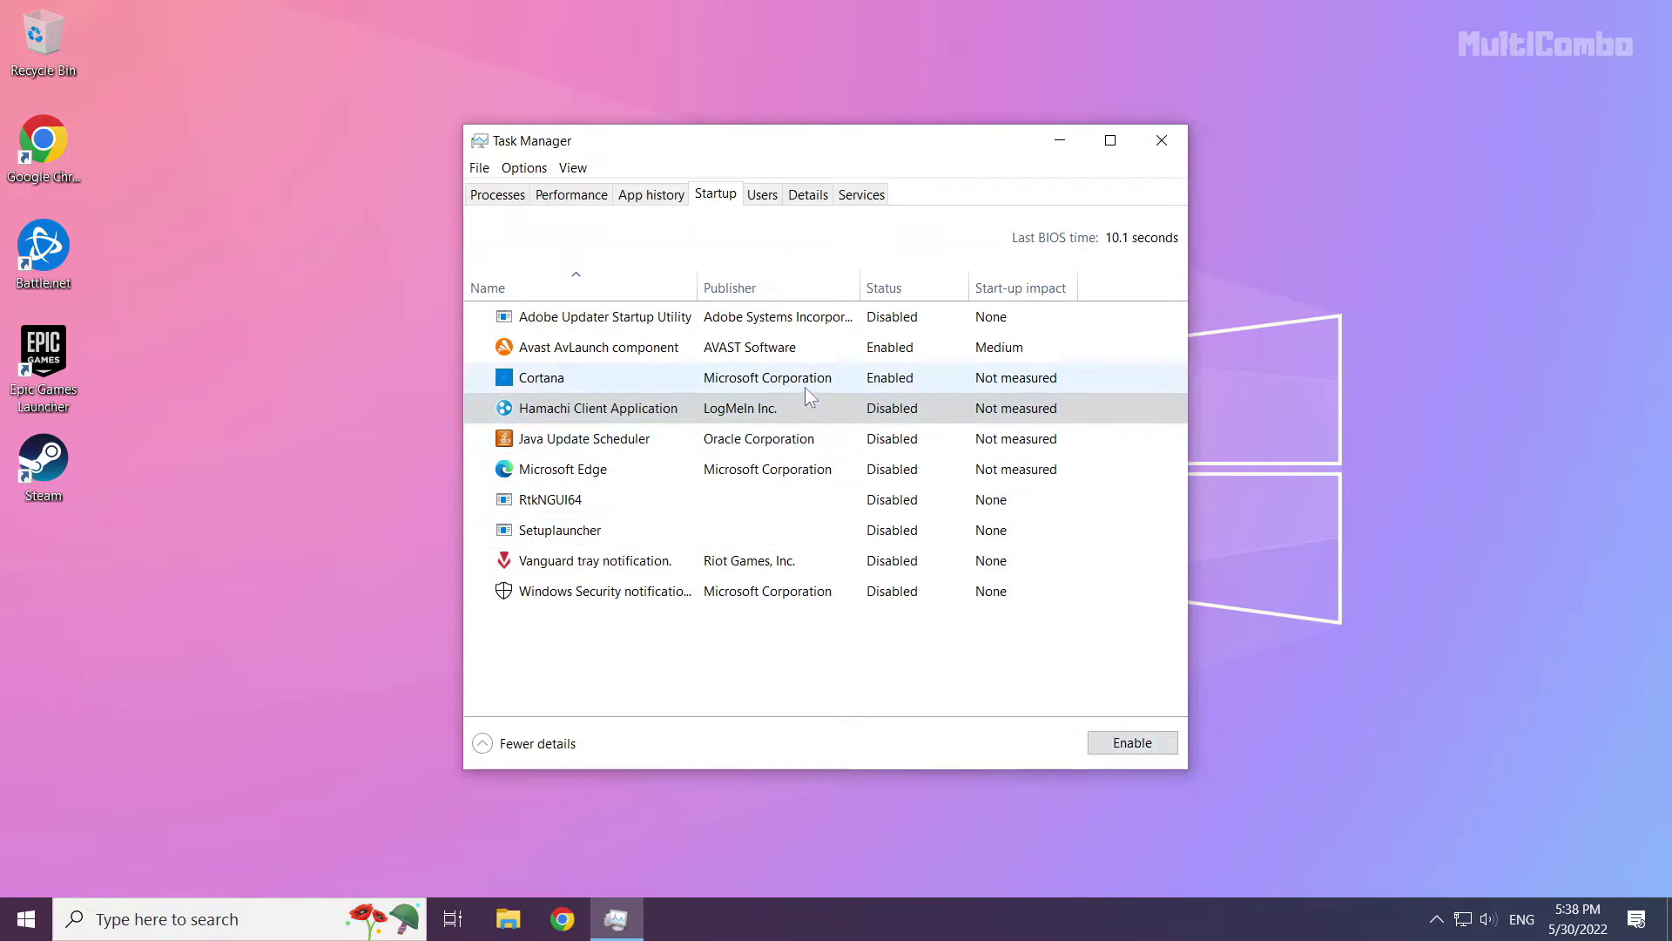
left_click(804, 383)
left_click(1133, 743)
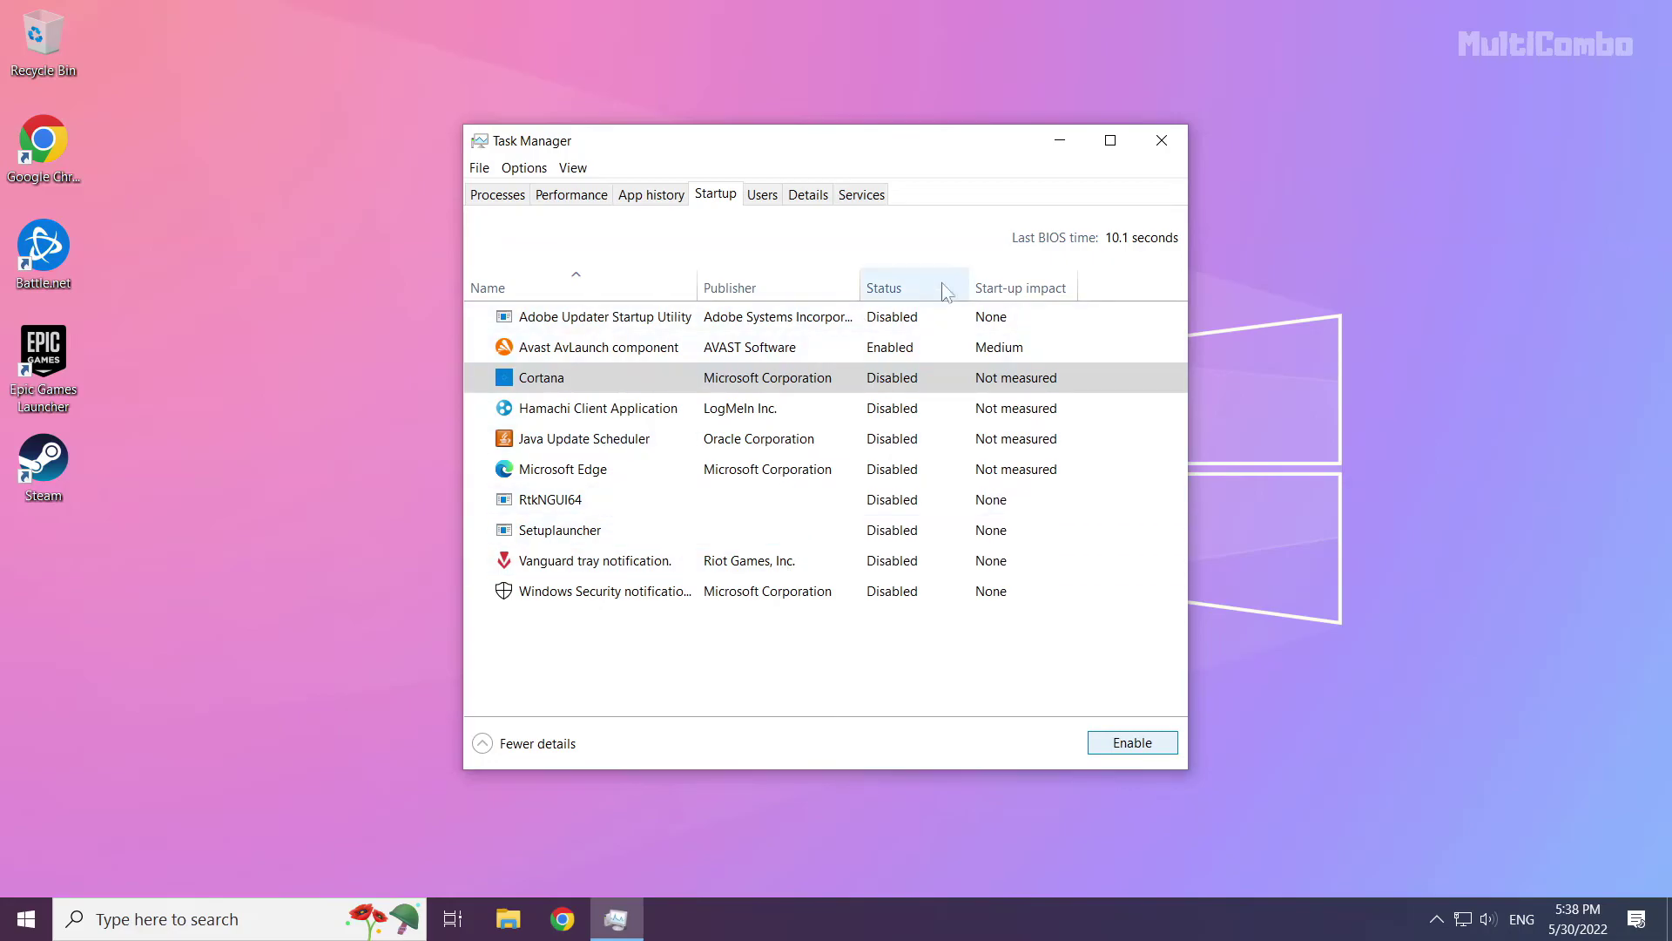
left_click(1164, 143)
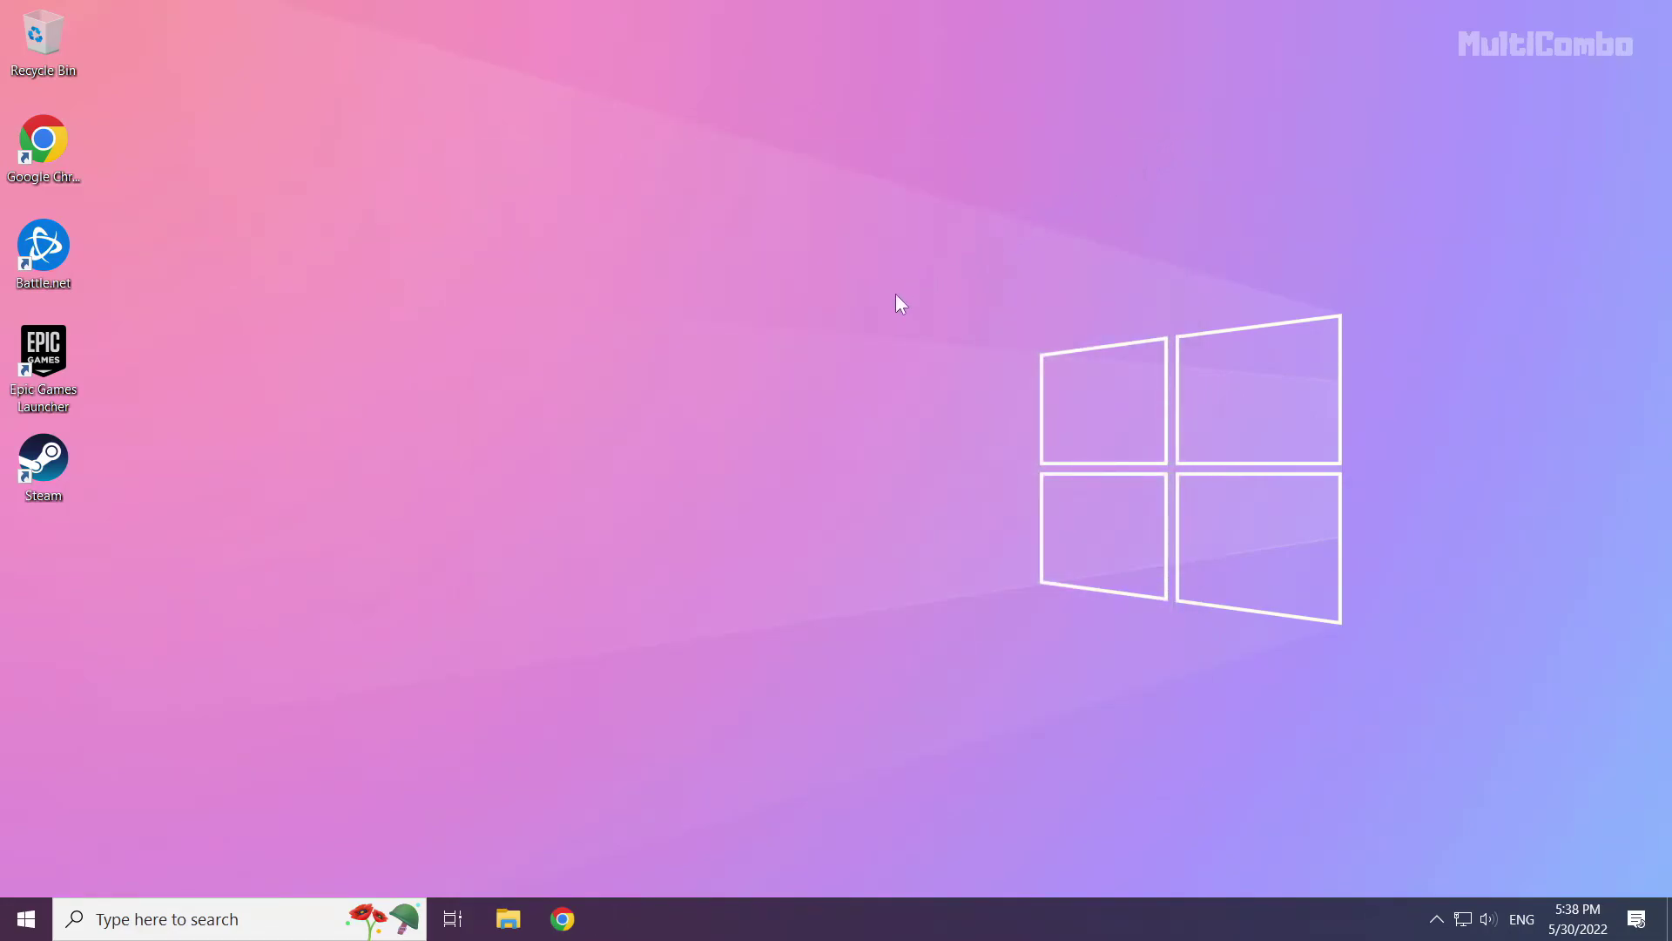
Step: Bring up the Start menu's power options showing Sleep, Shut down and Restart
left_click(27, 921)
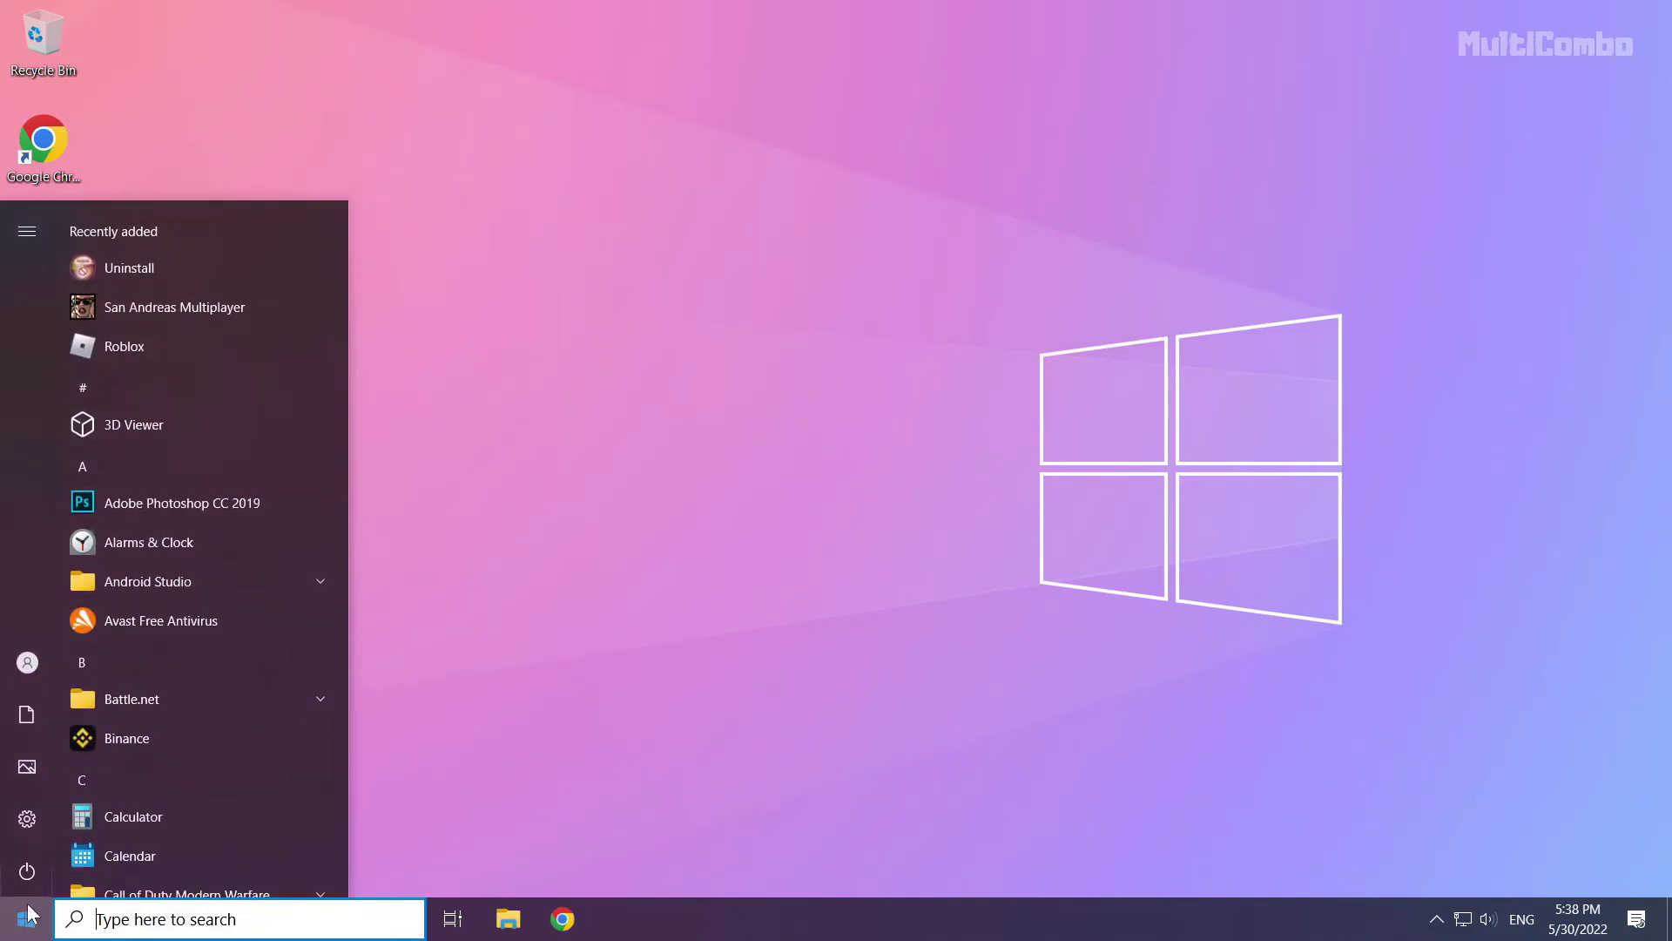
left_click(27, 871)
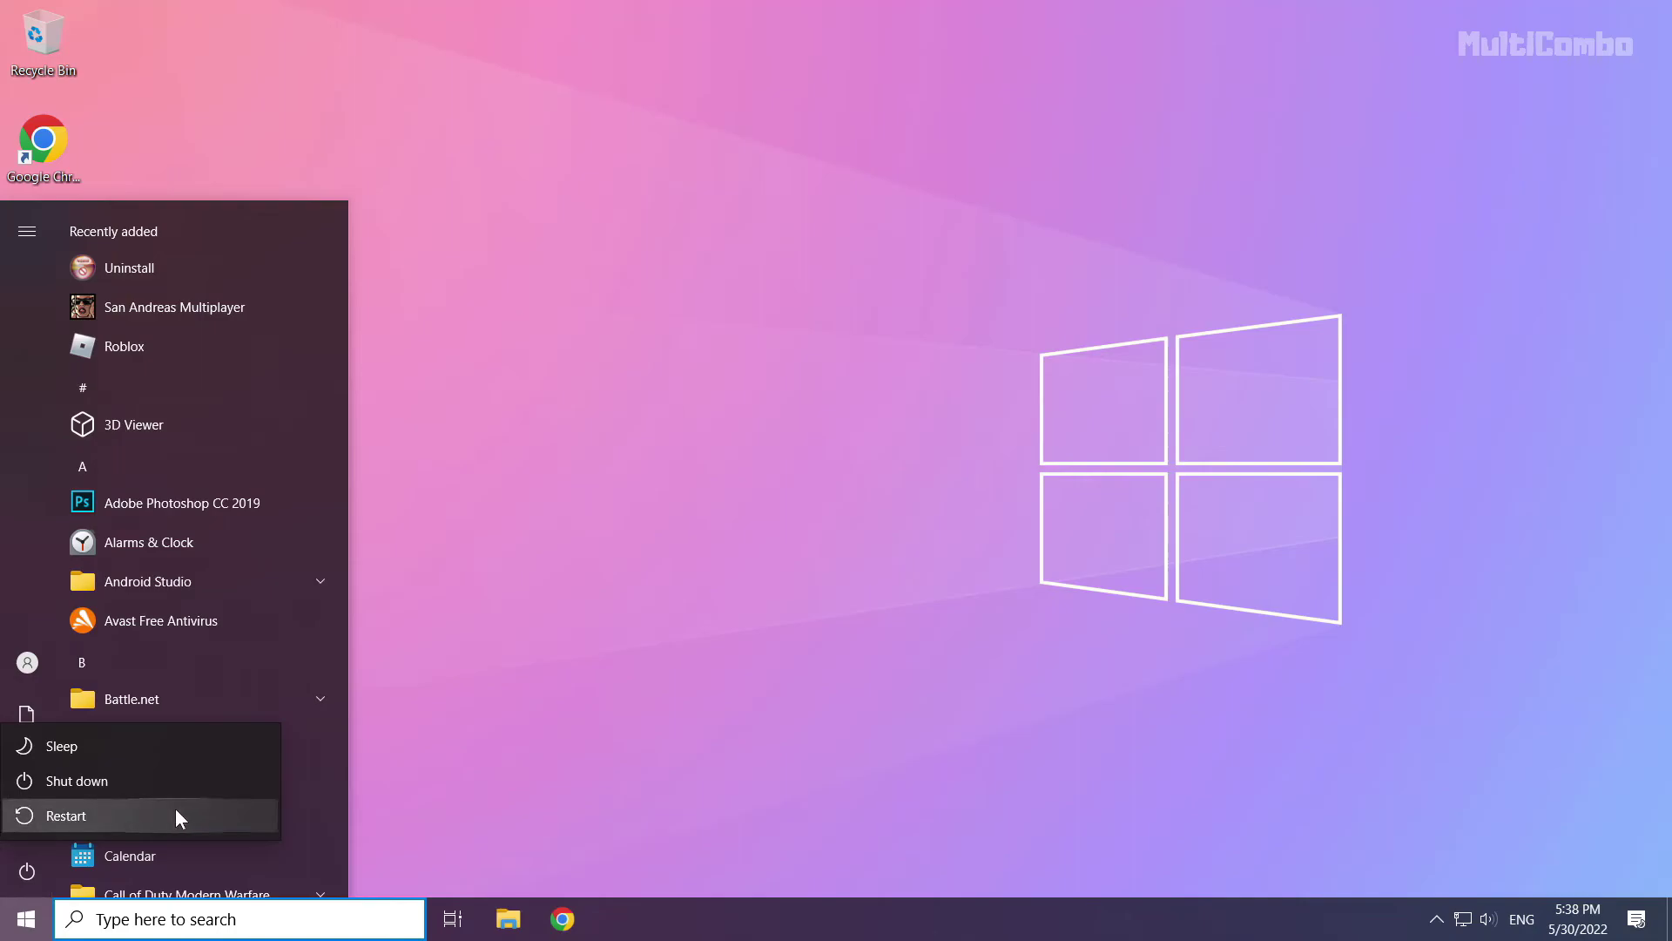